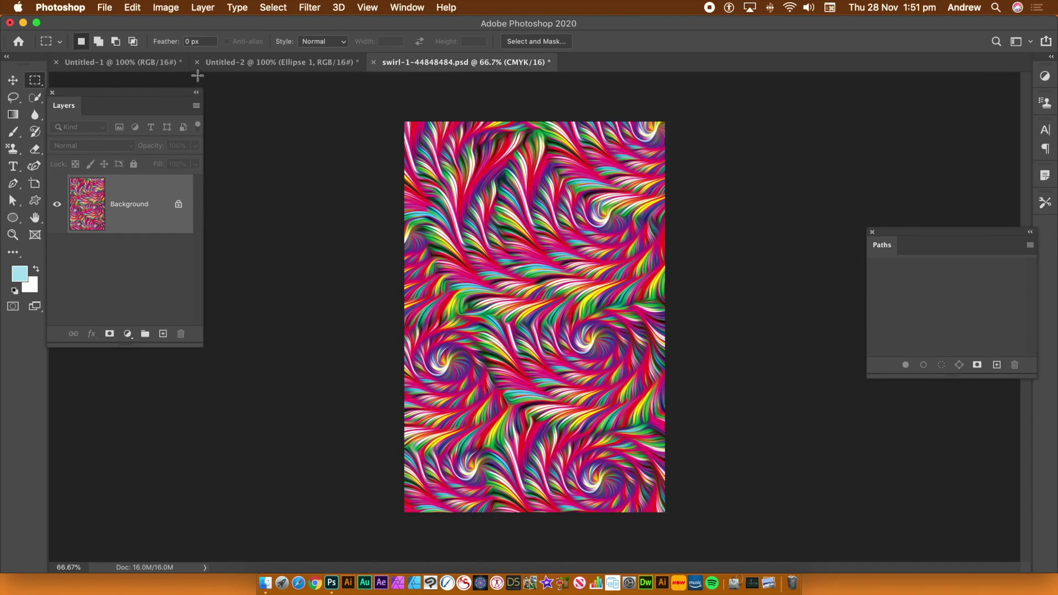
- Create a new 1920 x 1080 px document at 72 pixels/inch in 16-bit RGB with a transparent background
click(247, 66)
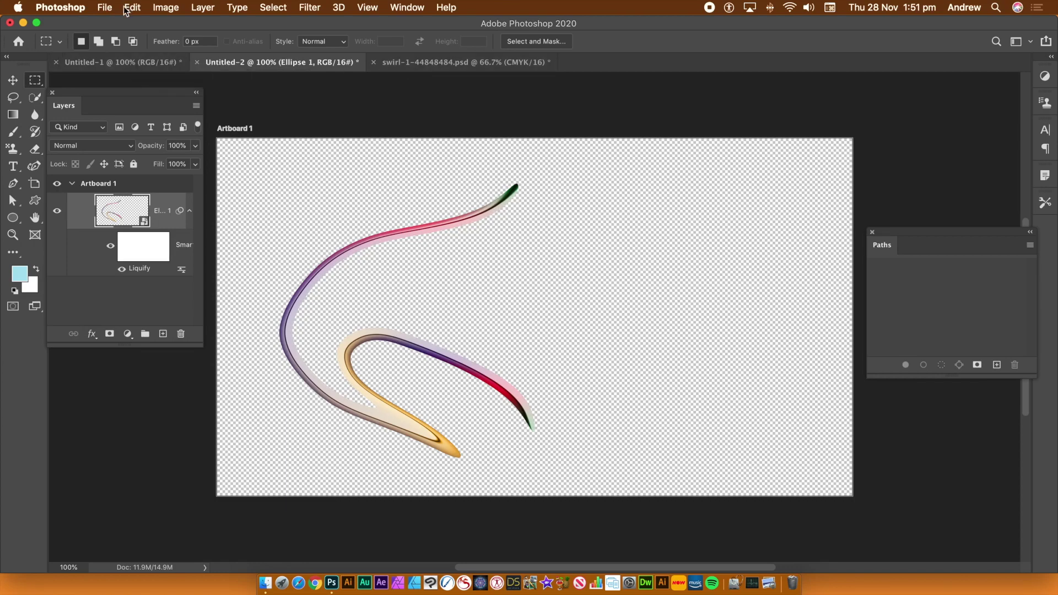
click(105, 8)
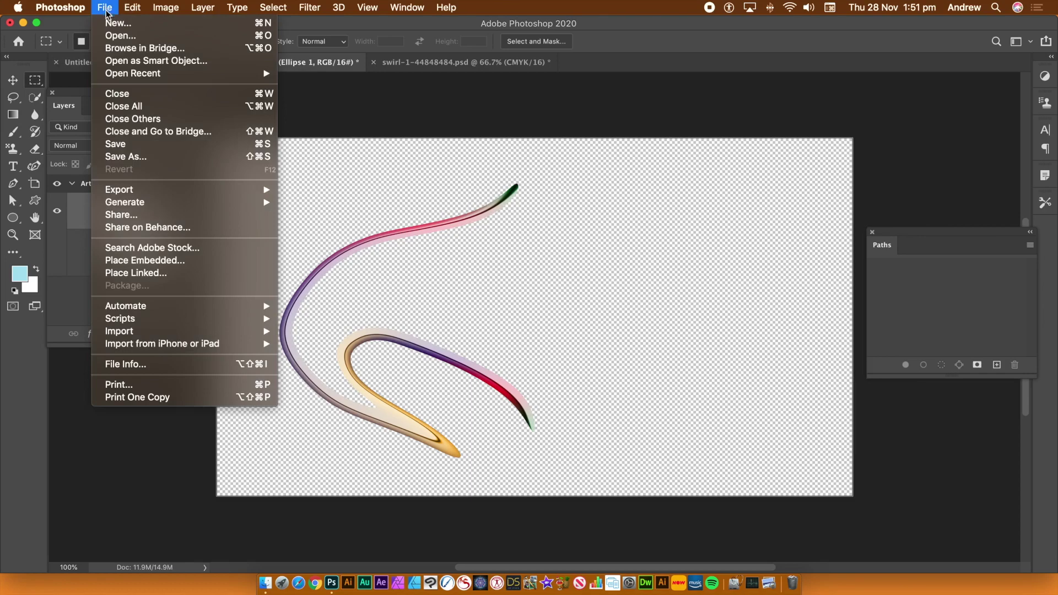
click(111, 23)
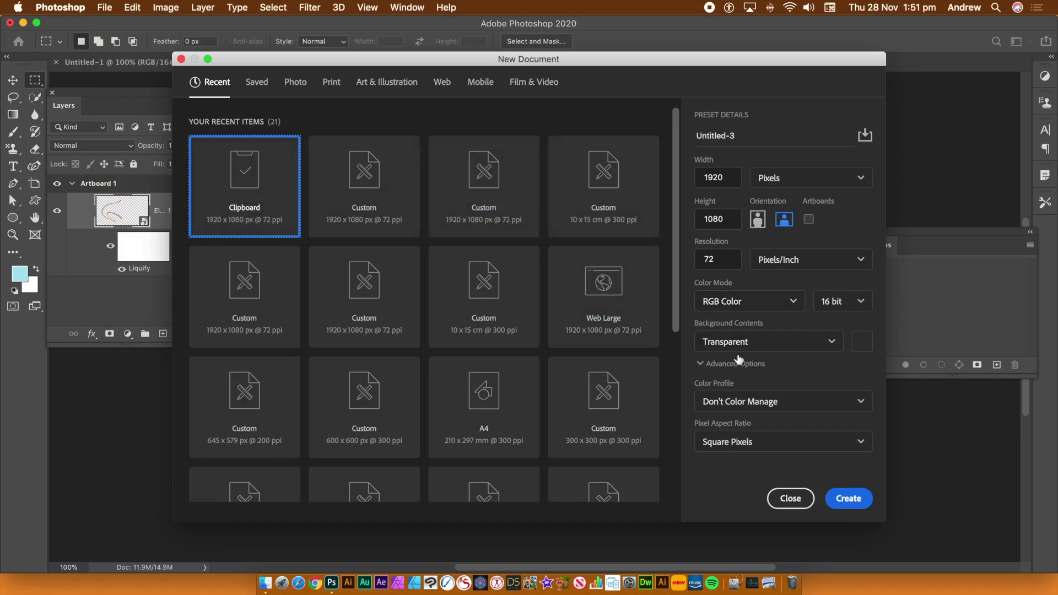
click(853, 498)
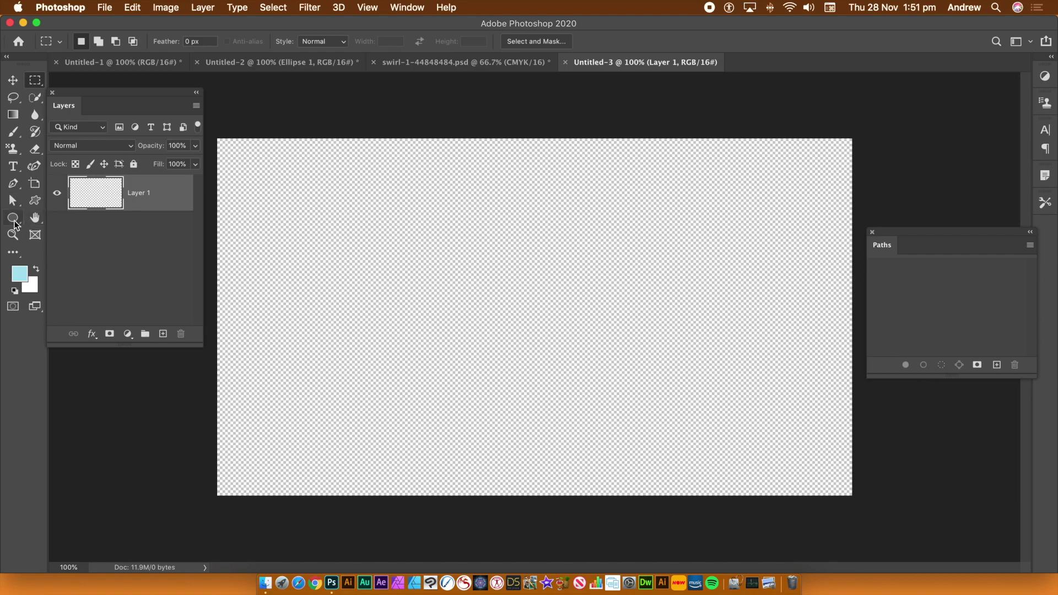
- Draw a tall, narrow ellipse in Shape mode, about 64 px wide and 638 px high, near the canvas centre
click(13, 218)
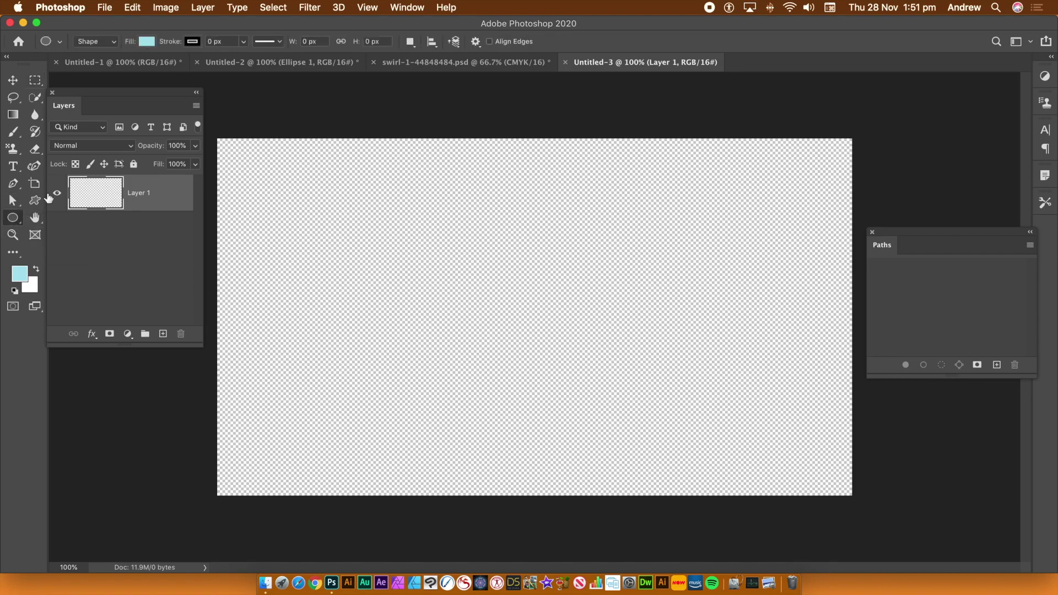
click(95, 41)
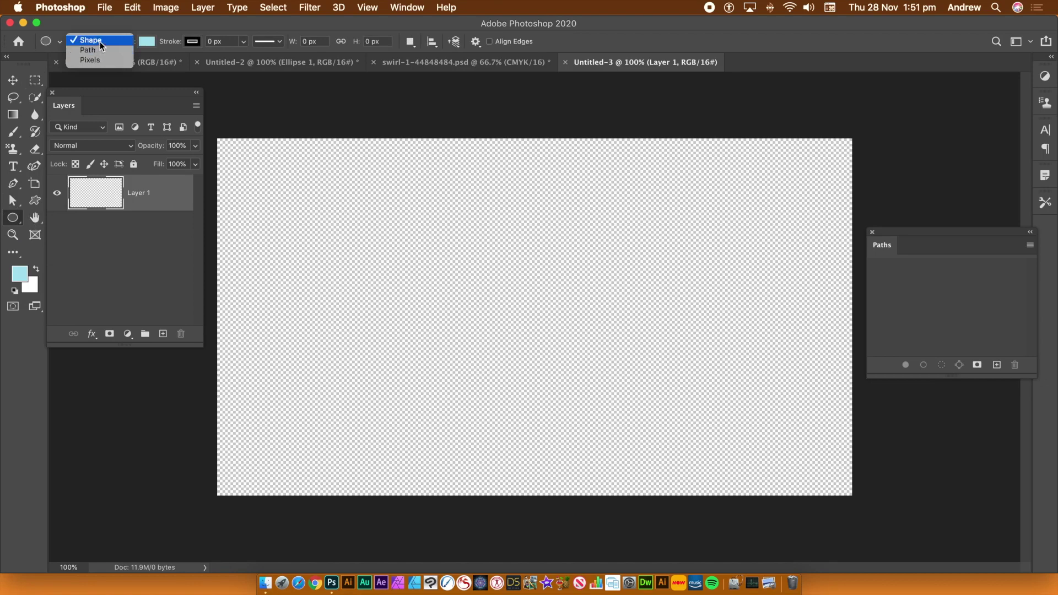
click(100, 42)
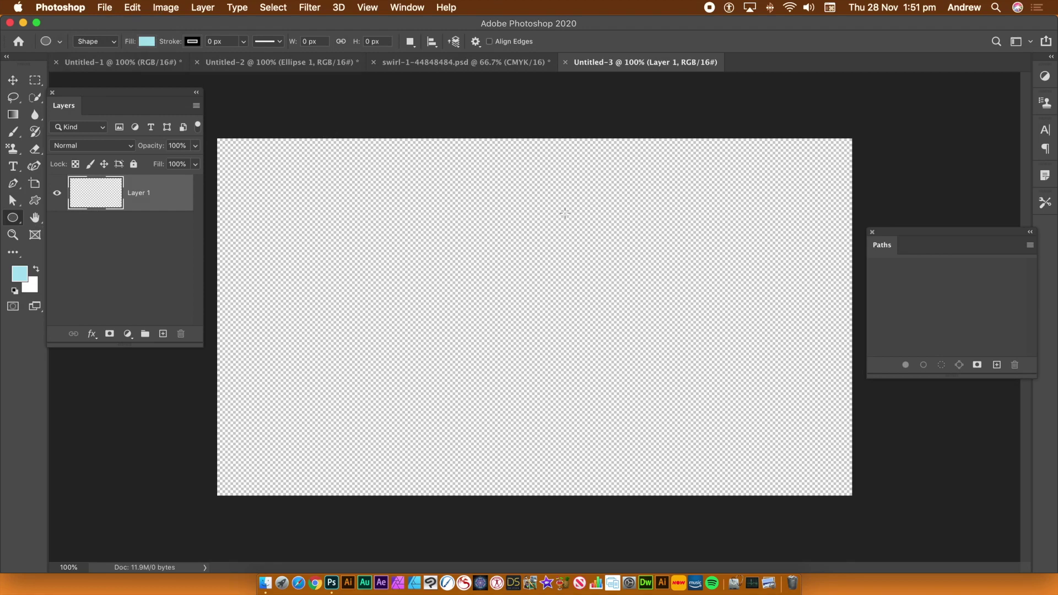
drag(506, 202, 526, 414)
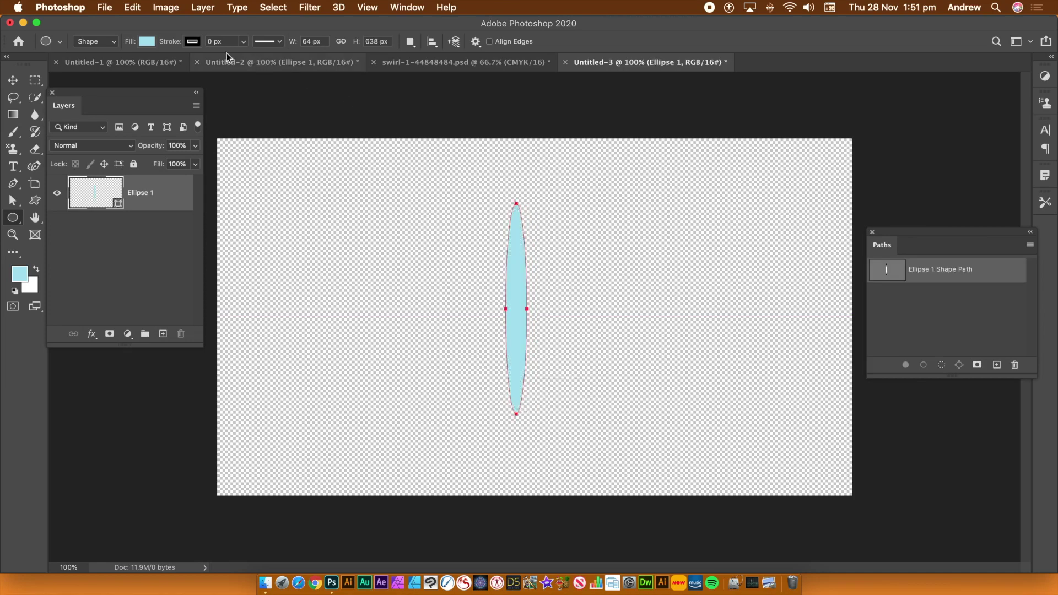
- Fill the ellipse with the linear orange, dark blue, red and green gradient preset
click(148, 42)
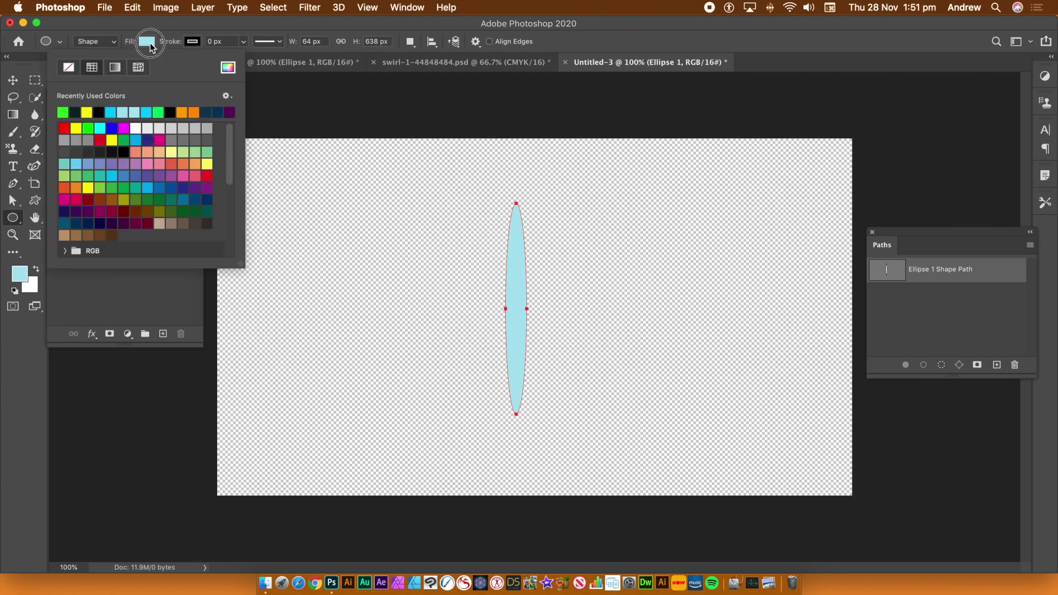
click(113, 69)
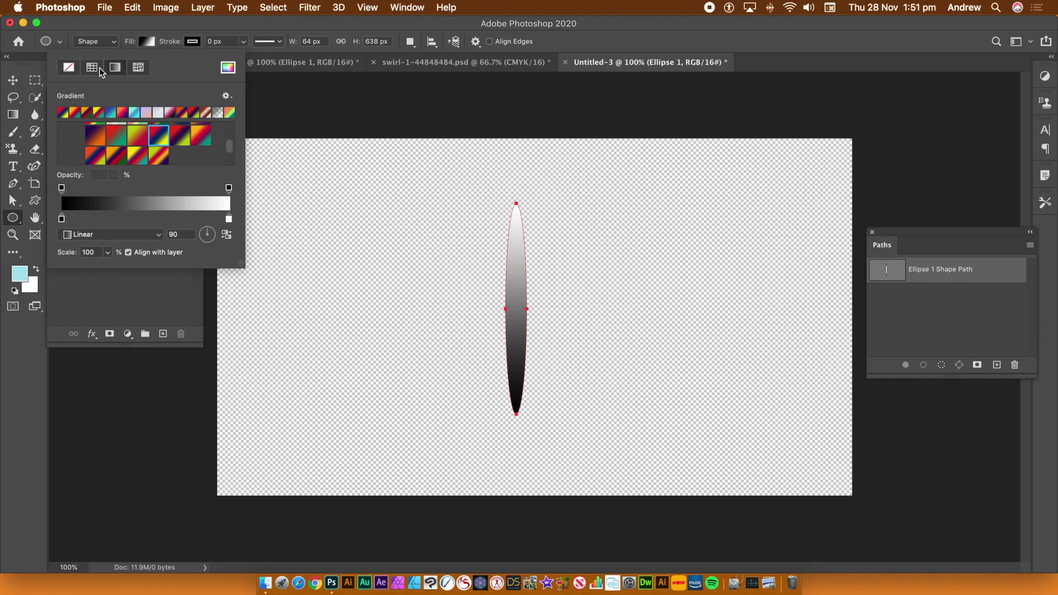
click(87, 111)
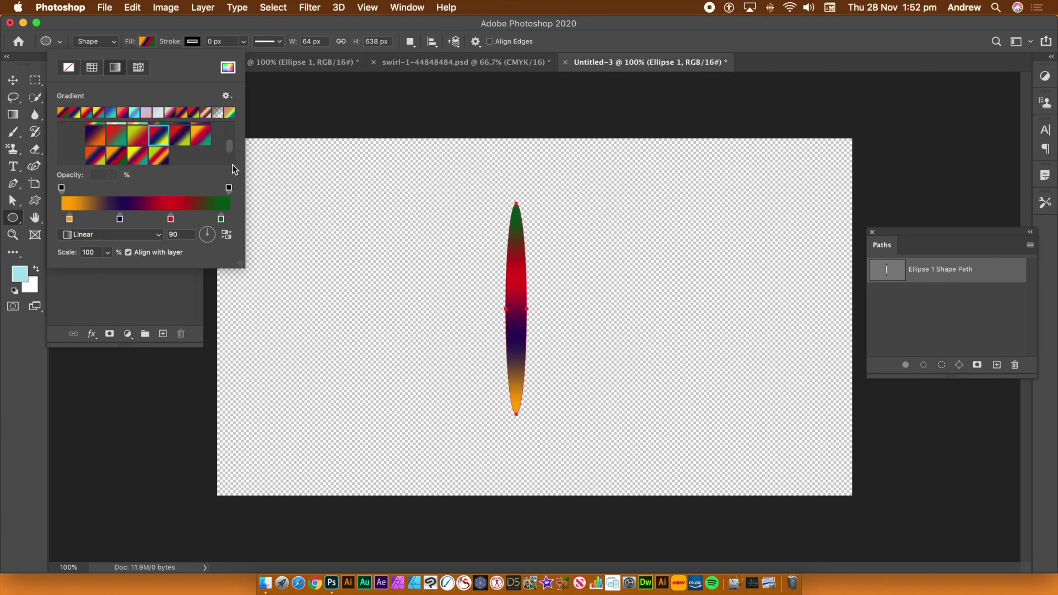
- Examine the available gradient preset groups, including Legacy Gradients, and the options for managing, importing and displaying gradients
drag(231, 147, 230, 143)
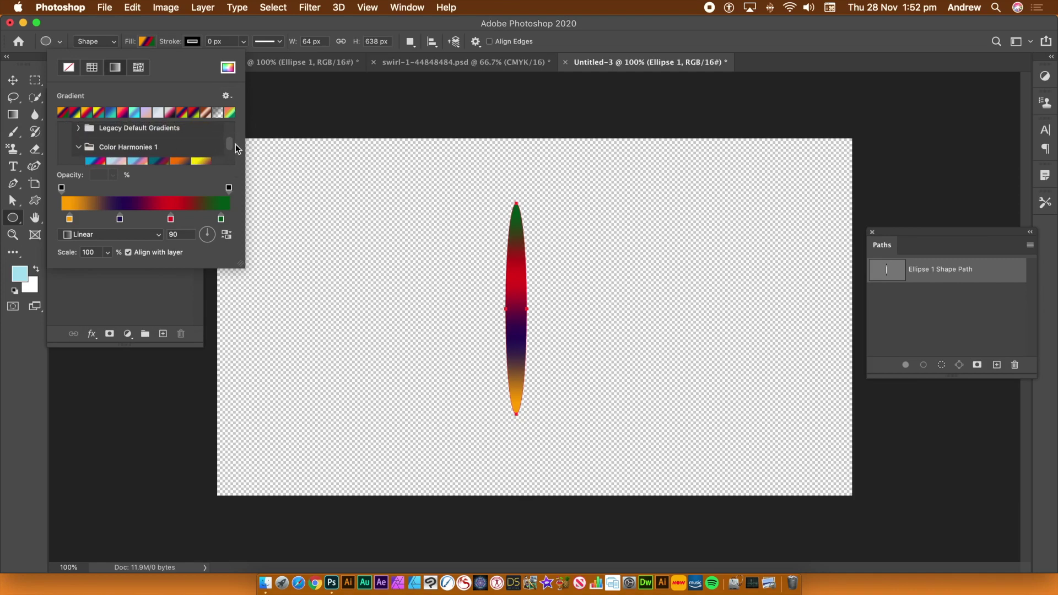
drag(232, 144, 230, 142)
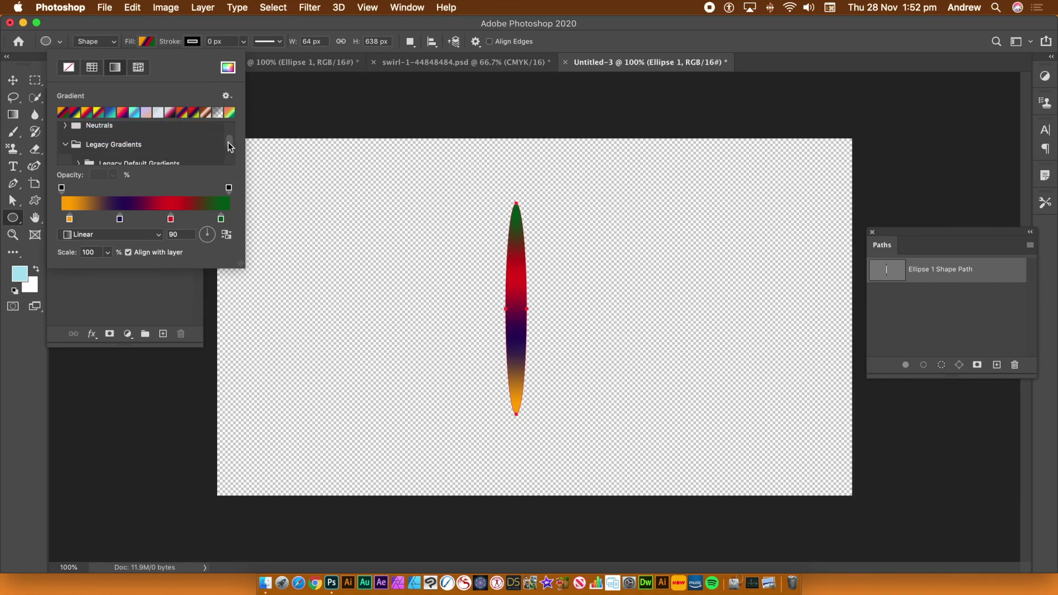
click(406, 8)
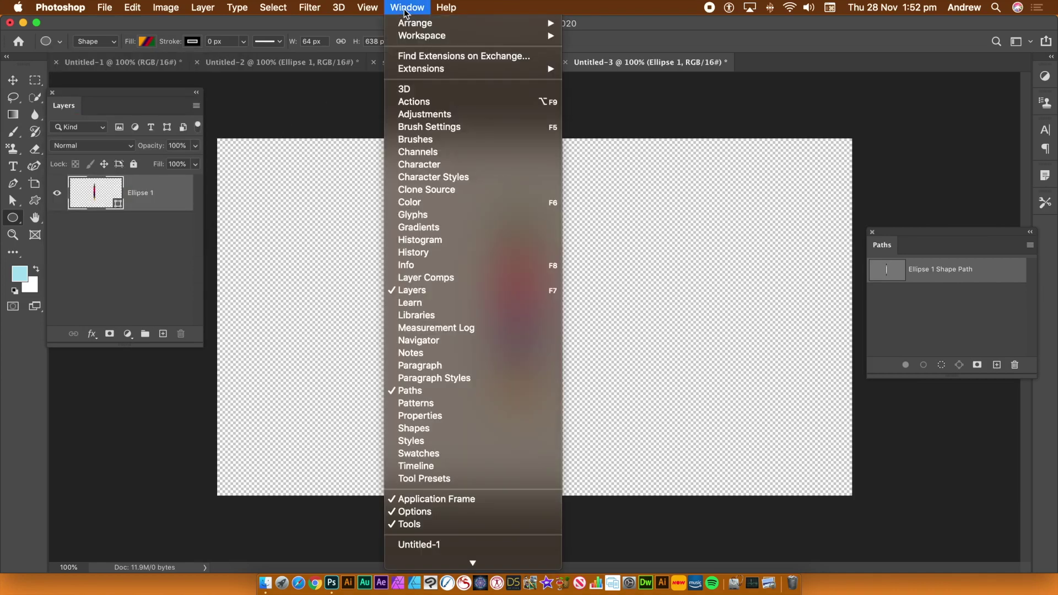
click(438, 227)
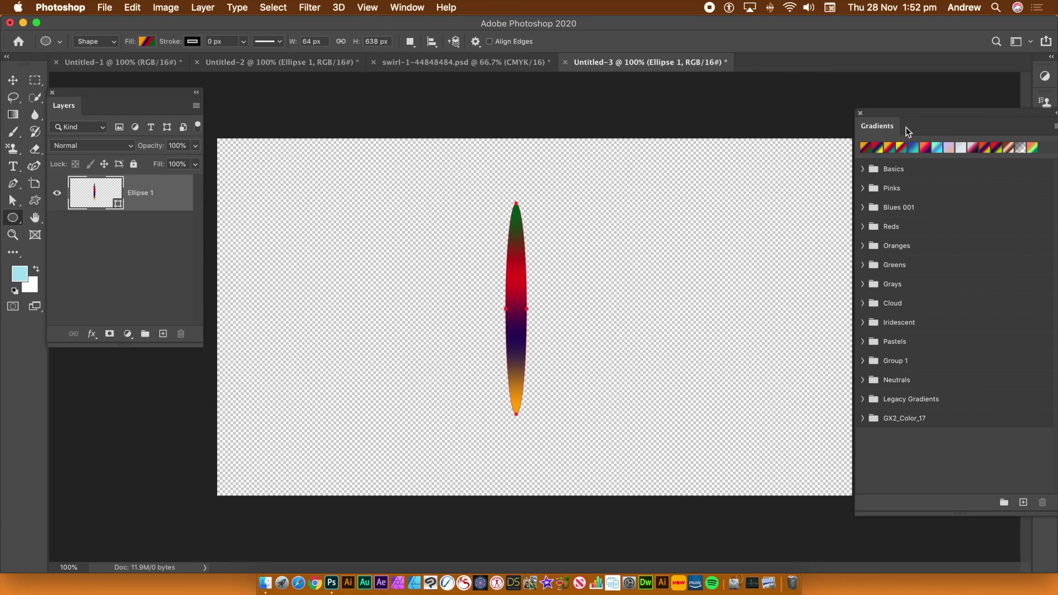
drag(967, 114, 826, 119)
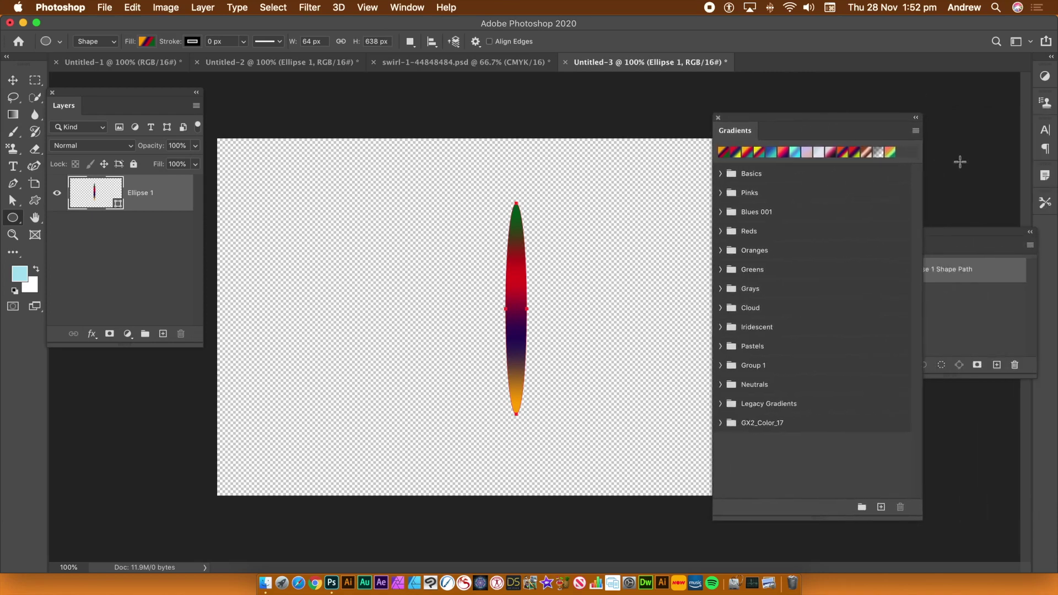
click(916, 131)
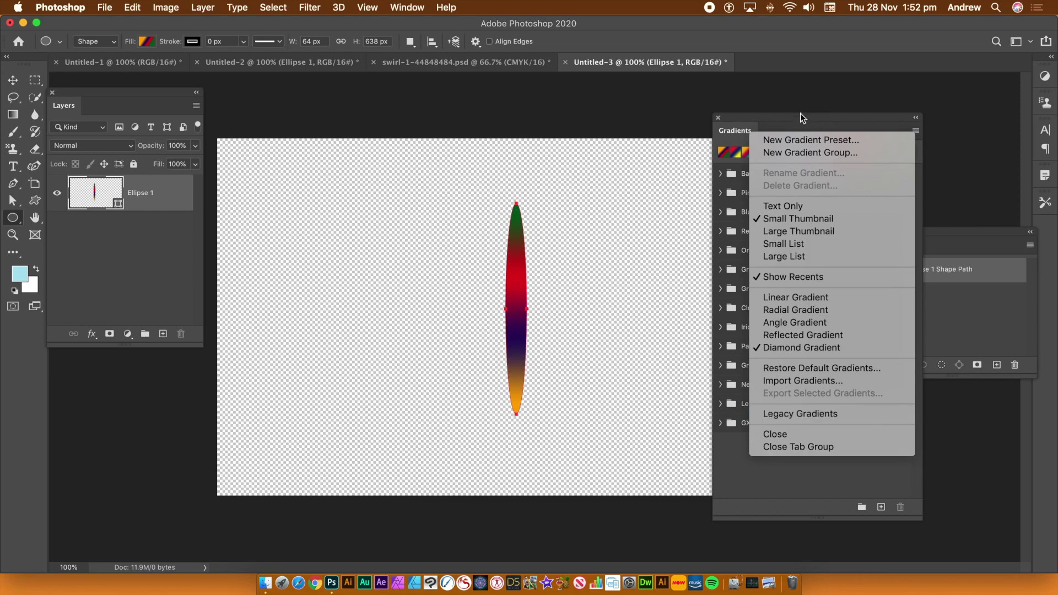
click(718, 120)
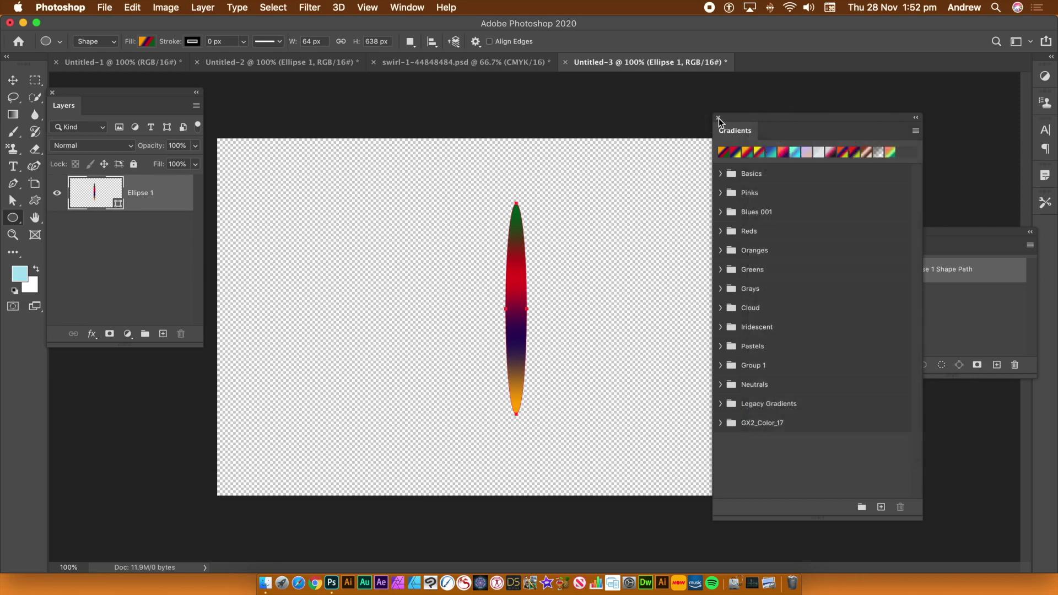
click(718, 118)
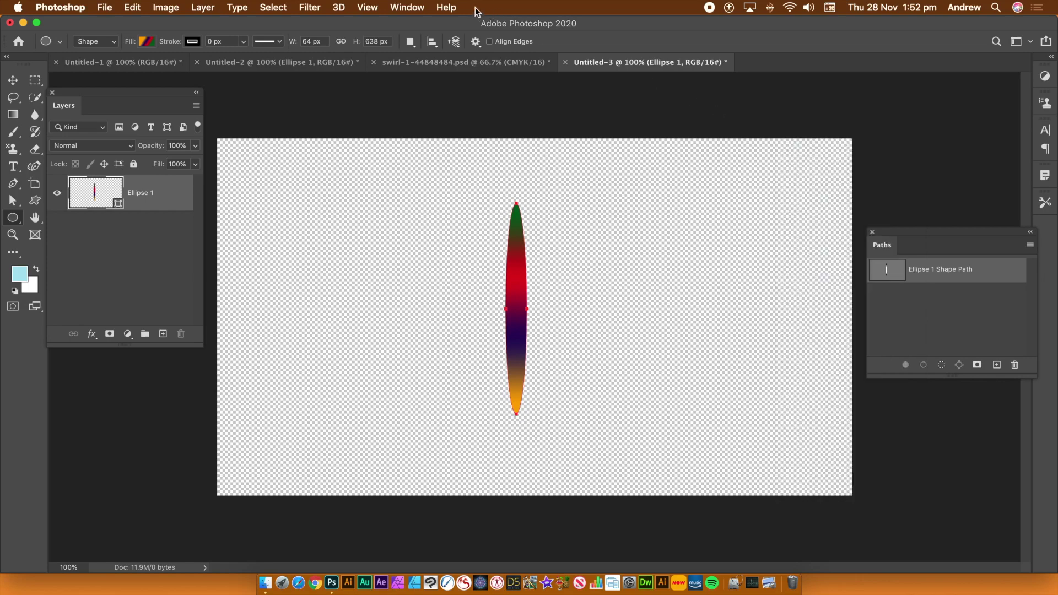
click(424, 8)
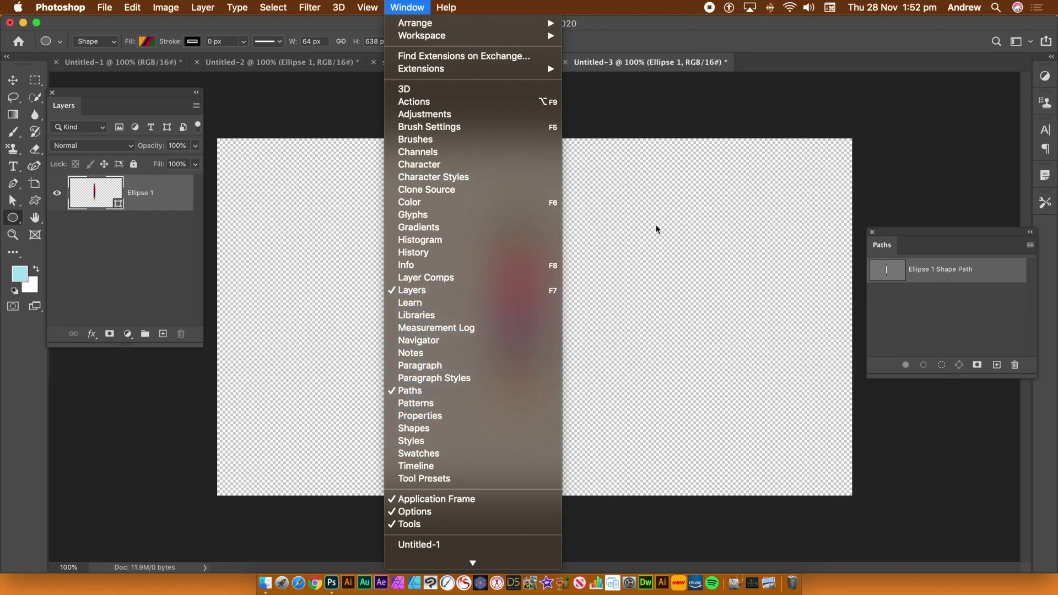
click(735, 40)
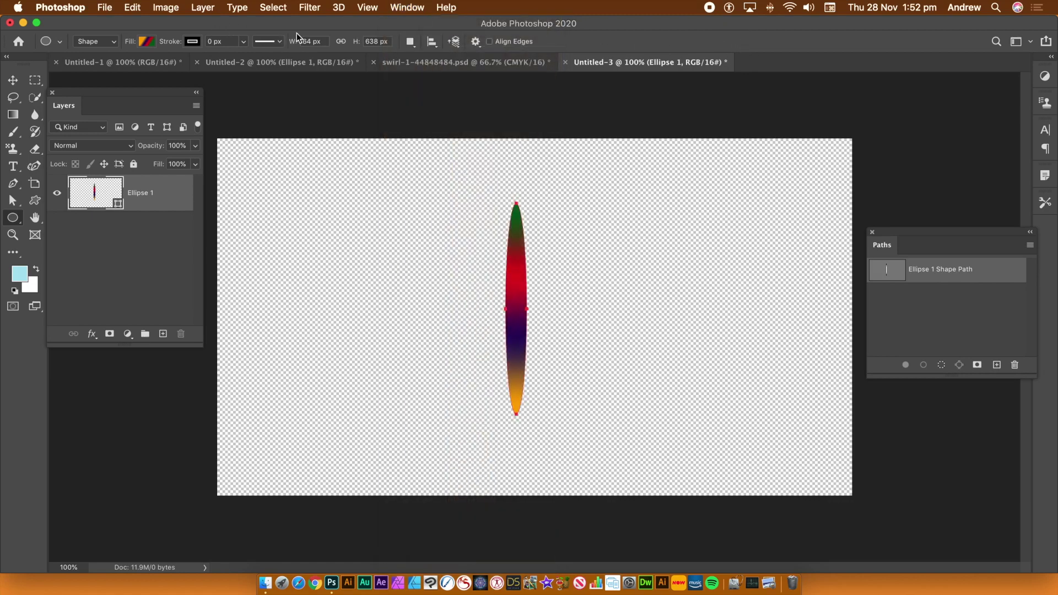
- Convert the gradient-filled ellipse layer to a smart object
click(203, 7)
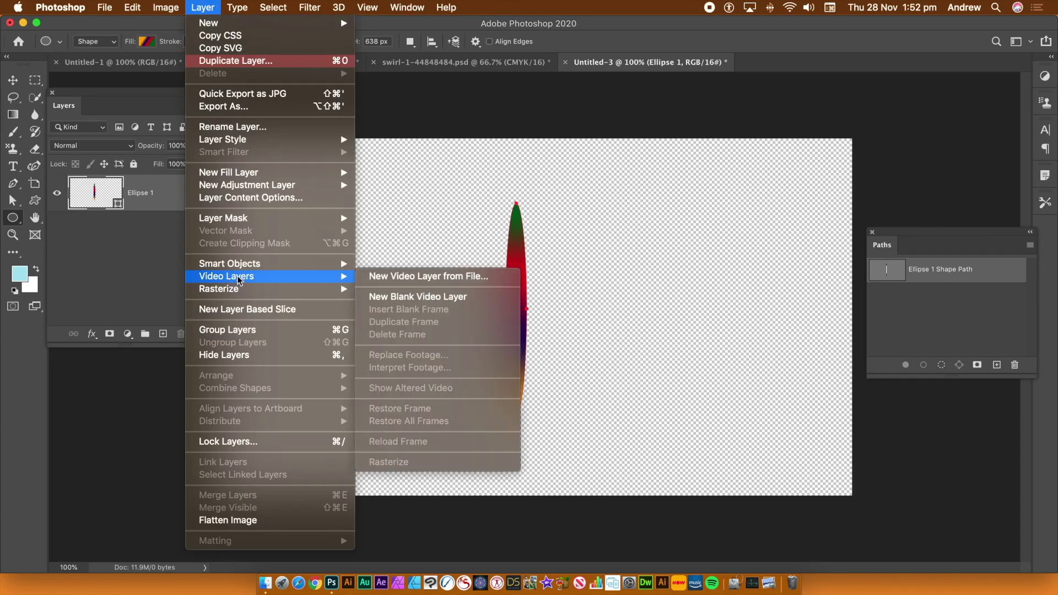
mouse_move(246, 267)
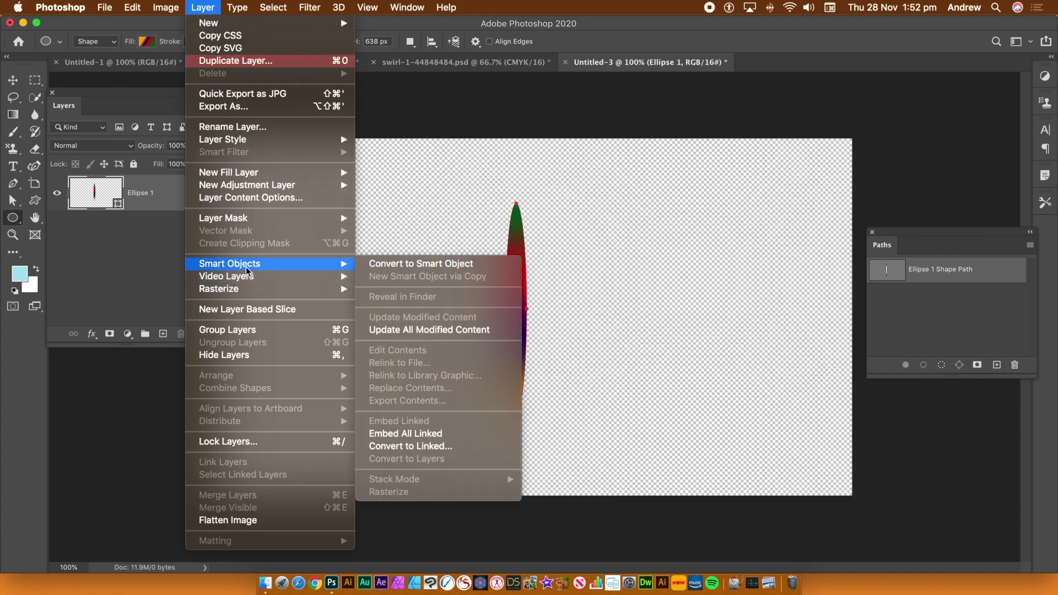
click(400, 268)
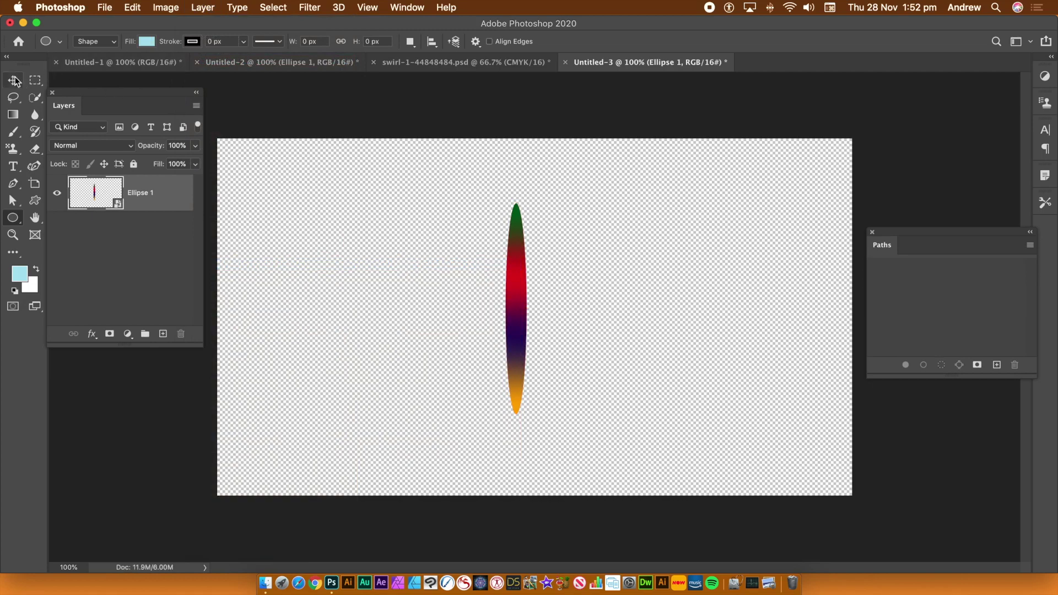
- Add a Bevel & Emboss layer style to the ellipse smart object
click(16, 80)
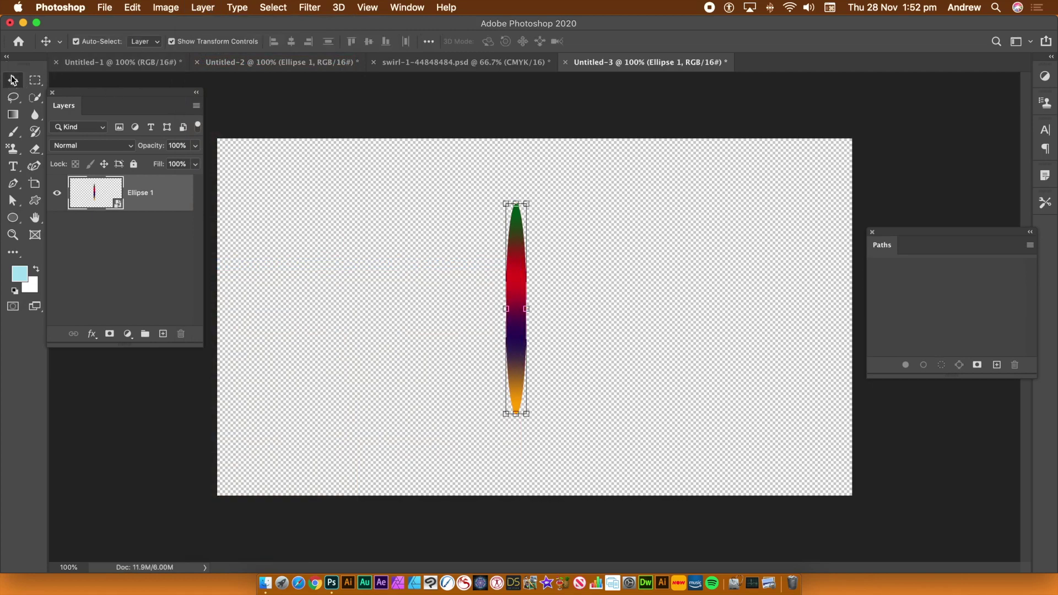
click(203, 6)
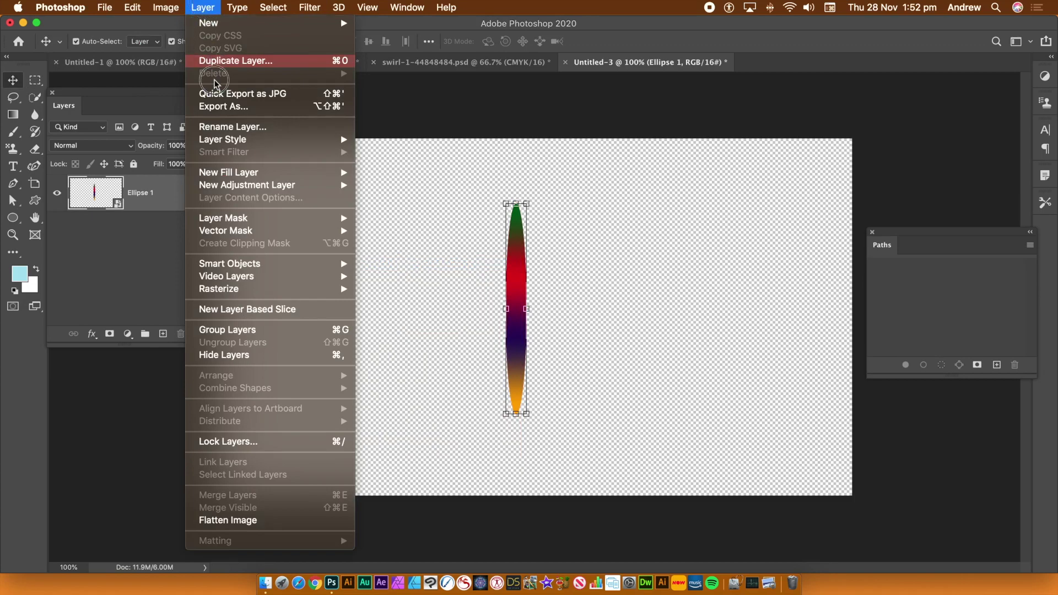
mouse_move(228, 143)
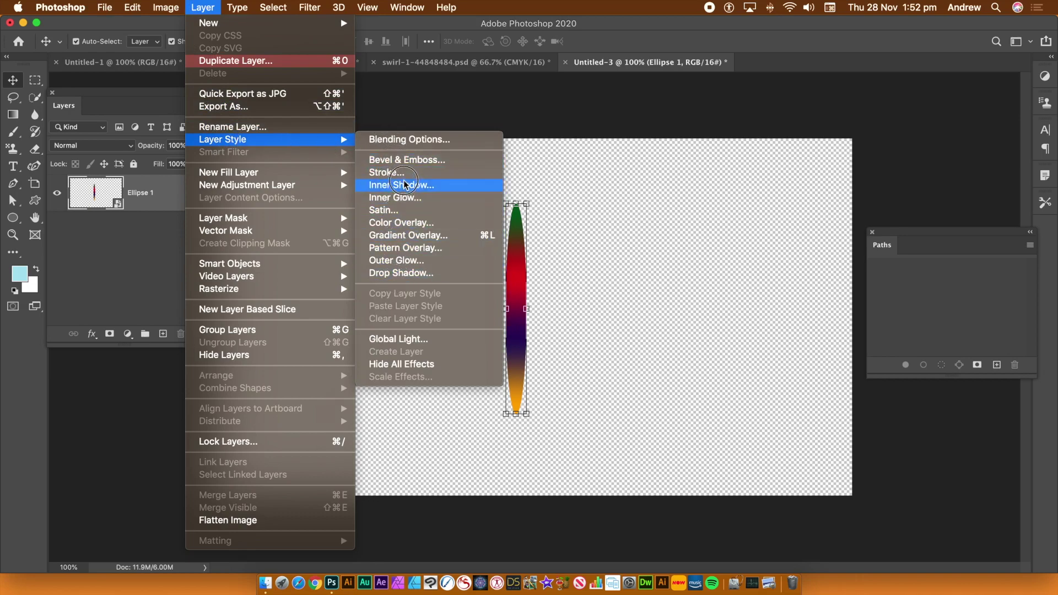
click(400, 160)
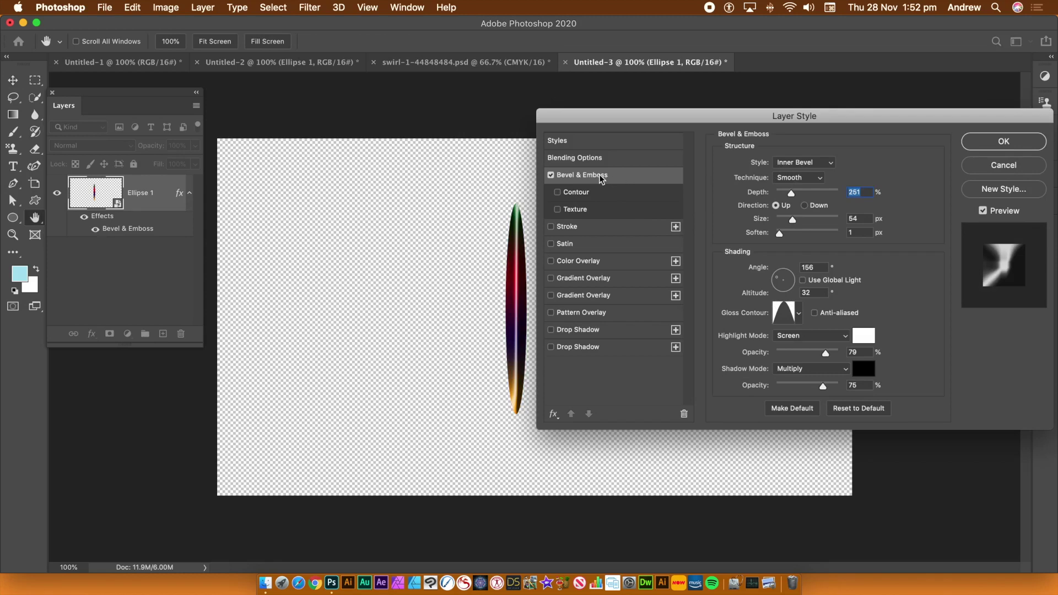
- Keep the bevel style at Inner Bevel and set its depth to 261%, angle to 148° and altitude to 37°
click(813, 163)
click(805, 163)
drag(793, 194, 792, 193)
drag(776, 281, 779, 280)
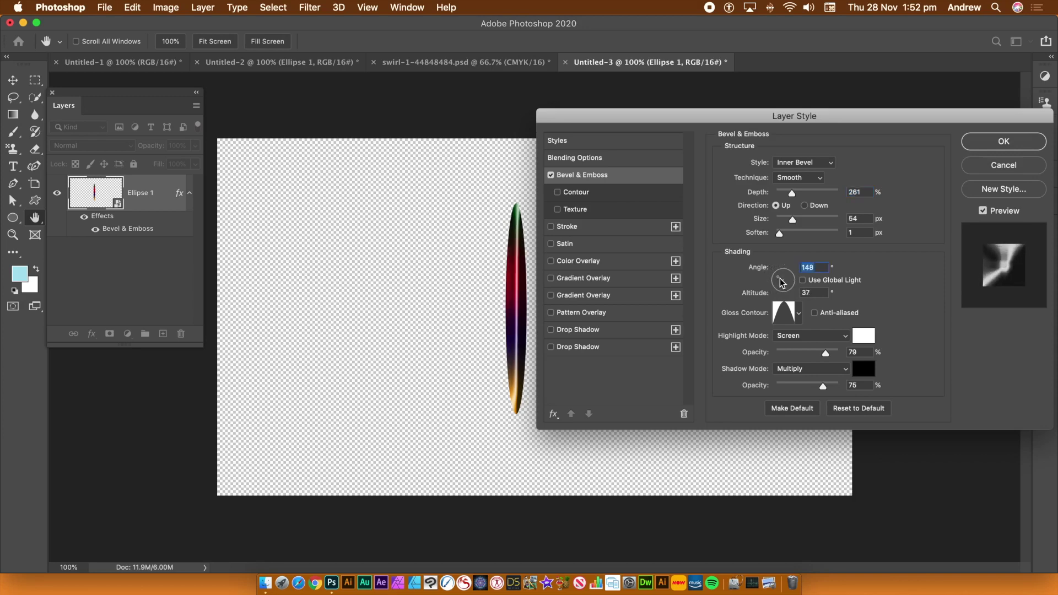
- Try several gloss contours for the bevel, choose the single-peak cone shape, and set the bevel size to 35 px
click(797, 312)
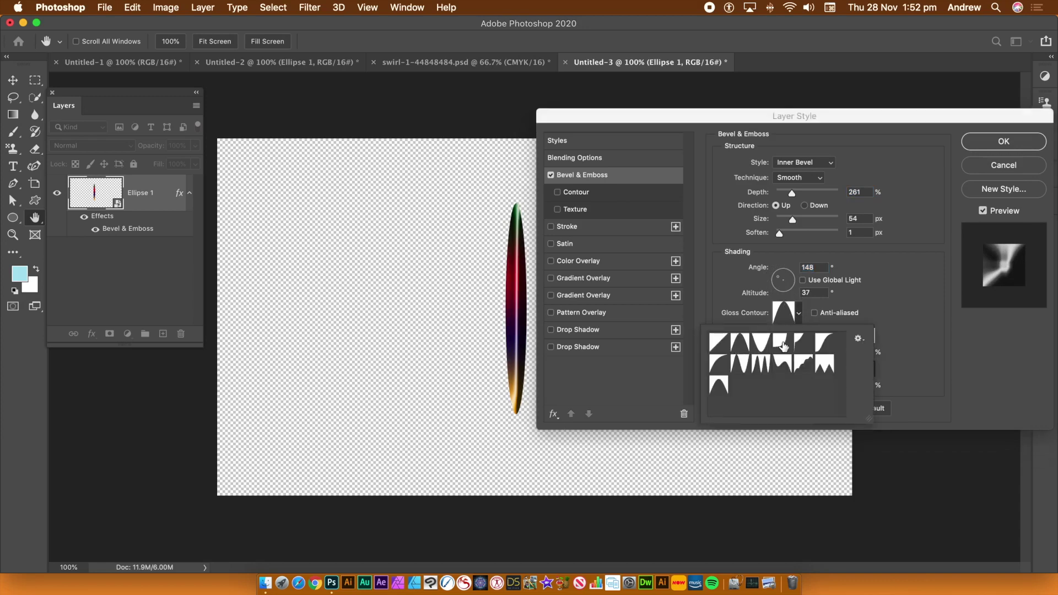
click(740, 364)
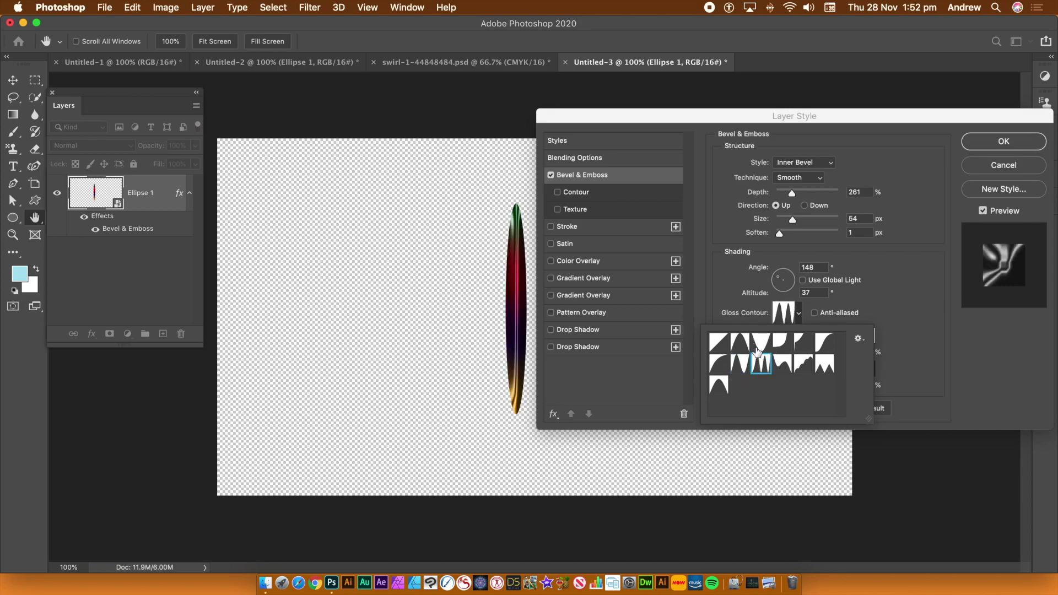
click(759, 344)
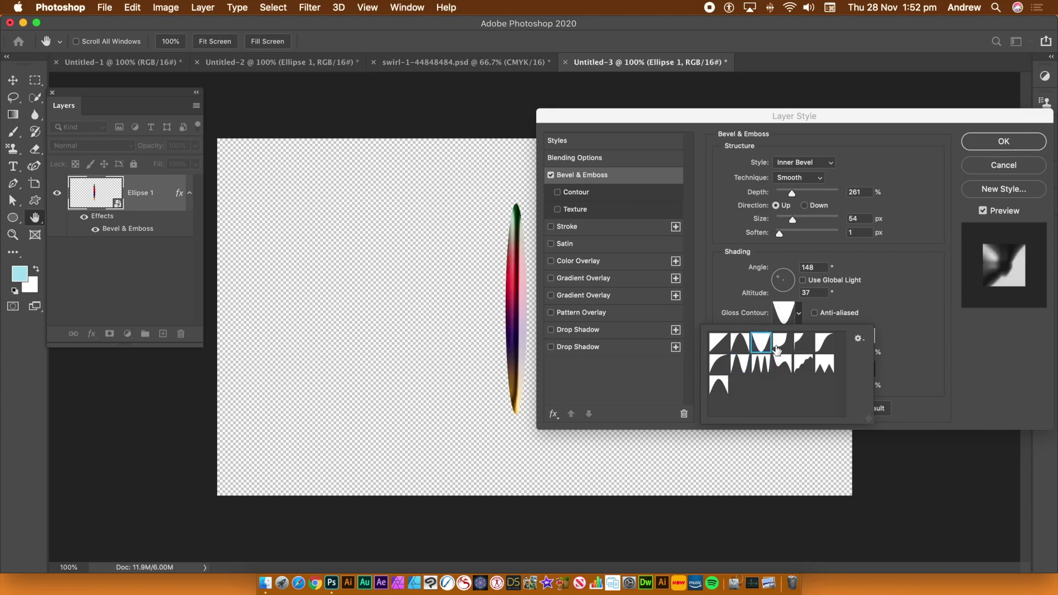
click(781, 344)
click(742, 345)
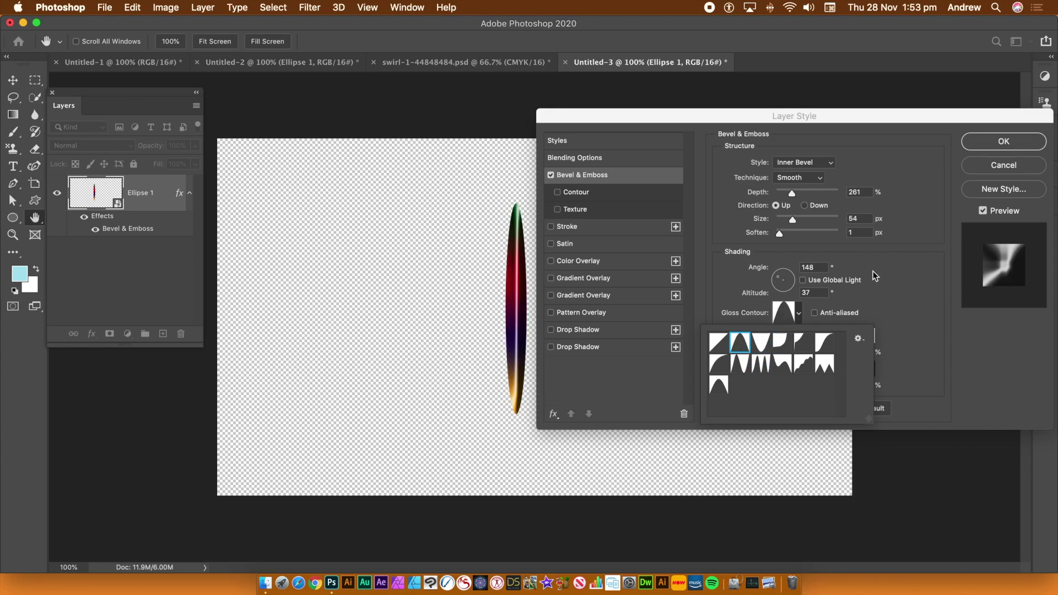
click(886, 283)
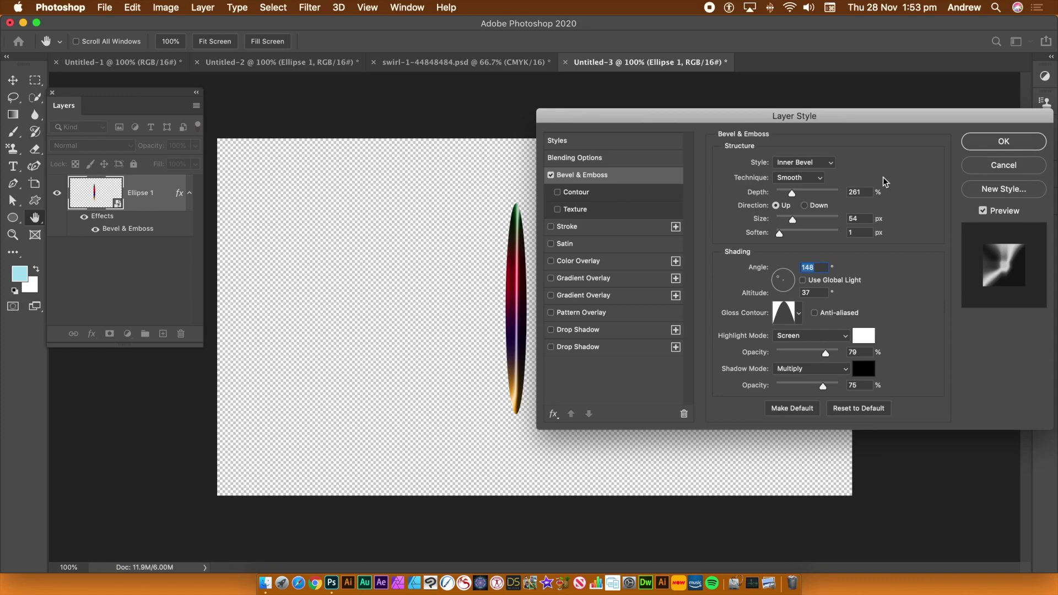
drag(793, 221, 789, 220)
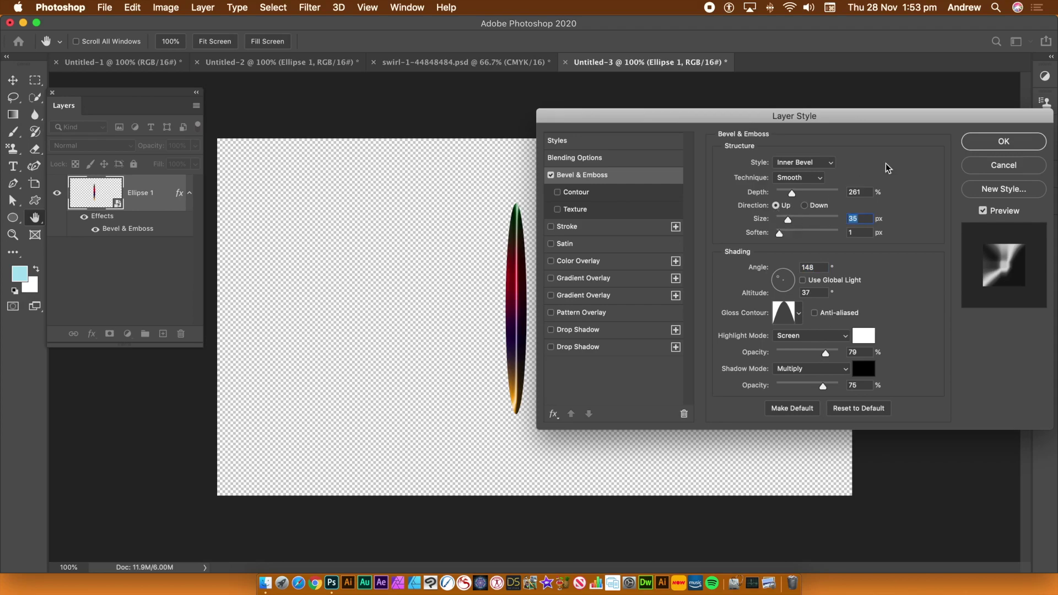
- Apply the bevel settings and convert the styled ellipse layer to a smart object again
click(991, 142)
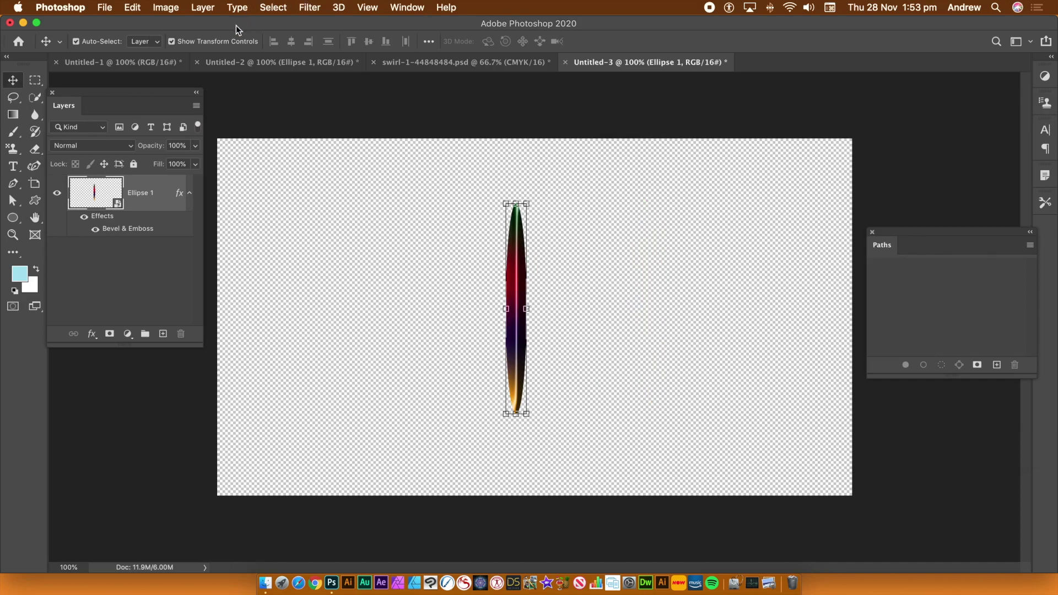
click(194, 7)
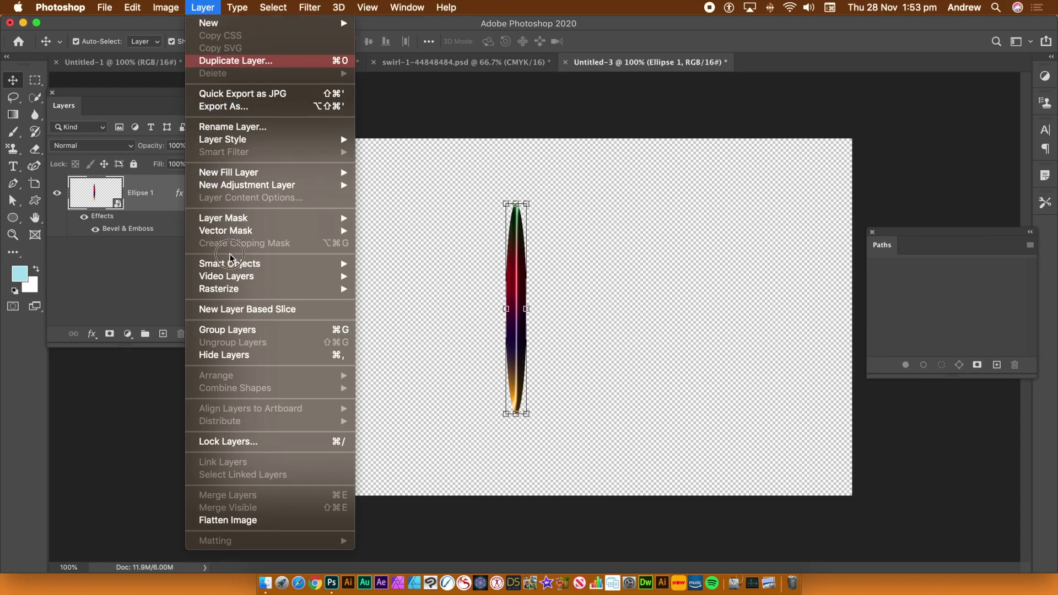
mouse_move(243, 264)
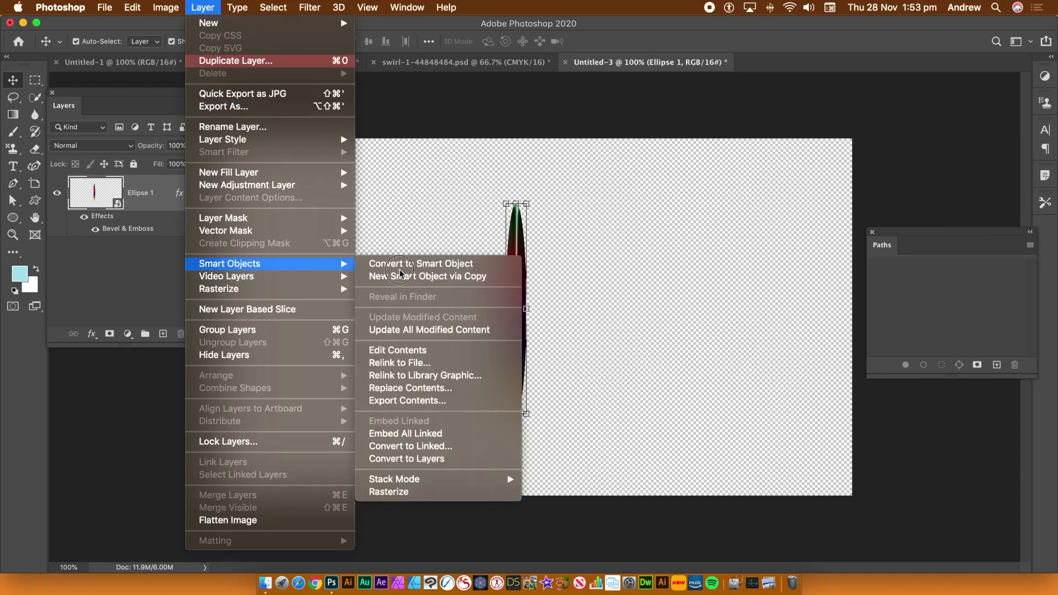
click(457, 264)
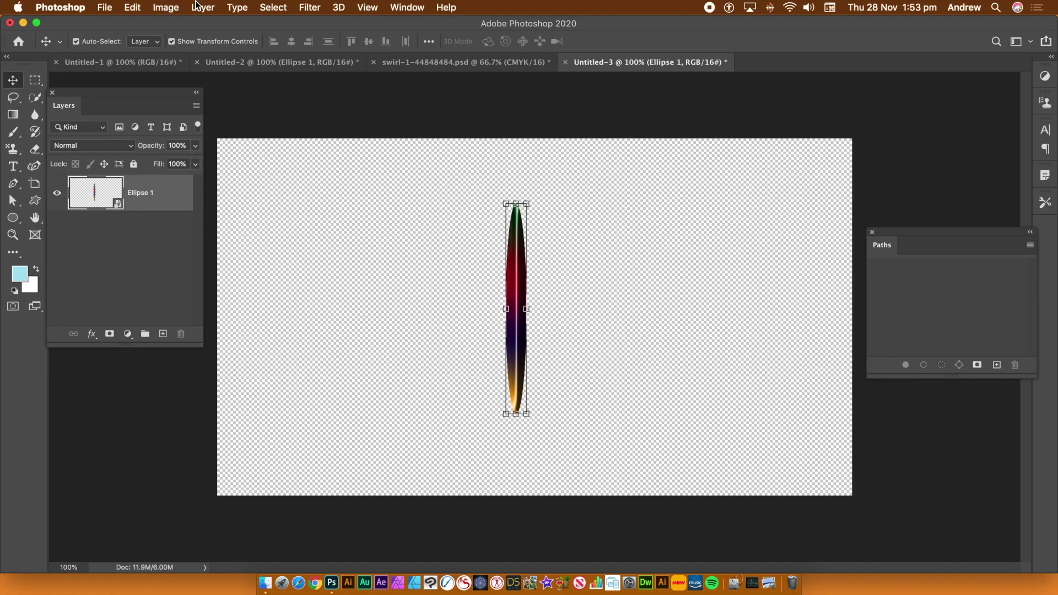
- Try bending the ellipse into a curved ribbon toward the canvas's left side with the Liquify filter, and undo the filter
click(310, 8)
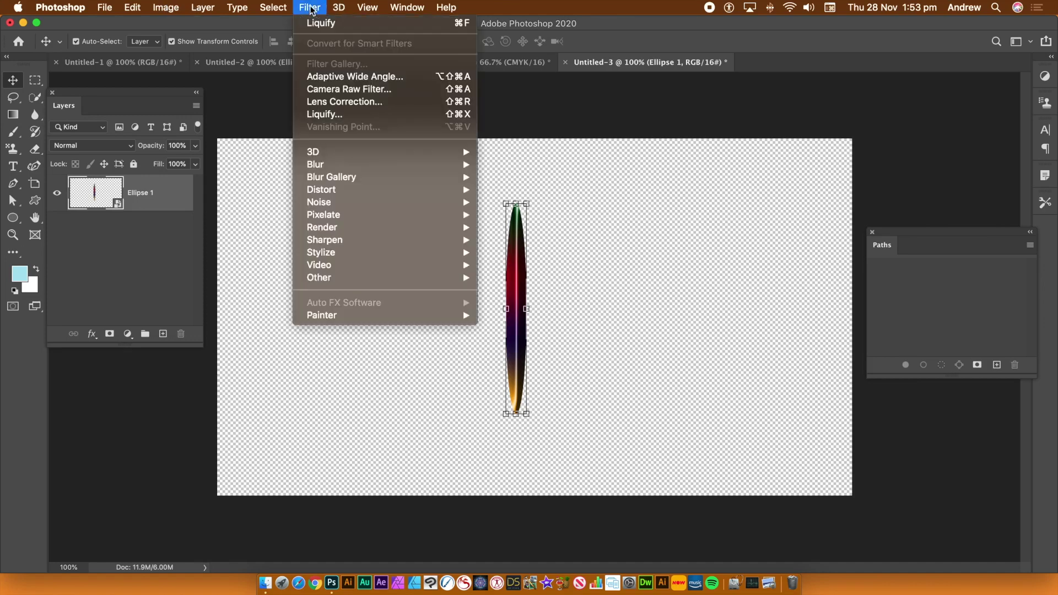
click(327, 115)
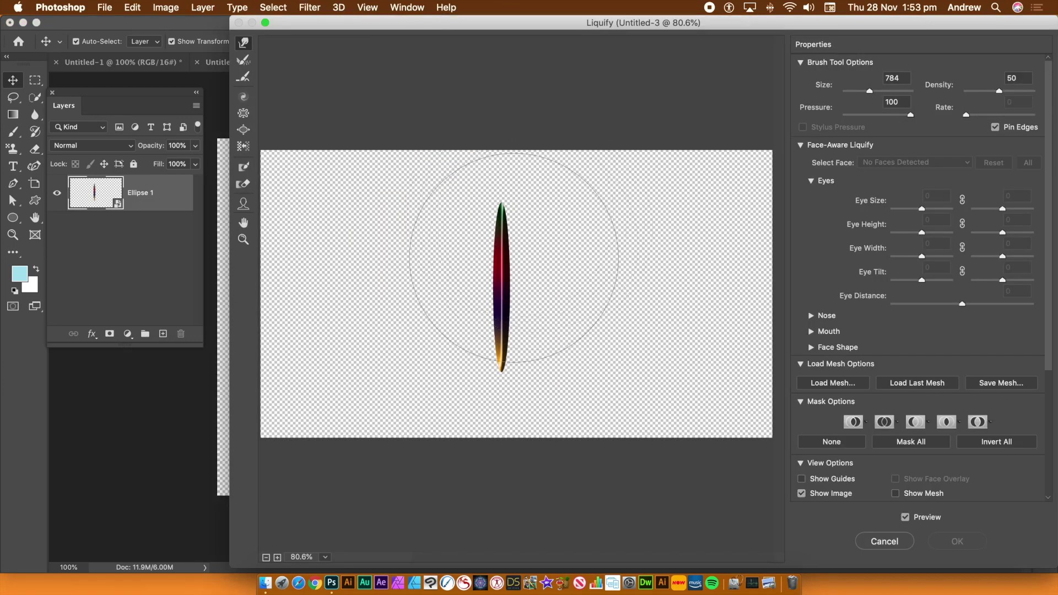
mouse_move(449, 284)
mouse_down()
mouse_move(550, 301)
mouse_move(465, 268)
mouse_move(331, 259)
mouse_up()
mouse_move(524, 267)
mouse_down()
mouse_move(398, 284)
mouse_move(352, 273)
mouse_move(342, 248)
mouse_up()
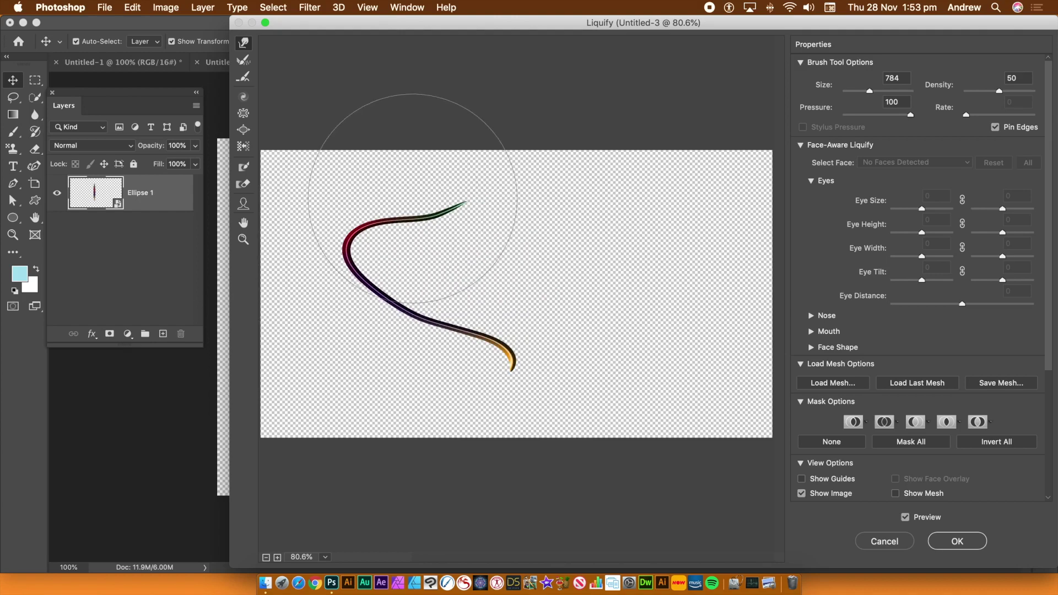
mouse_move(427, 189)
mouse_down()
mouse_move(488, 251)
mouse_move(486, 273)
mouse_up()
mouse_move(469, 352)
mouse_down()
mouse_move(486, 337)
mouse_move(467, 293)
mouse_up()
drag(439, 326, 459, 298)
mouse_move(507, 330)
mouse_down()
mouse_move(484, 355)
mouse_move(425, 380)
mouse_up()
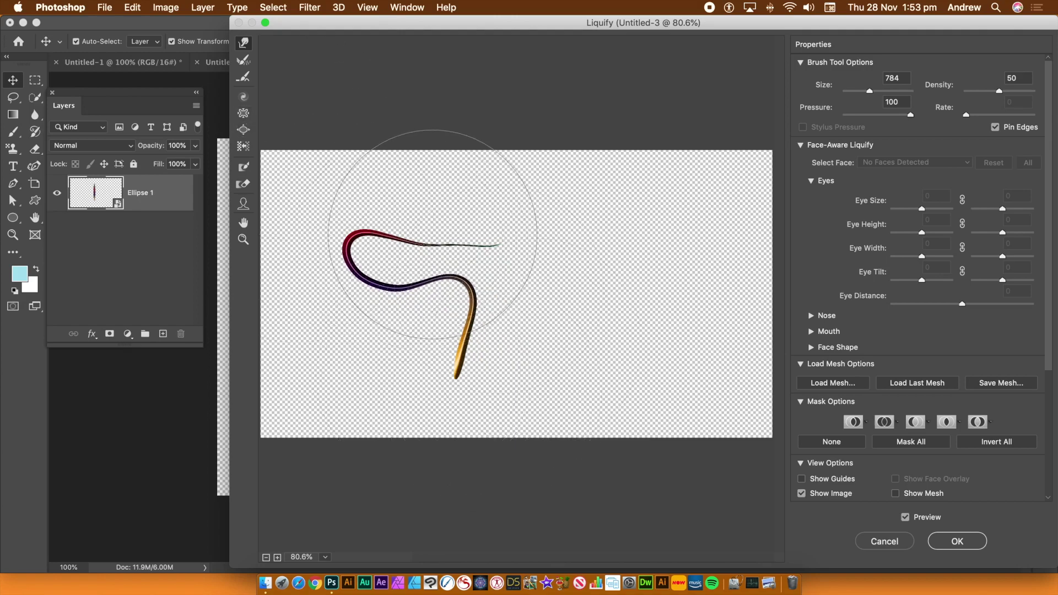
drag(458, 247, 475, 229)
drag(549, 193, 552, 173)
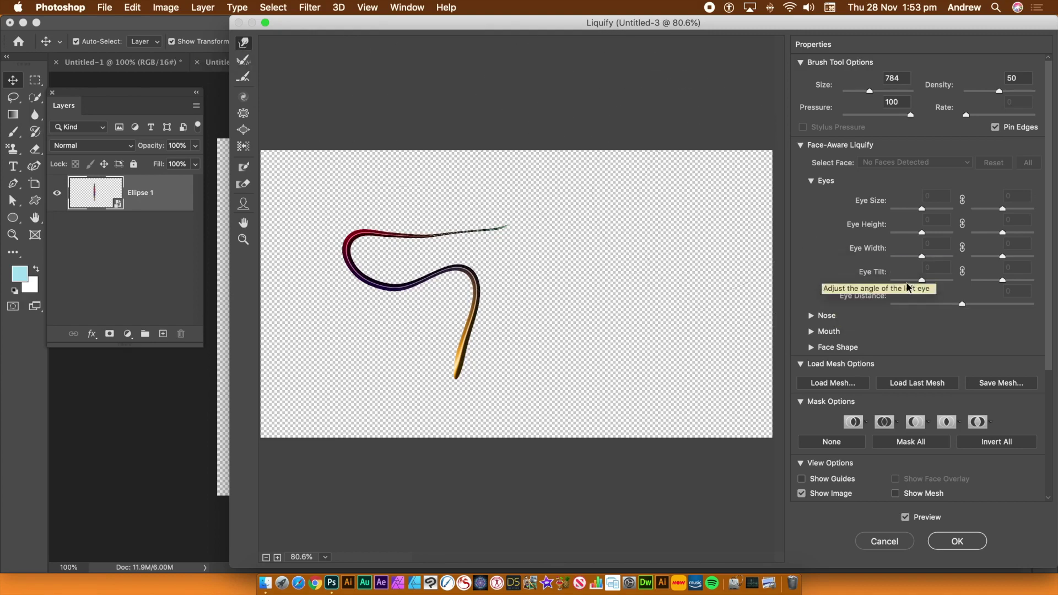
click(954, 543)
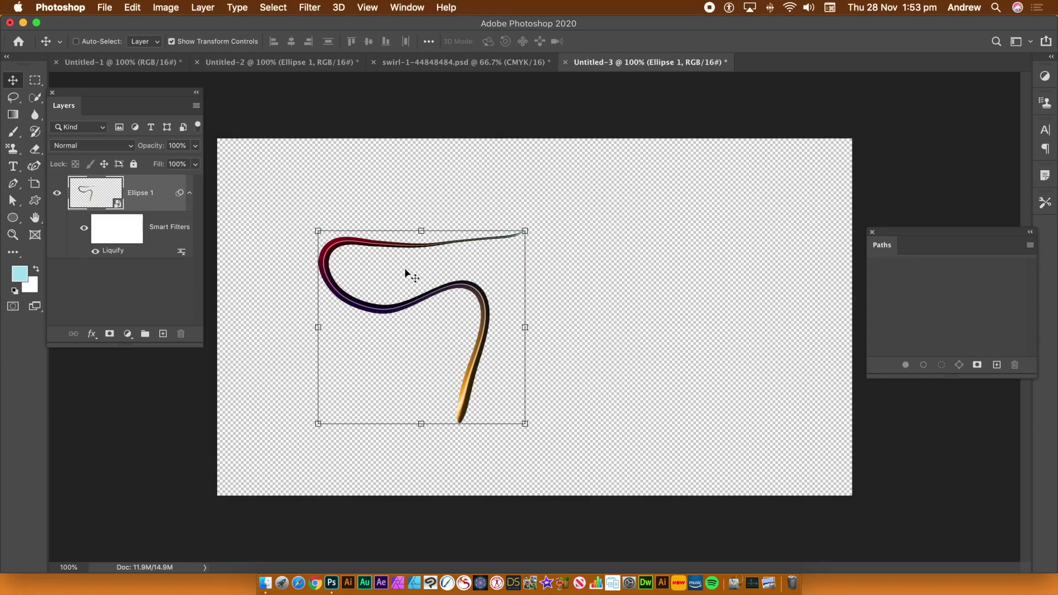
key(super+z)
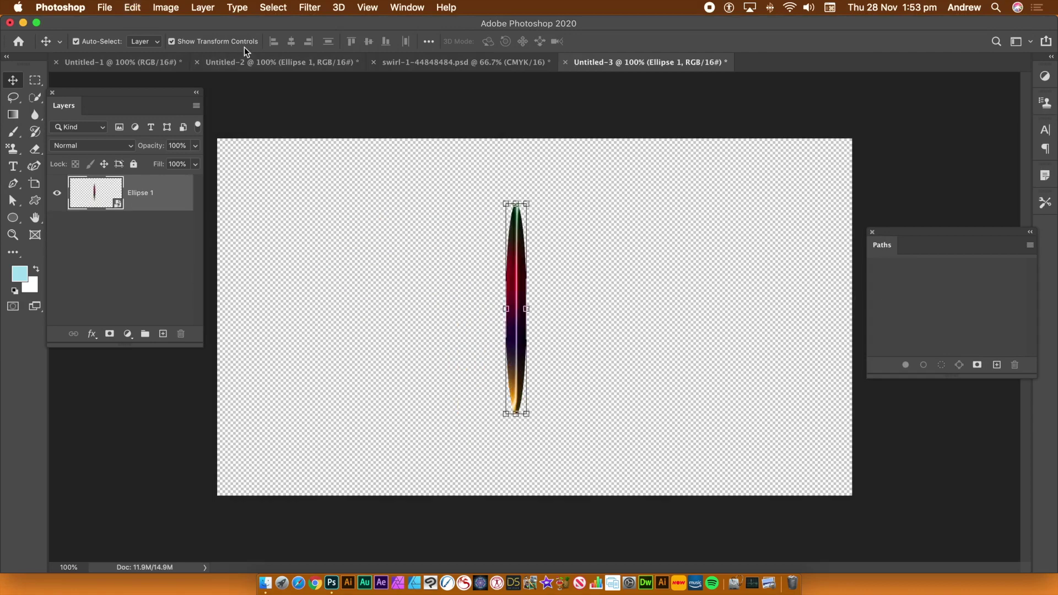
- Liquify the ellipse into a flowing S-shaped swirl, stretching its orange tail out toward the canvas's lower right
click(309, 7)
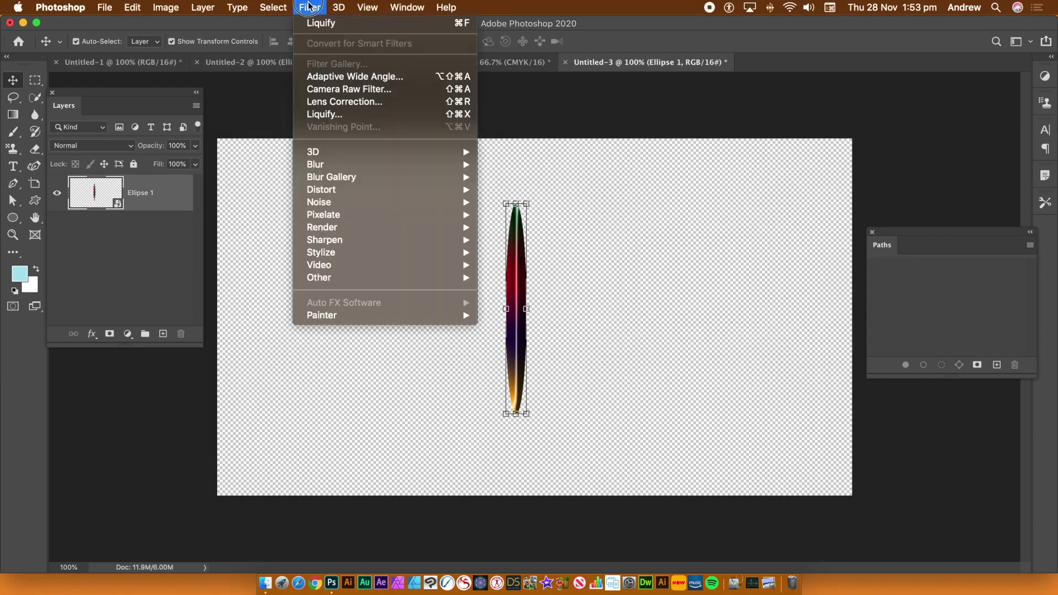
click(329, 115)
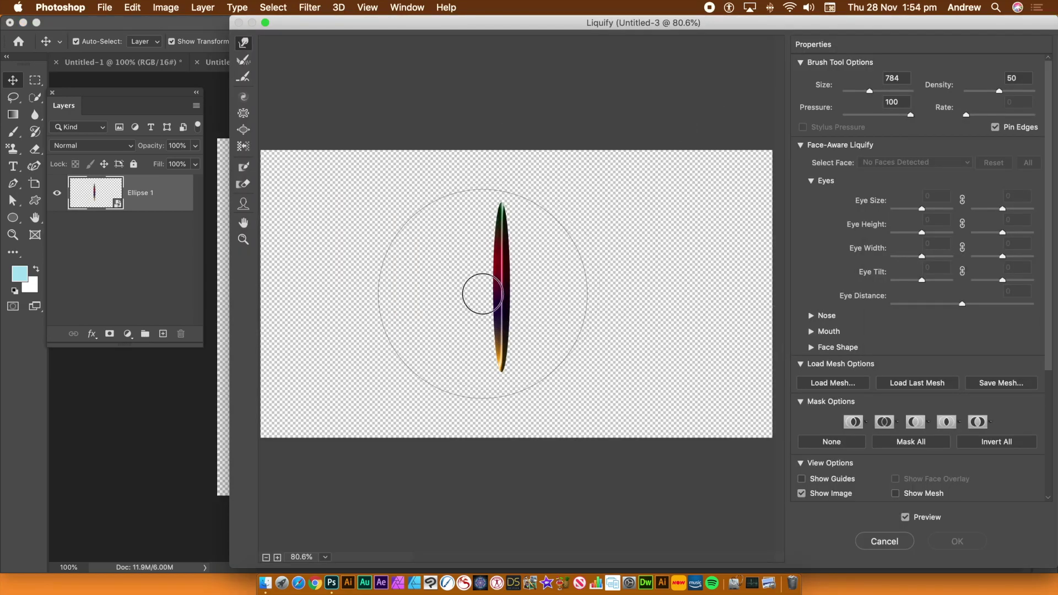
mouse_move(483, 294)
mouse_down()
mouse_move(572, 283)
mouse_move(596, 269)
mouse_move(608, 226)
mouse_move(562, 188)
mouse_move(545, 220)
mouse_move(477, 228)
mouse_up()
drag(531, 287, 554, 248)
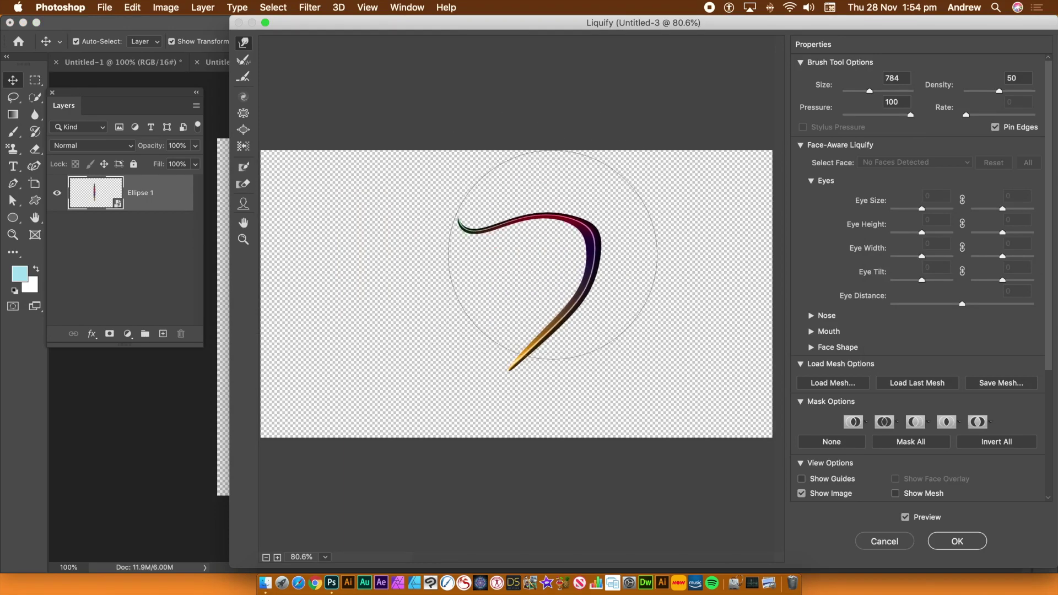
drag(587, 345, 492, 300)
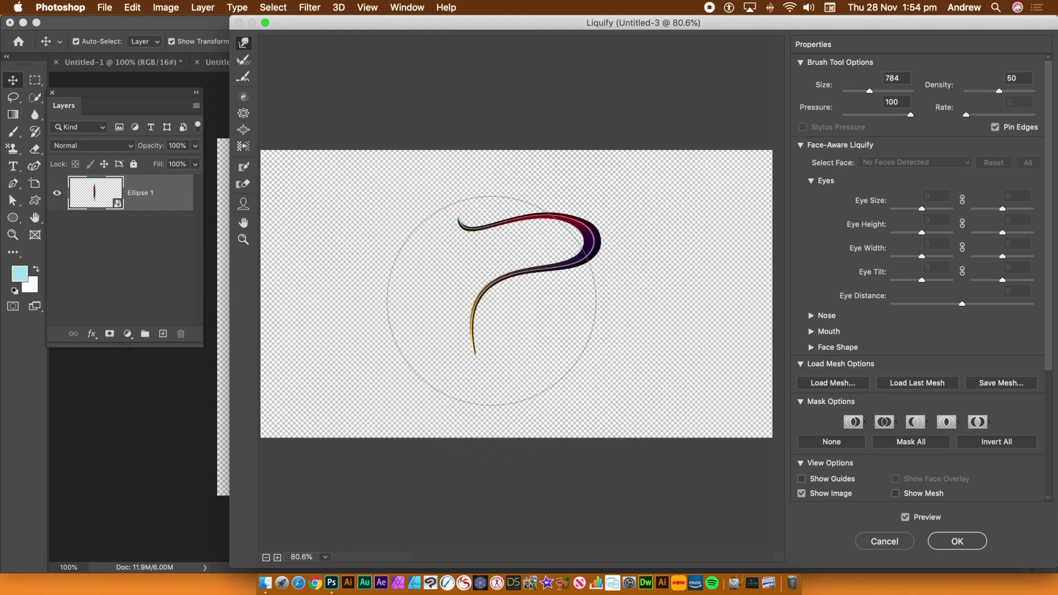
mouse_move(445, 349)
mouse_down()
mouse_move(498, 376)
mouse_move(589, 378)
mouse_move(608, 359)
mouse_move(643, 378)
mouse_move(648, 367)
mouse_move(681, 383)
mouse_move(724, 380)
mouse_up()
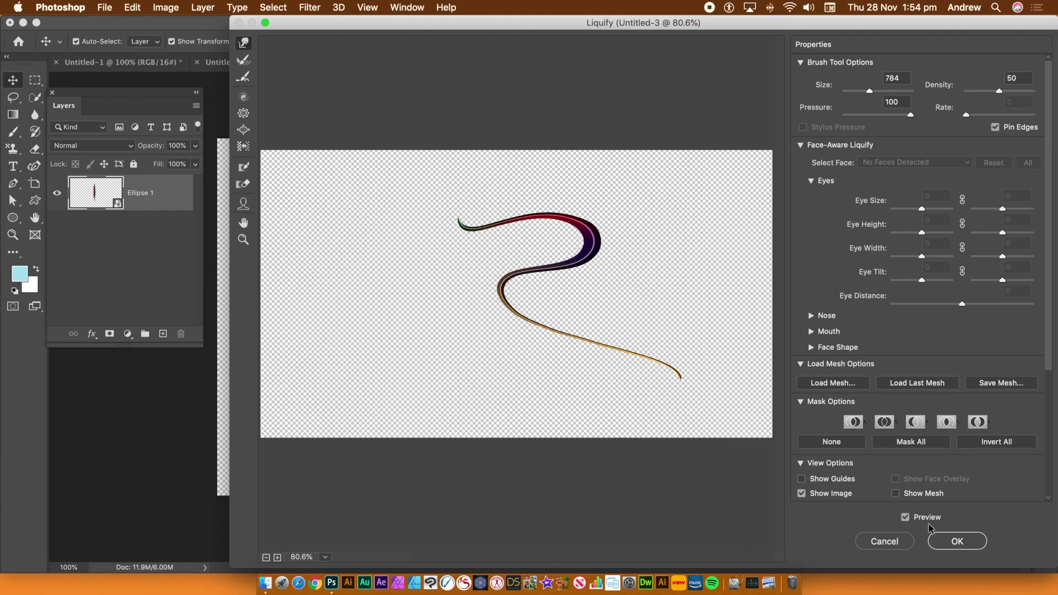
click(957, 544)
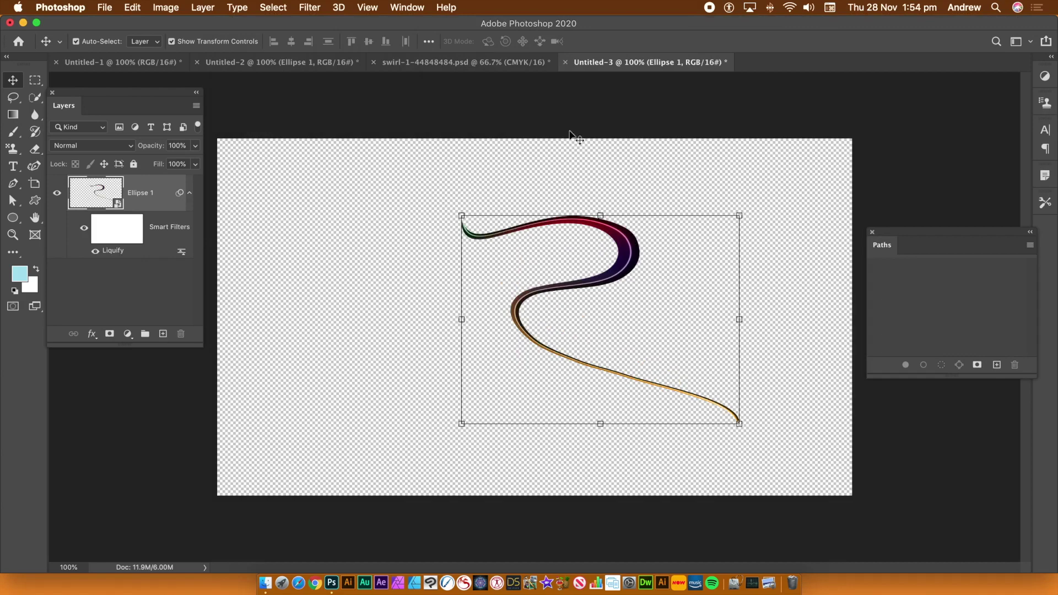
- Select a rectangular area around the whole swirl and define it as a pattern with the default name
click(37, 81)
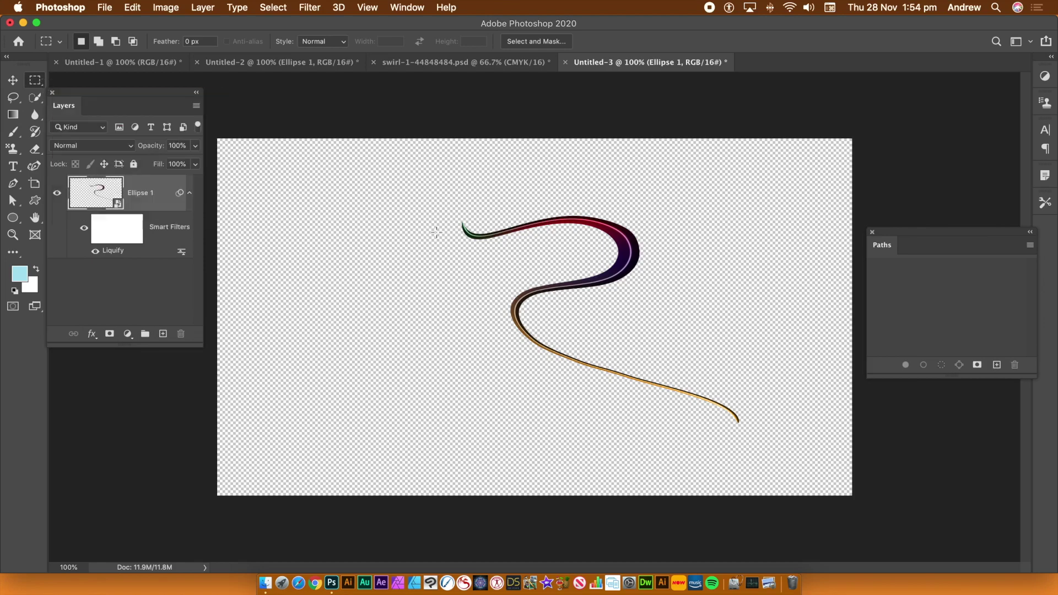
drag(440, 200, 775, 446)
click(132, 8)
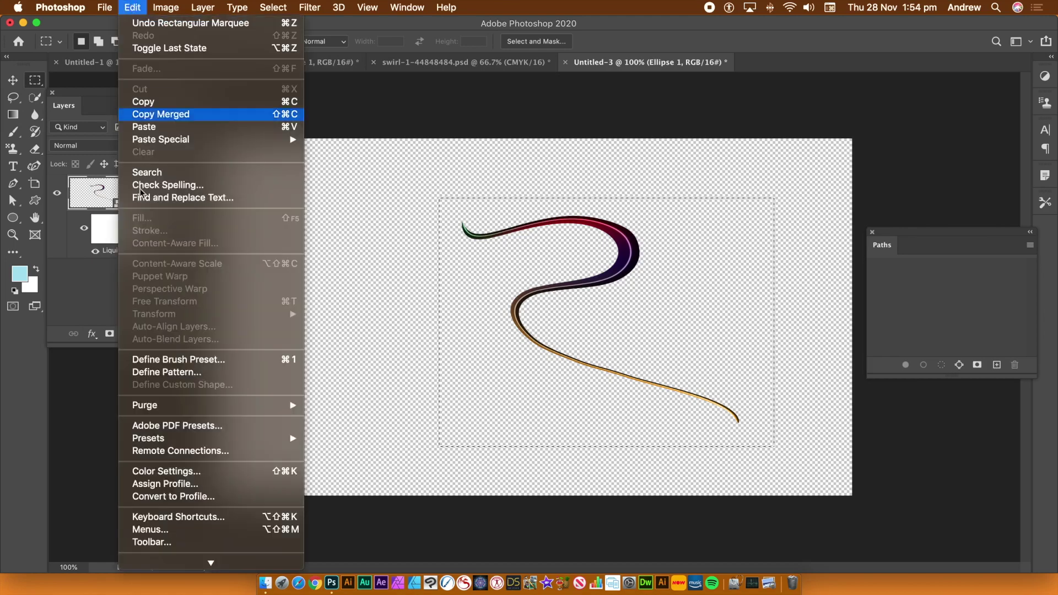
click(163, 374)
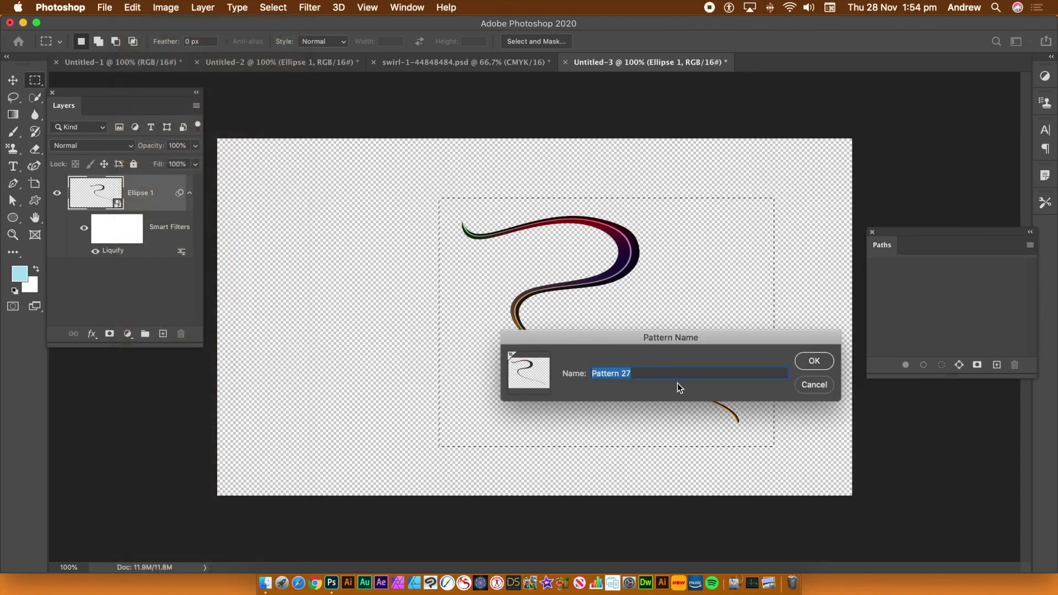
click(814, 362)
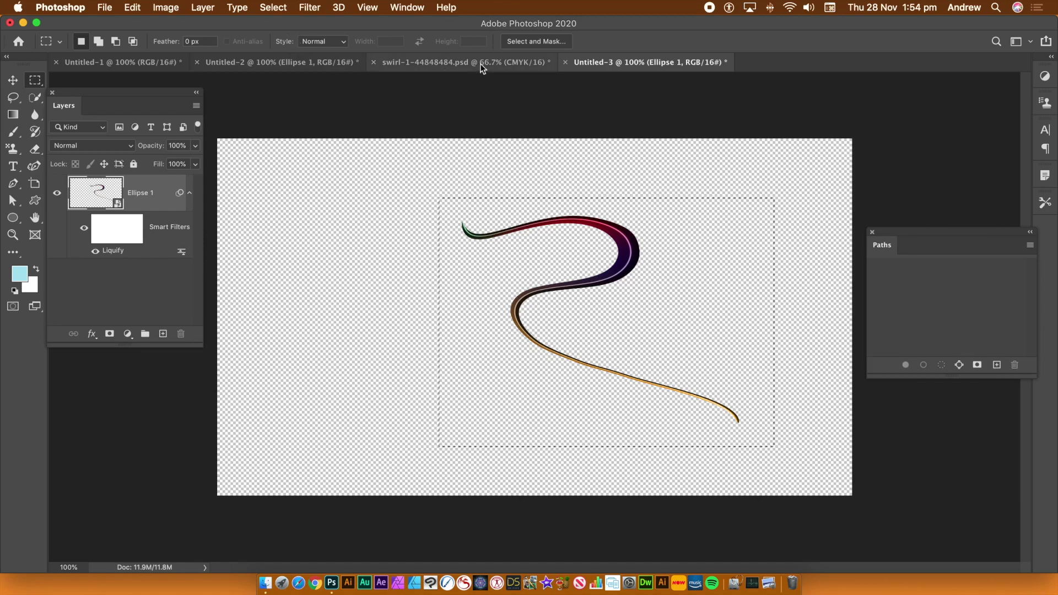
- Create a new 1920 x 1080 px RGB document at 72 ppi with white background contents
click(103, 7)
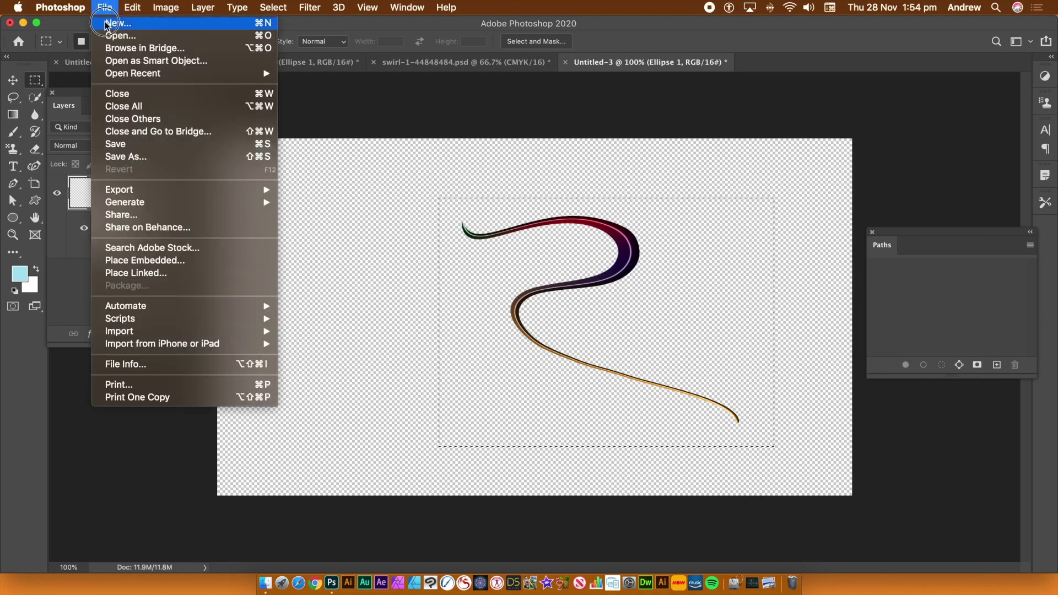
click(110, 23)
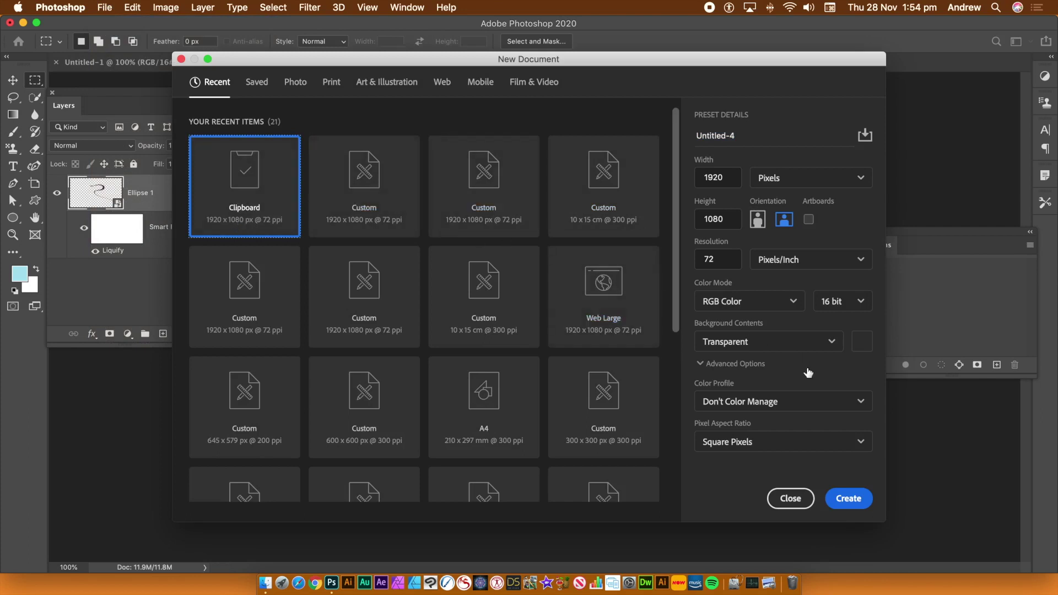
click(766, 343)
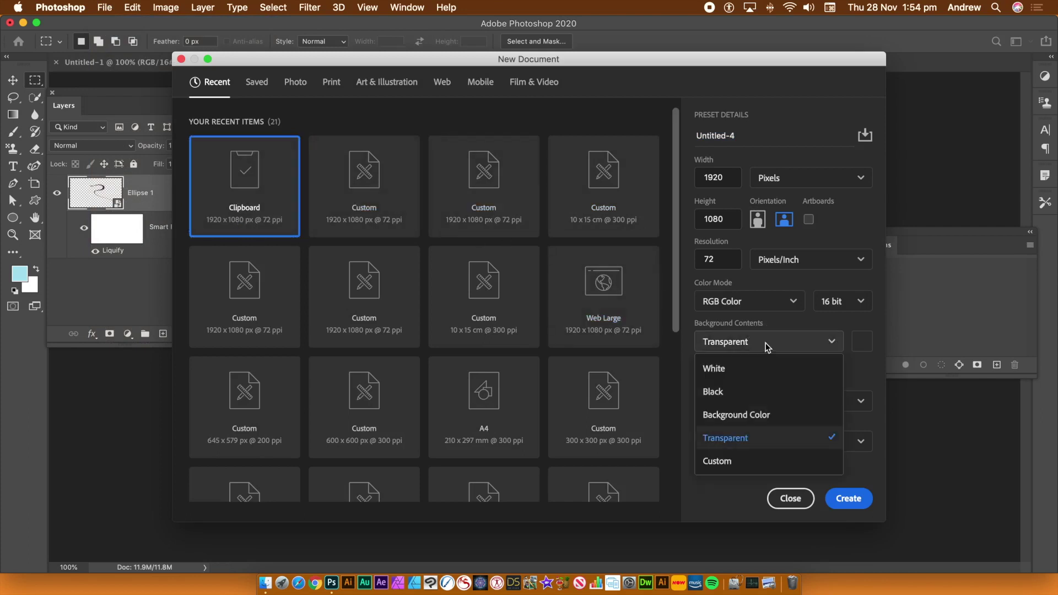
click(730, 369)
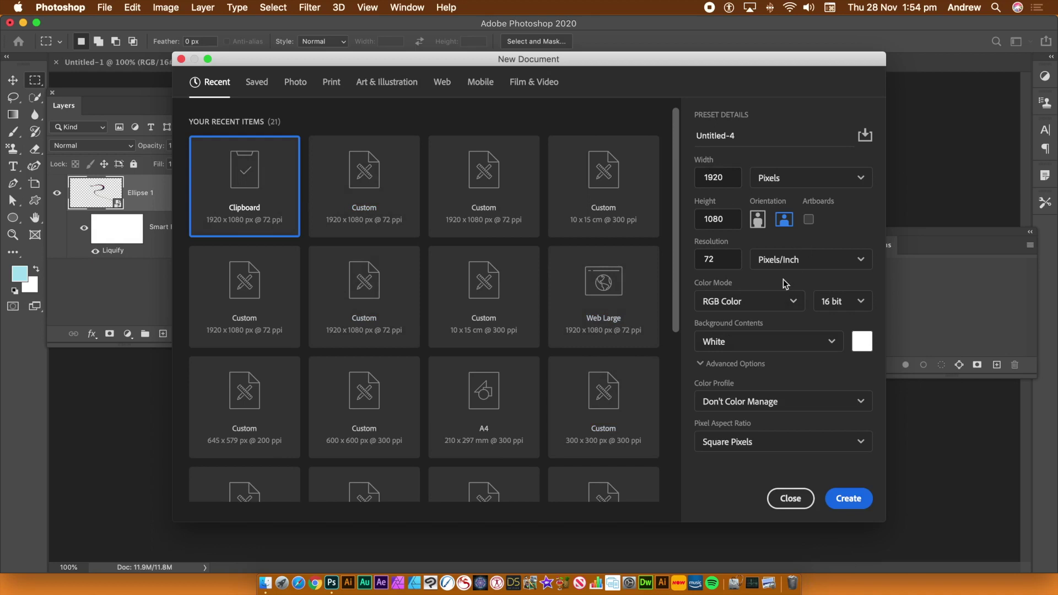
click(854, 498)
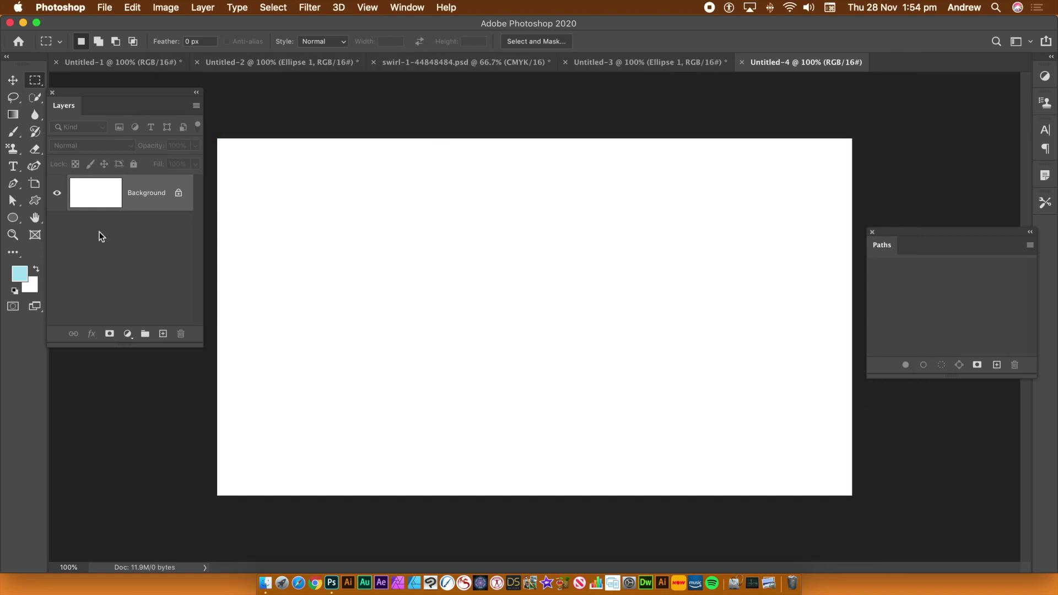
- Draw a nearly circular ellipse as a path near the middle of the white canvas, keeping the Combine Shapes path operation
click(13, 219)
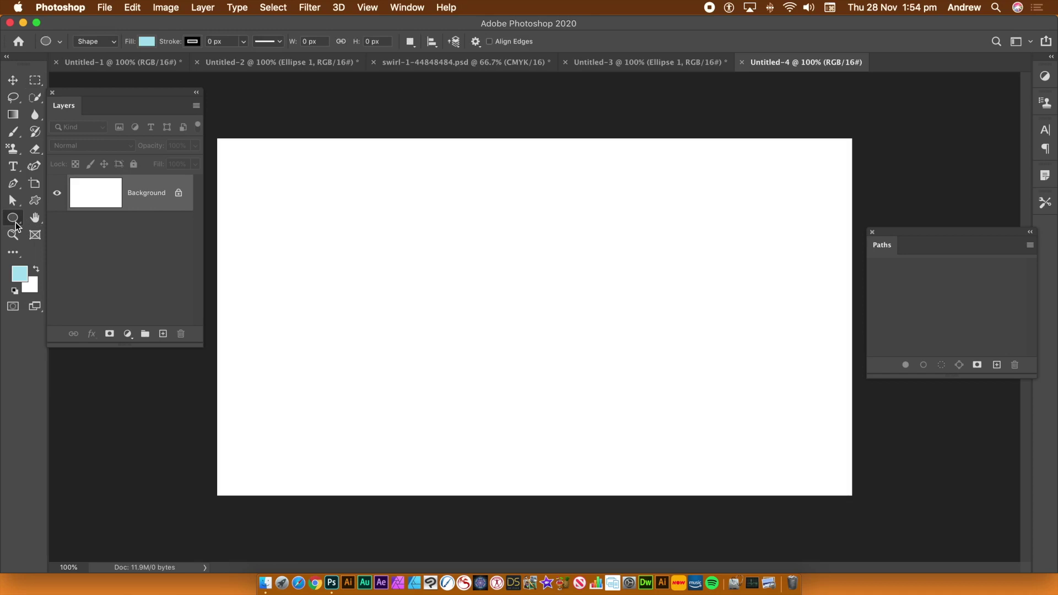
click(89, 41)
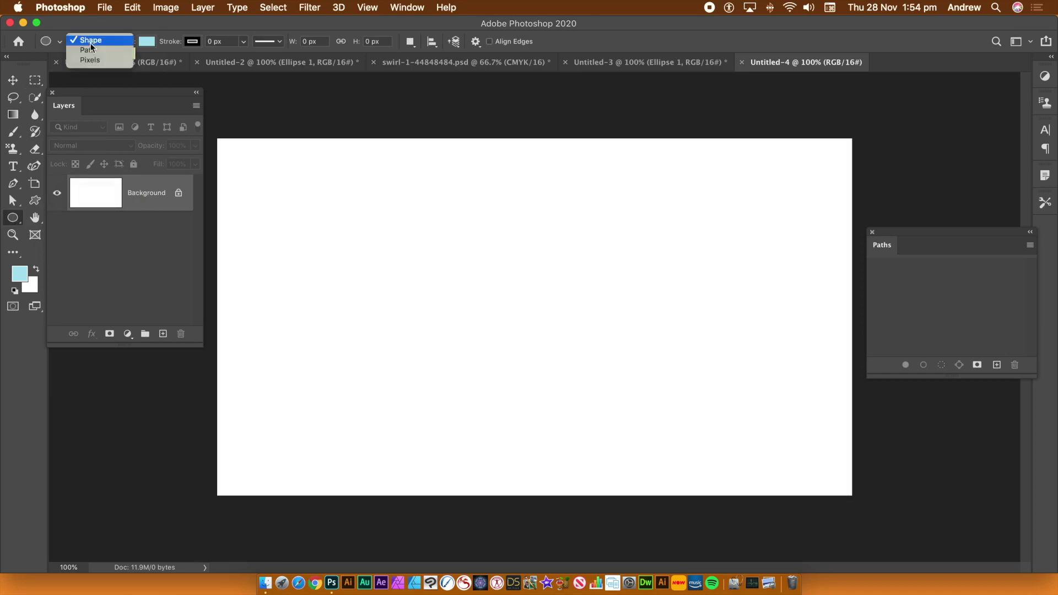
click(94, 52)
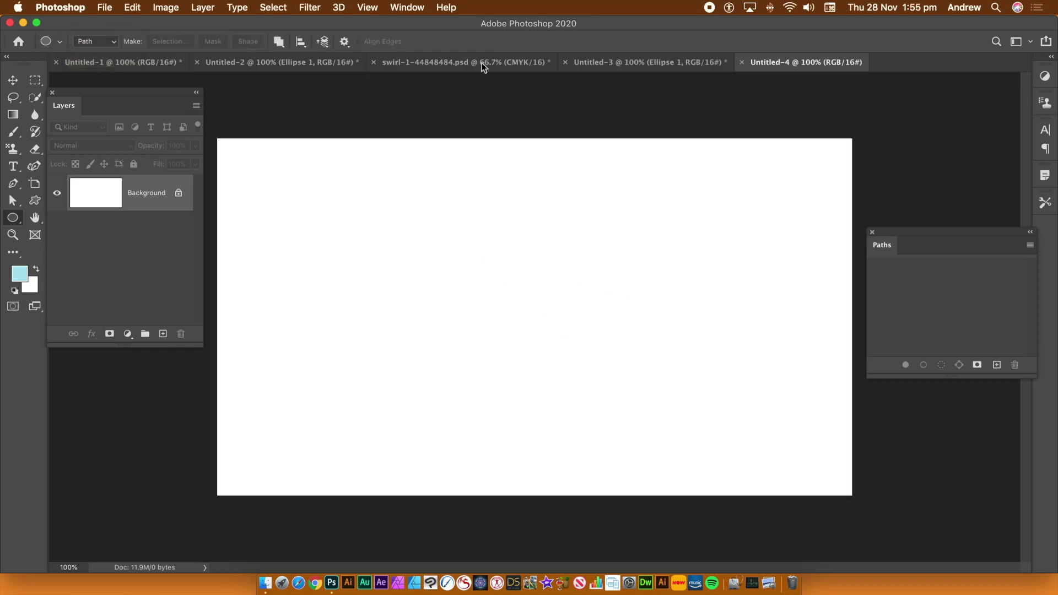
click(281, 44)
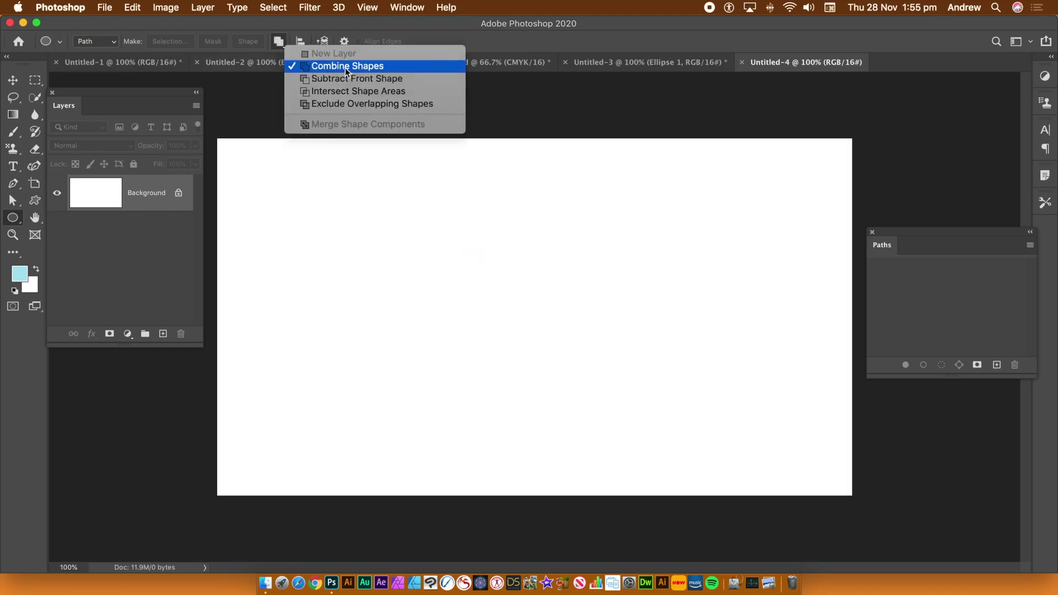
click(517, 40)
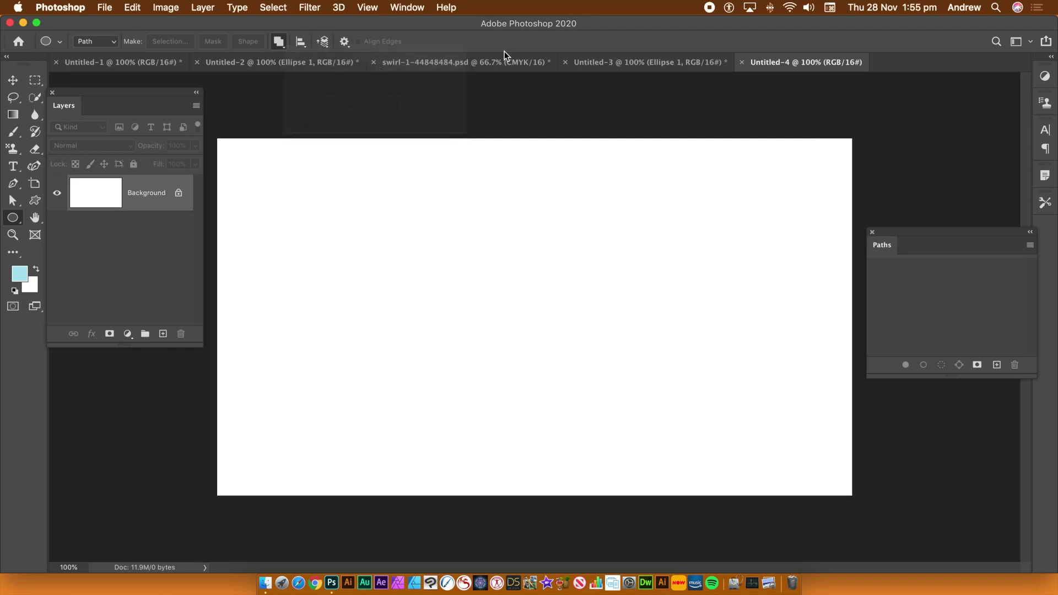
click(432, 248)
drag(432, 249, 567, 395)
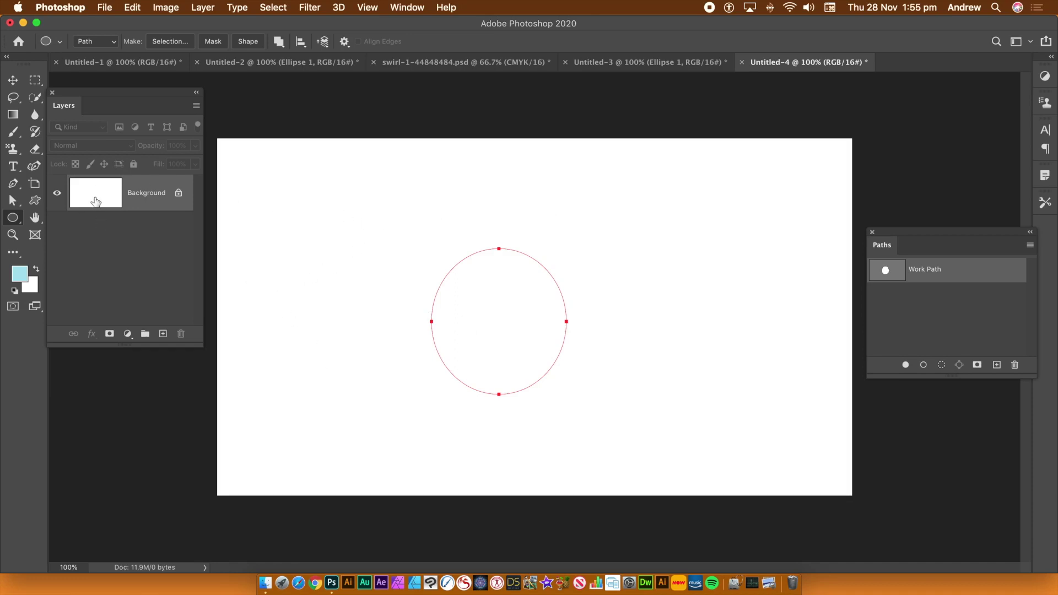
- Add a new blank layer above the background with the default name, Normal mode and 100% opacity
click(204, 7)
mouse_move(208, 23)
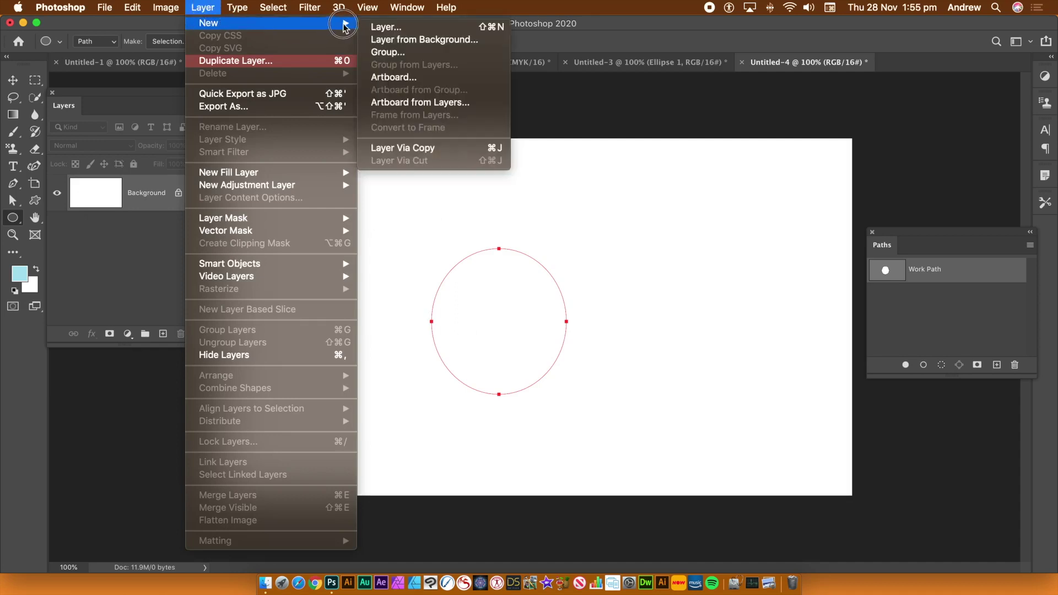
click(382, 29)
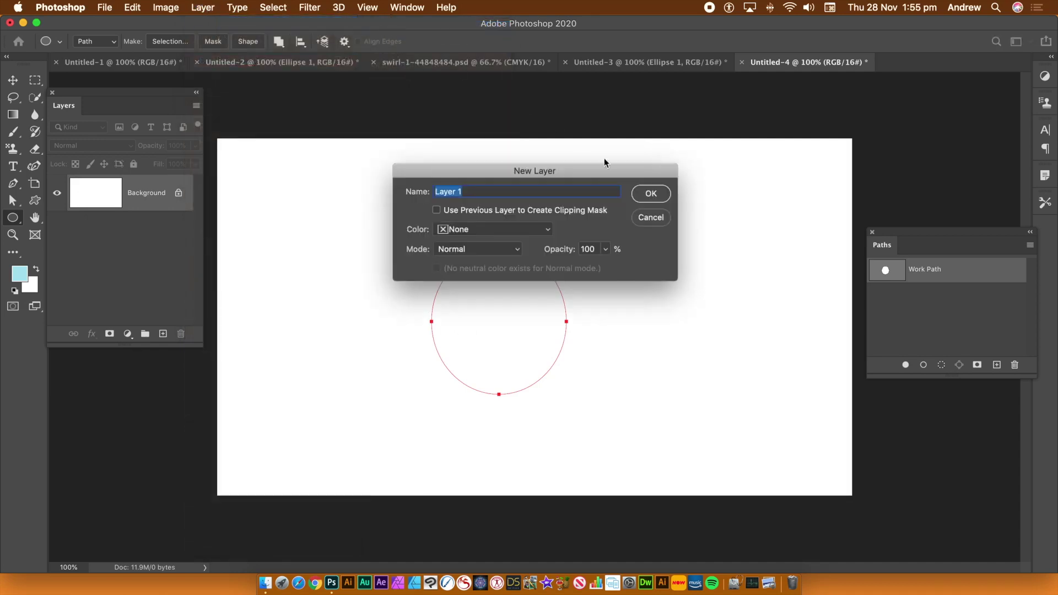
click(666, 191)
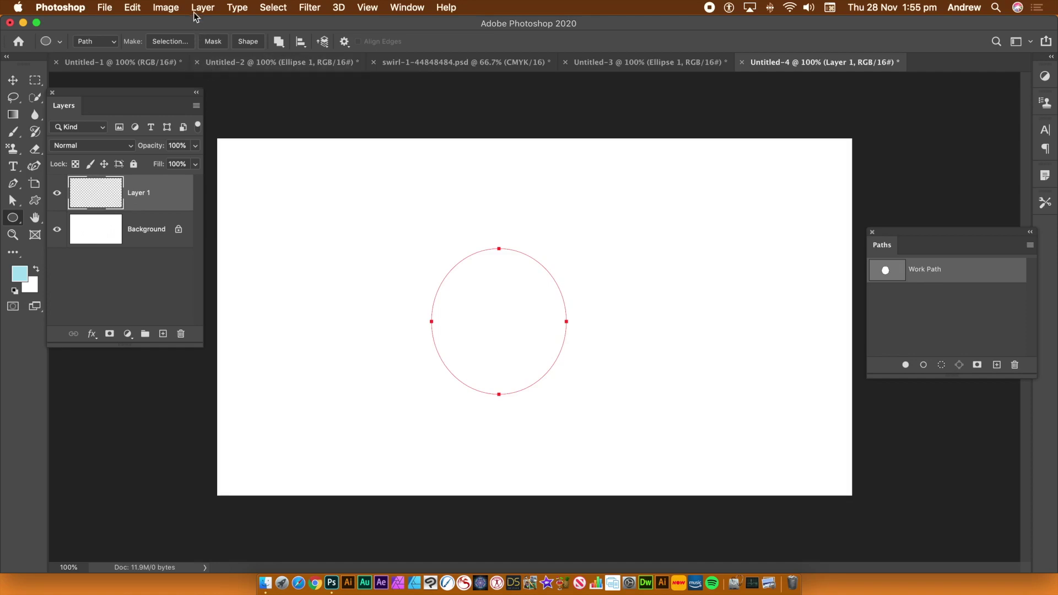
- Set up a pattern fill on the new layer using the newest swirl pattern and the Place Along Path script, Normal mode, 100% opacity
click(133, 8)
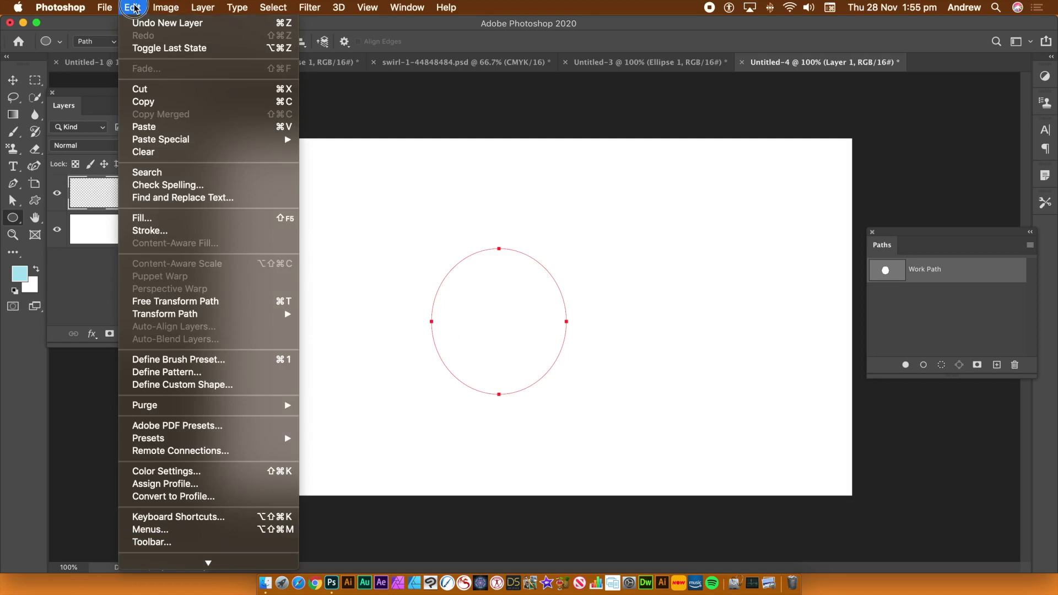
click(155, 219)
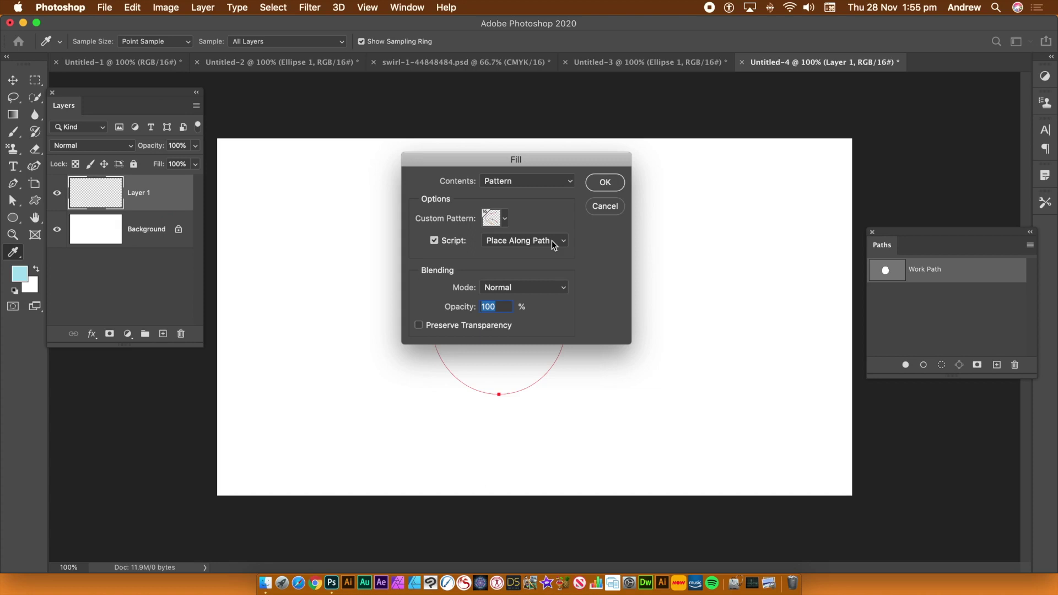
click(505, 220)
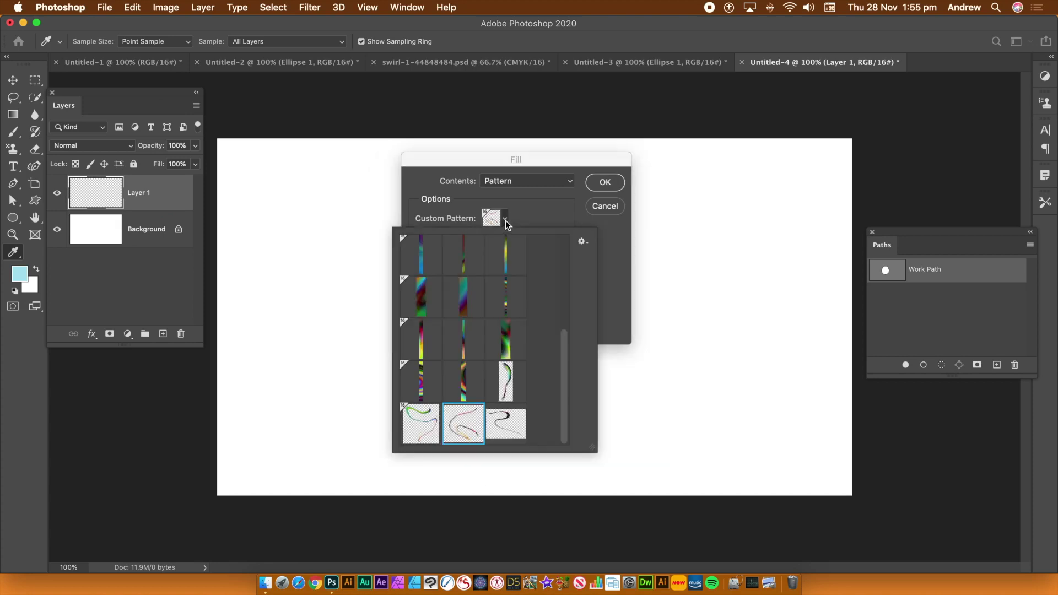
click(500, 429)
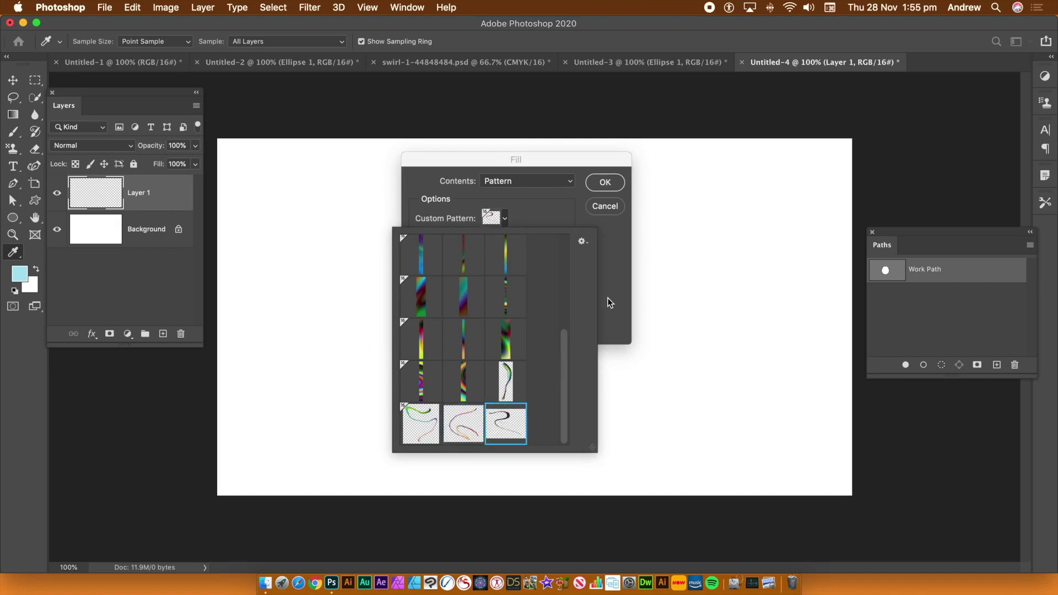
click(613, 272)
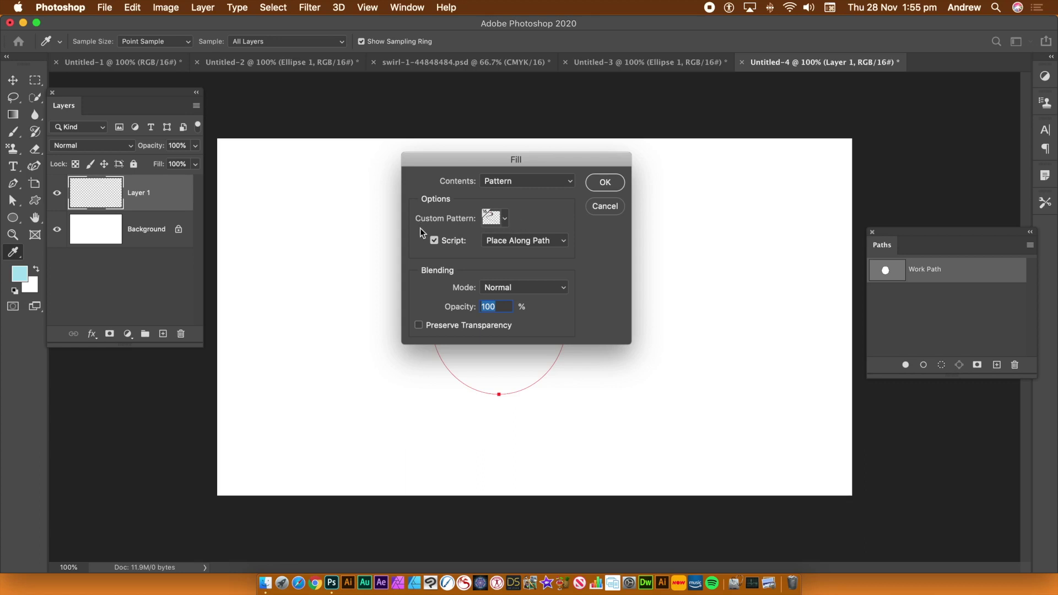
click(434, 240)
click(438, 242)
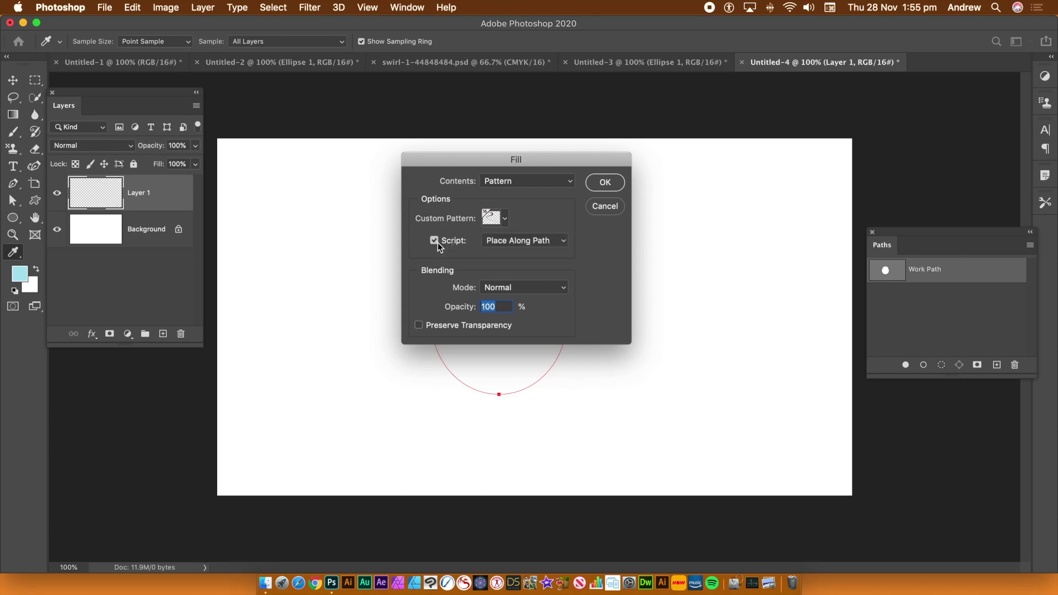
click(536, 242)
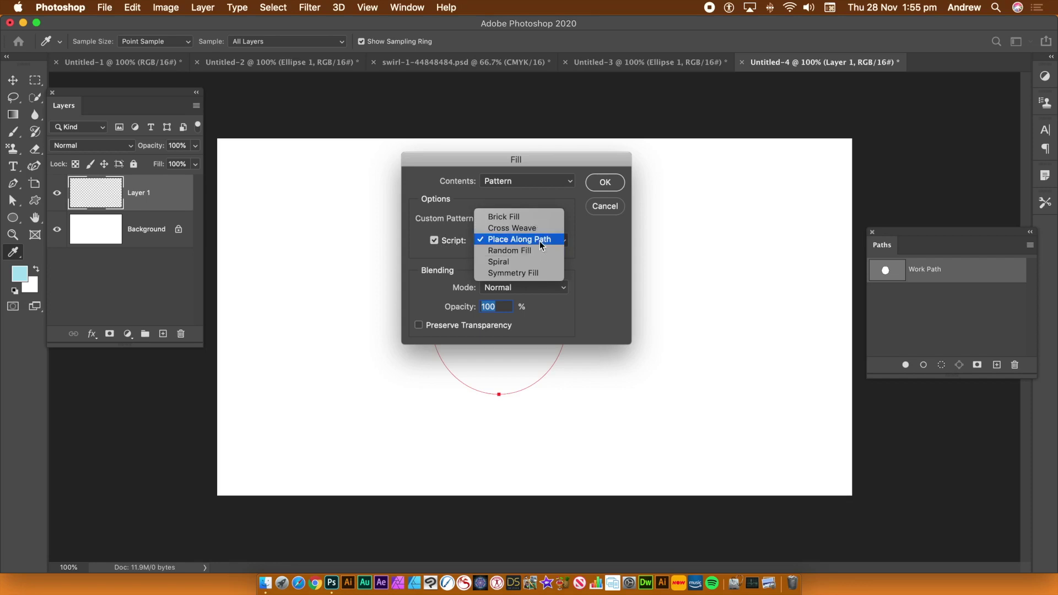
click(540, 240)
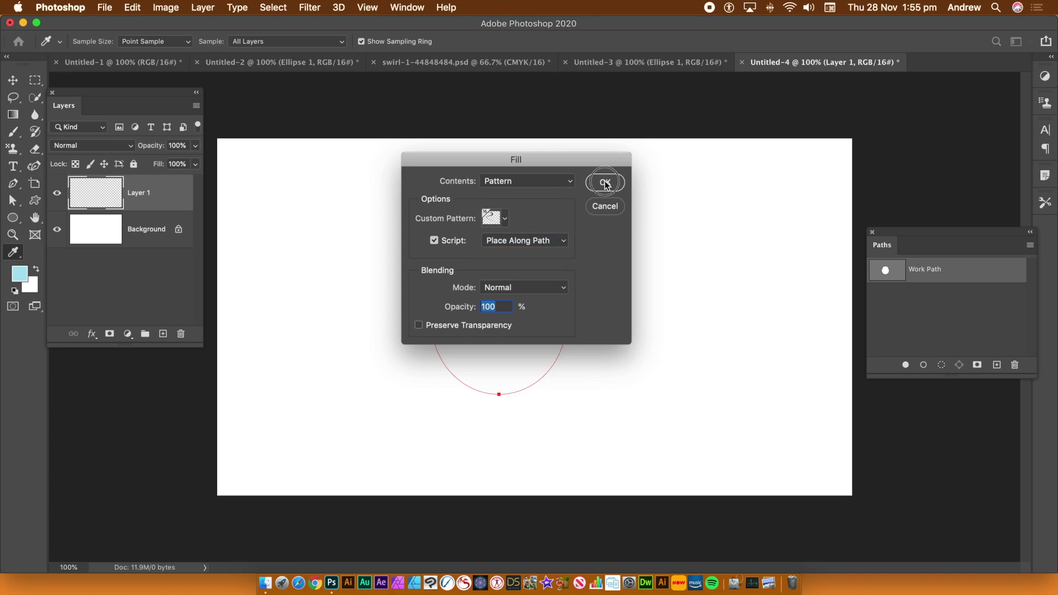
key(Return)
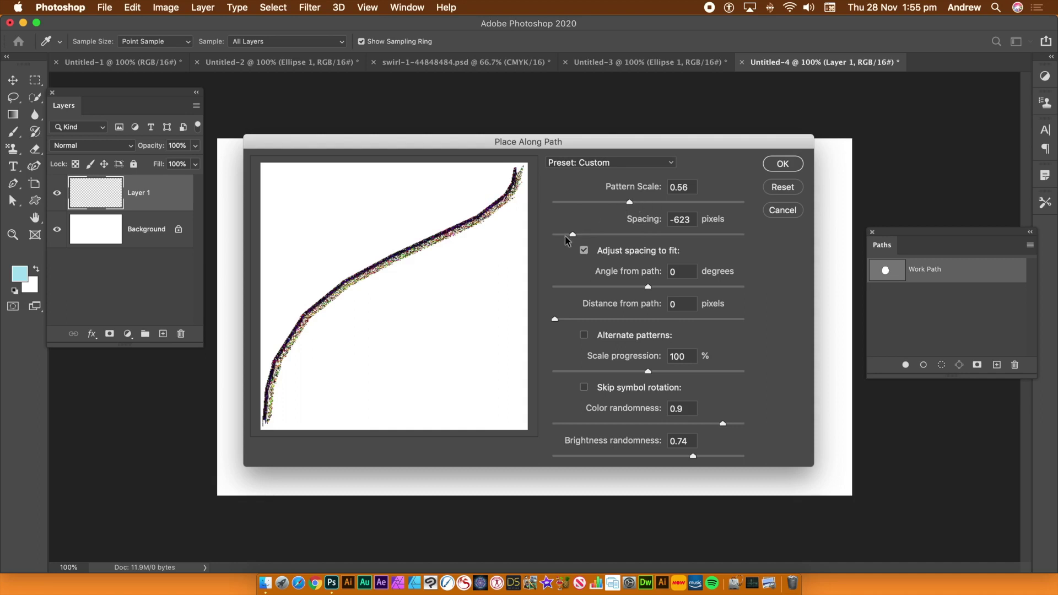
- Try placing the swirl pattern along the elliptical path with a spacing of -600 pixels, and undo the fill
click(692, 218)
drag(693, 218, 640, 218)
text(-600)
click(788, 164)
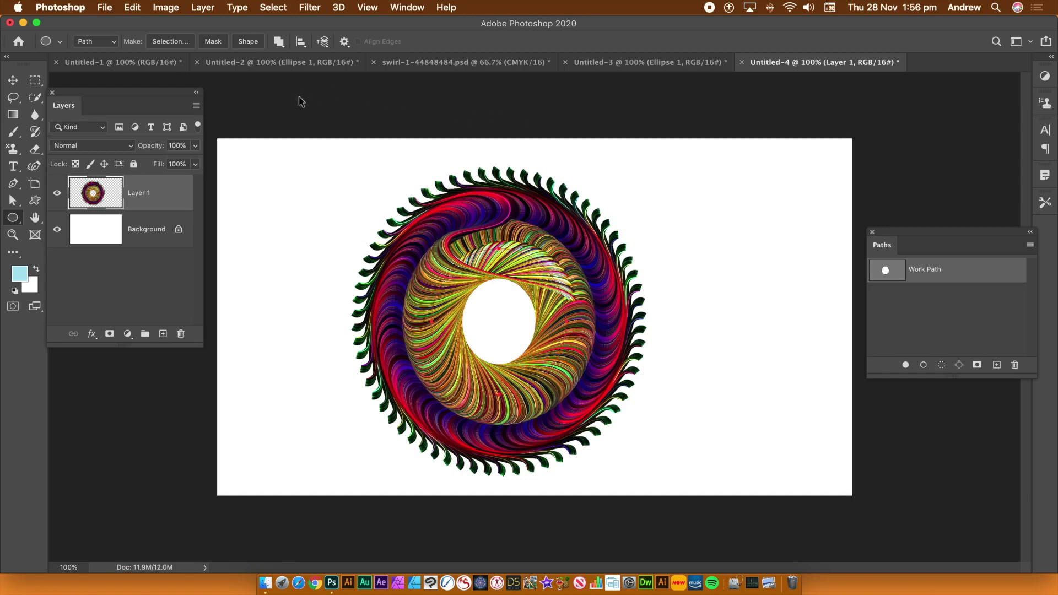
key(super+z)
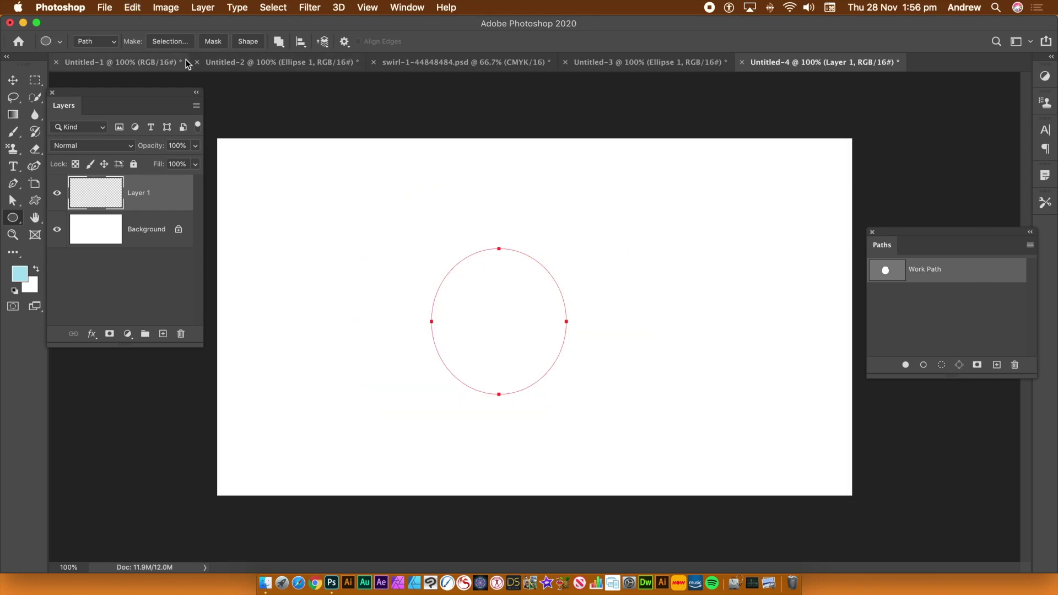
- Try the swirl pattern fill along the path again with the spacing set to -500 pixels, and undo it
click(139, 9)
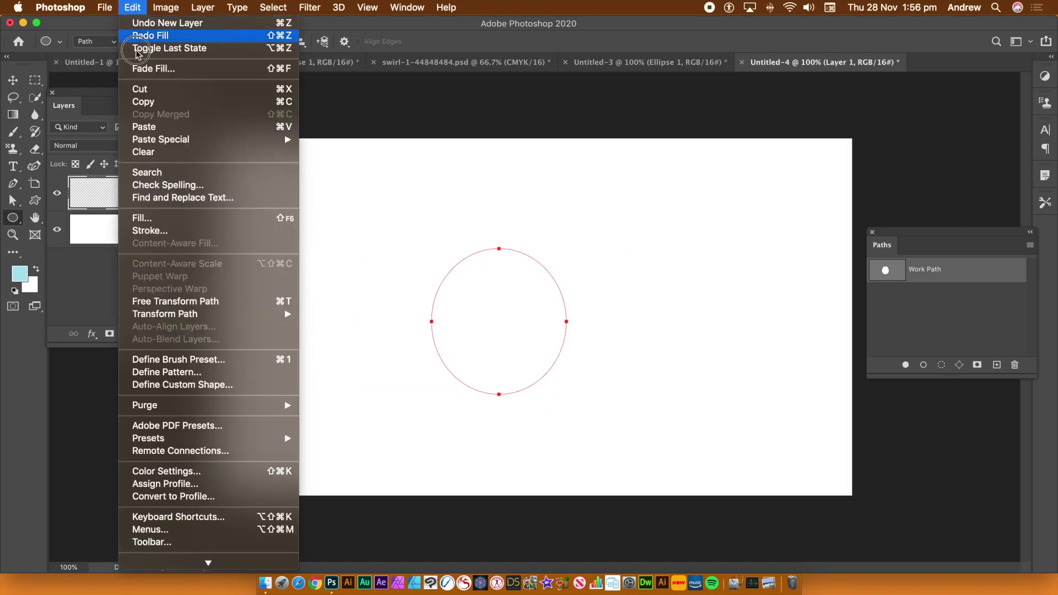
click(140, 218)
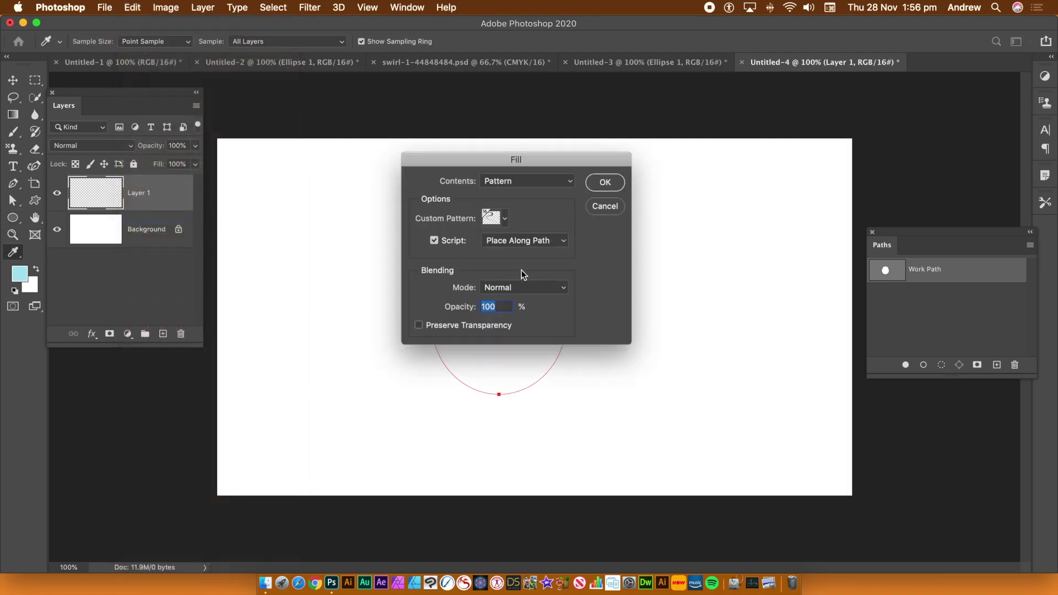
click(609, 182)
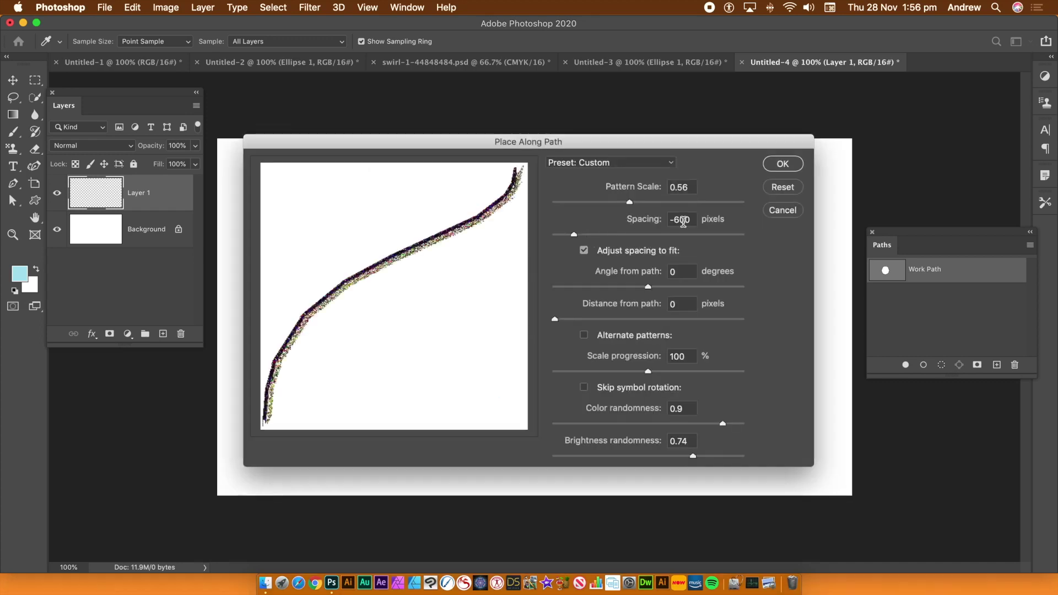
drag(691, 221, 676, 219)
text(50)
click(783, 164)
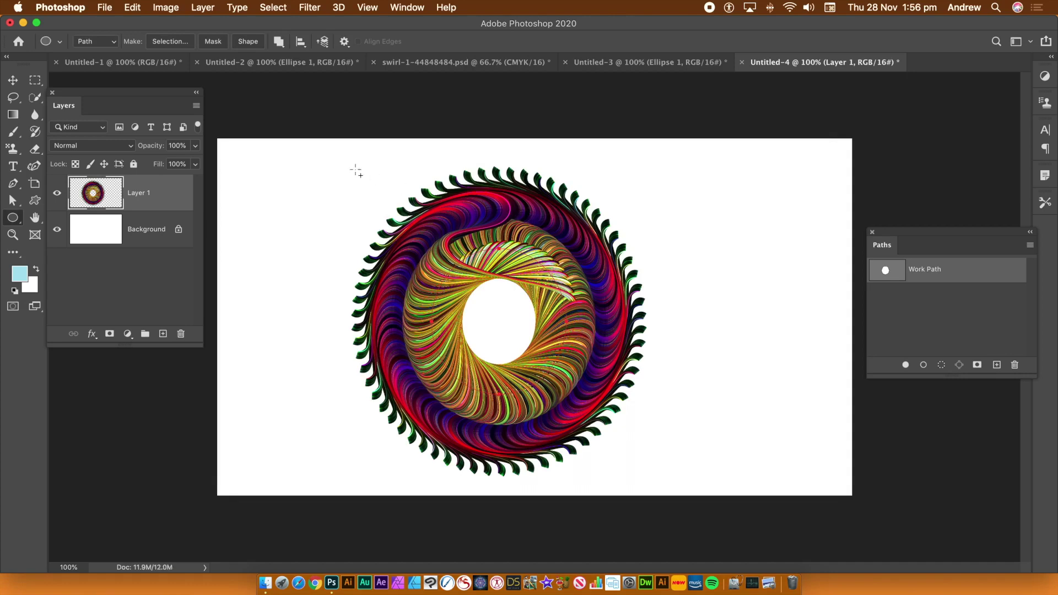
key(super+z)
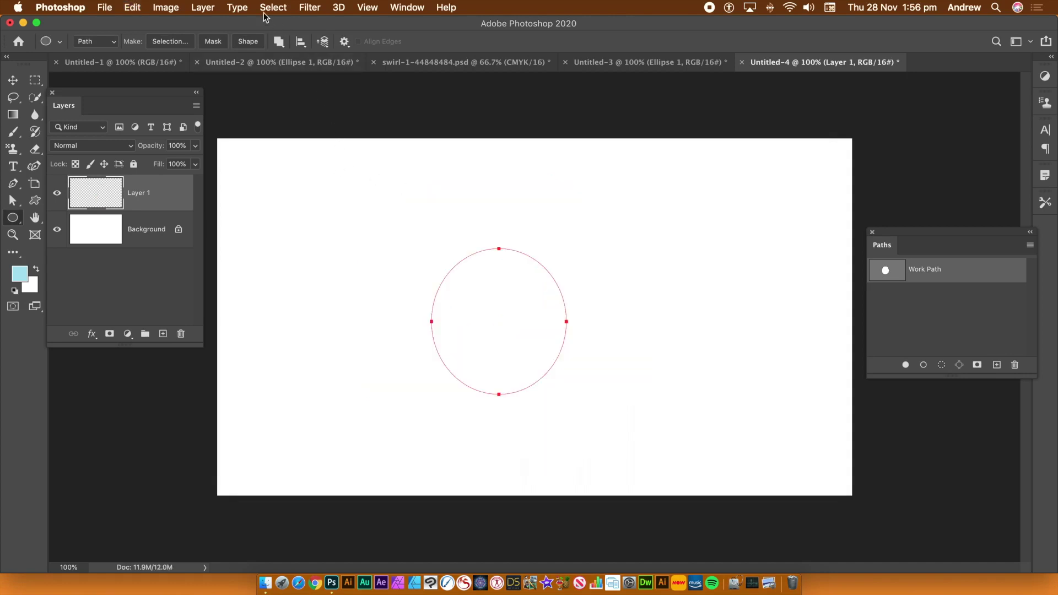
- Try the scripted swirl fill along the ellipse with the spacing set to -400 pixels, and undo the result
click(133, 7)
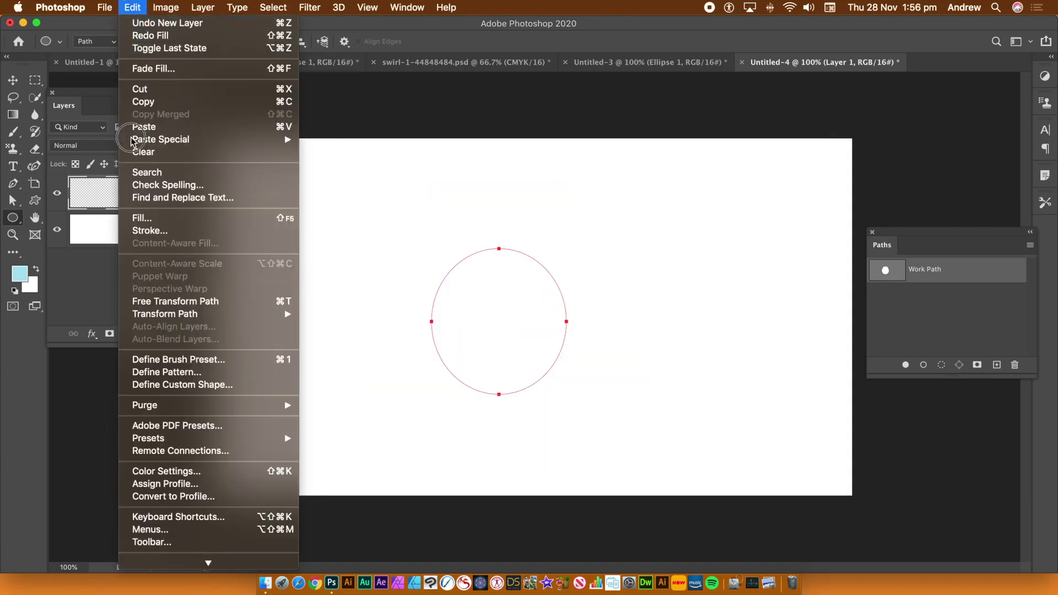
click(137, 224)
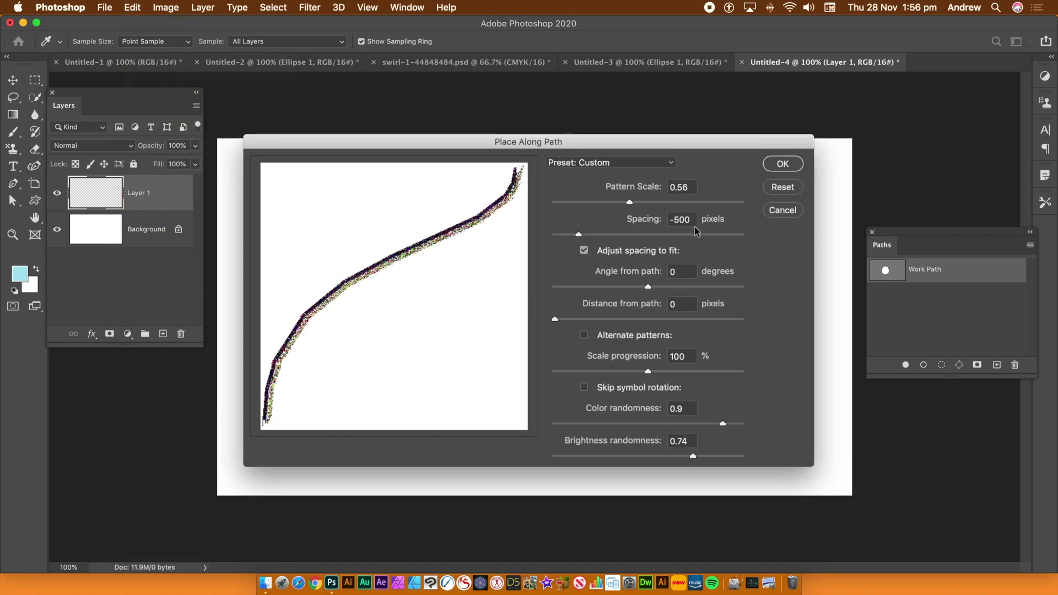
drag(693, 220, 673, 219)
text(40)
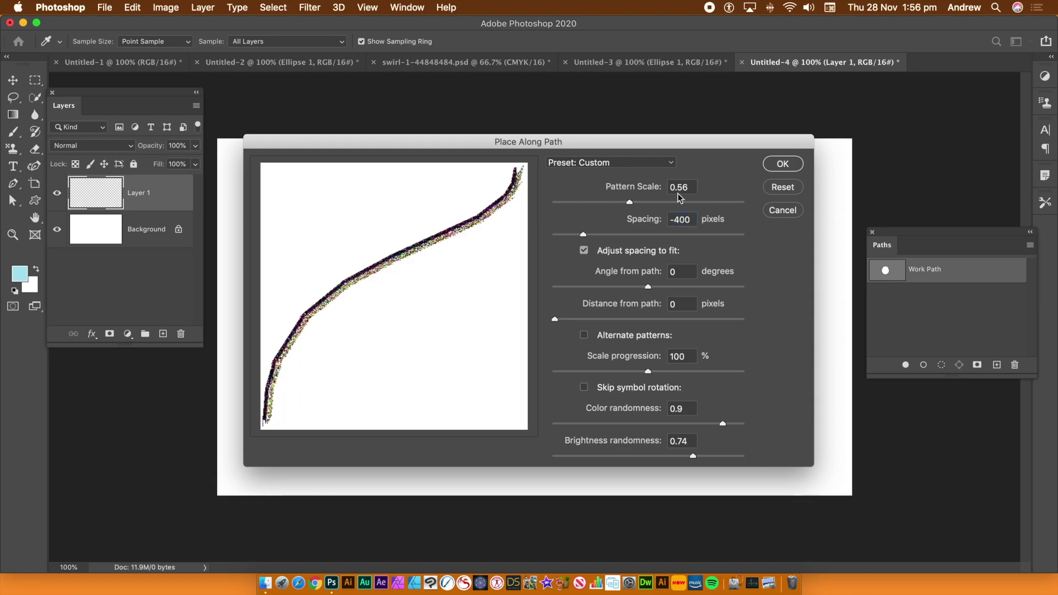
click(783, 163)
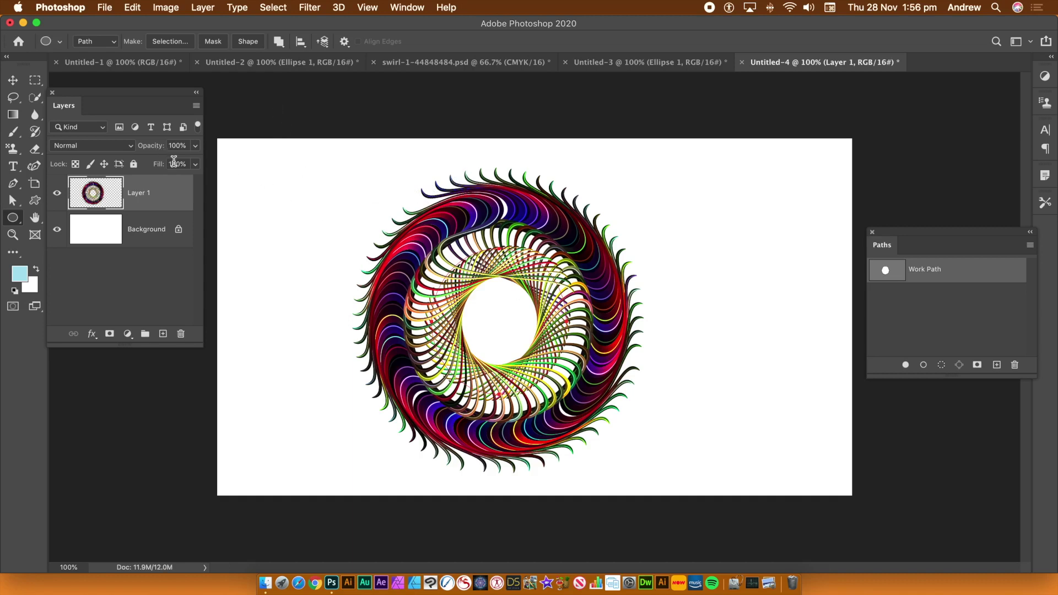
key(super+z)
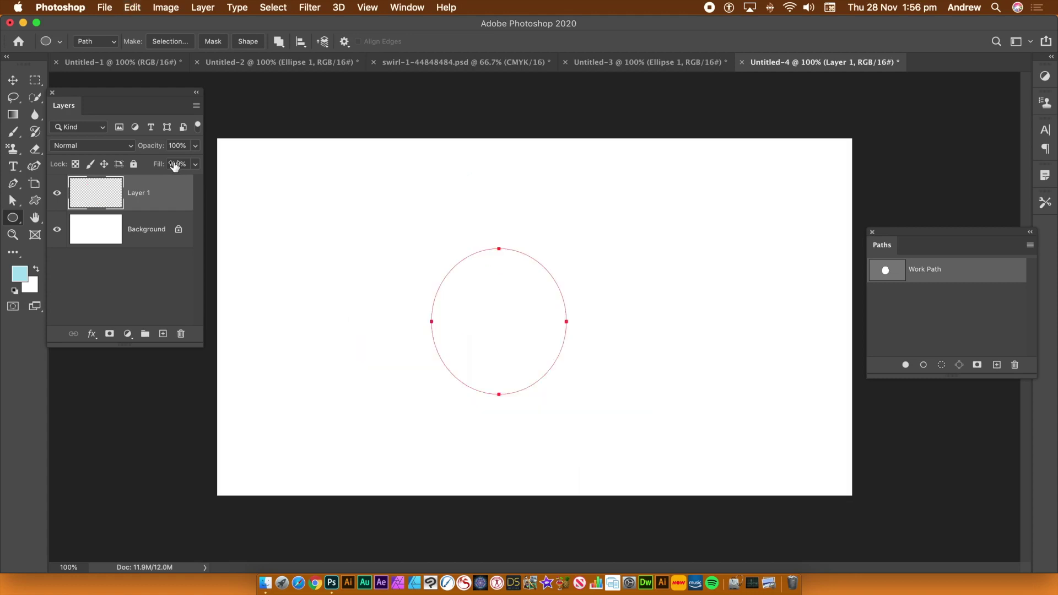
- Try the fill along the elliptical path with the pattern scale raised to 0.65, and undo it
click(130, 6)
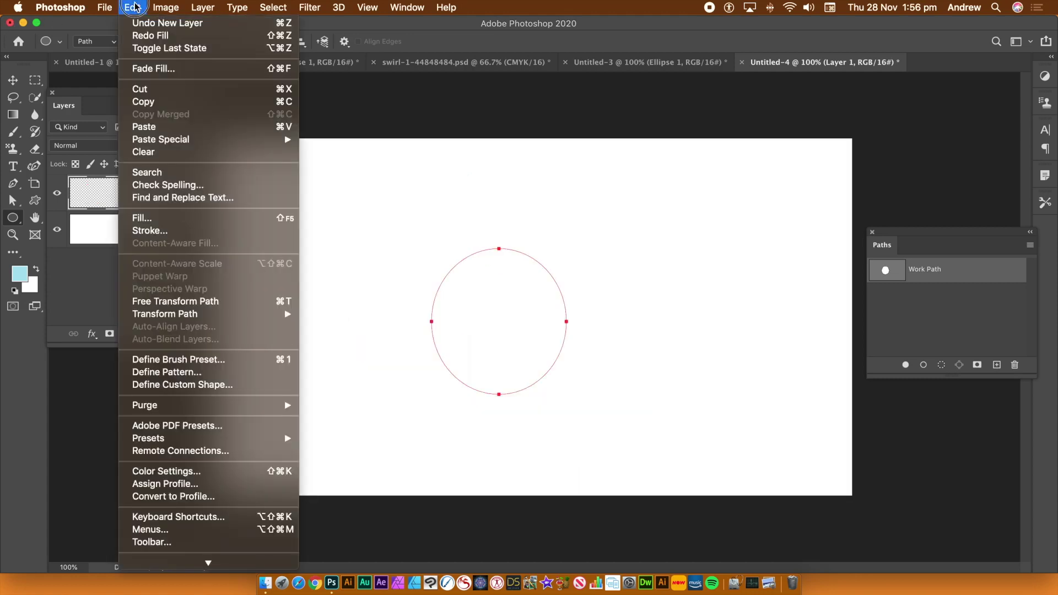
click(147, 222)
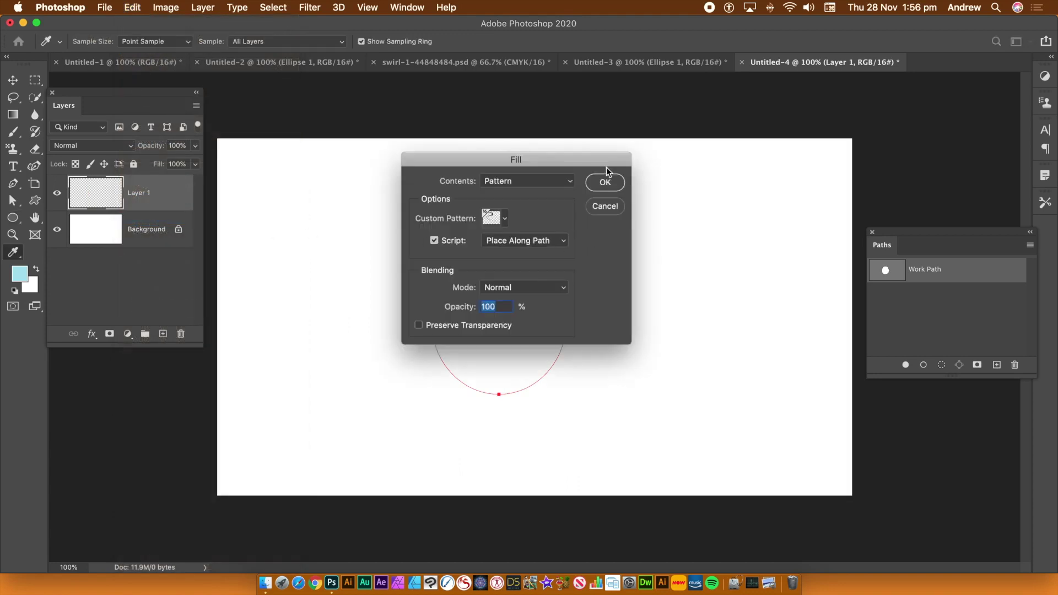
click(605, 183)
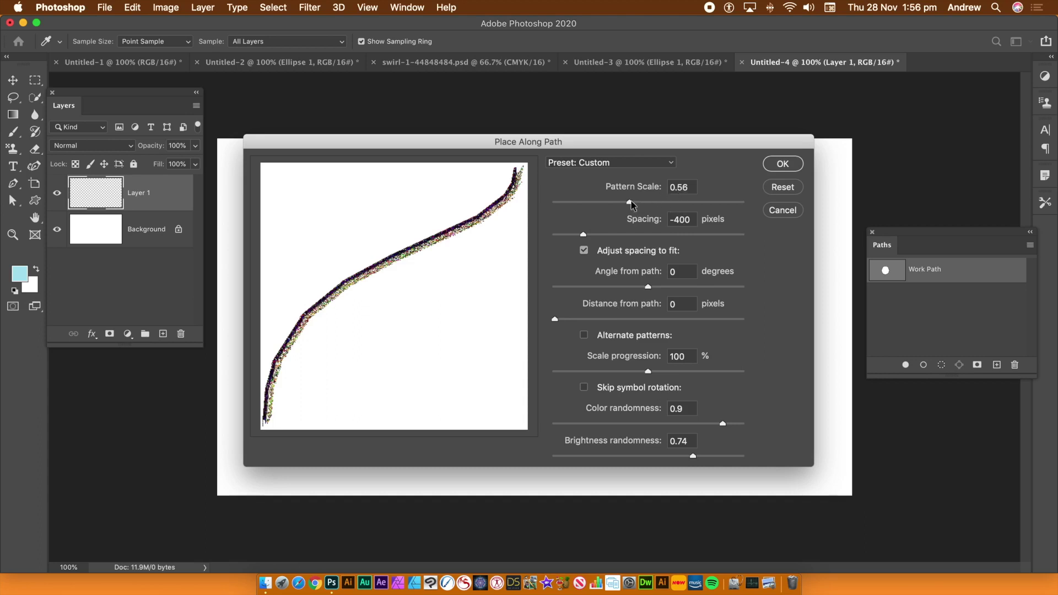
drag(632, 204, 644, 205)
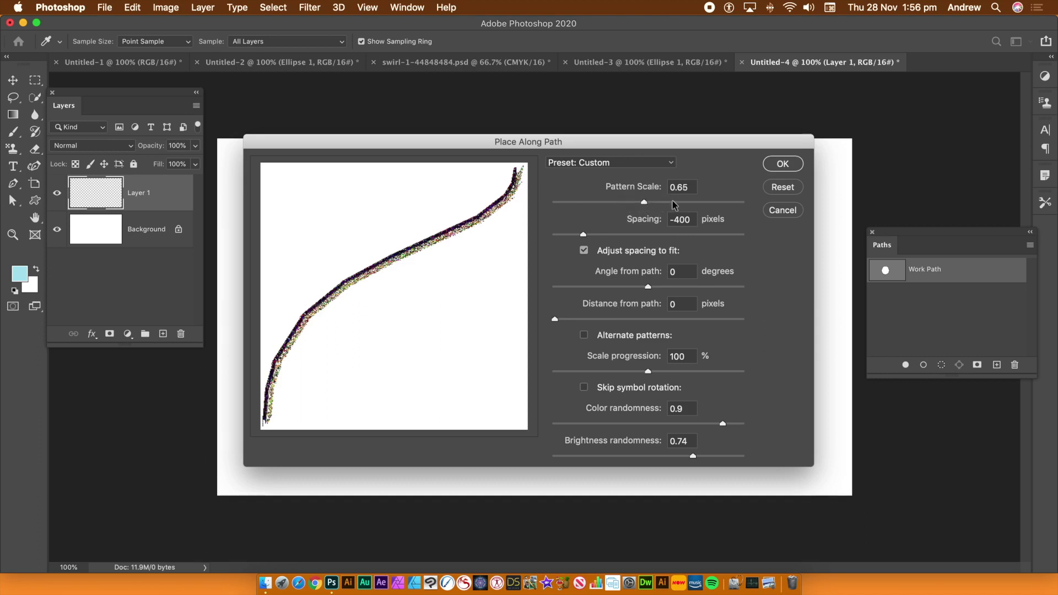
click(784, 164)
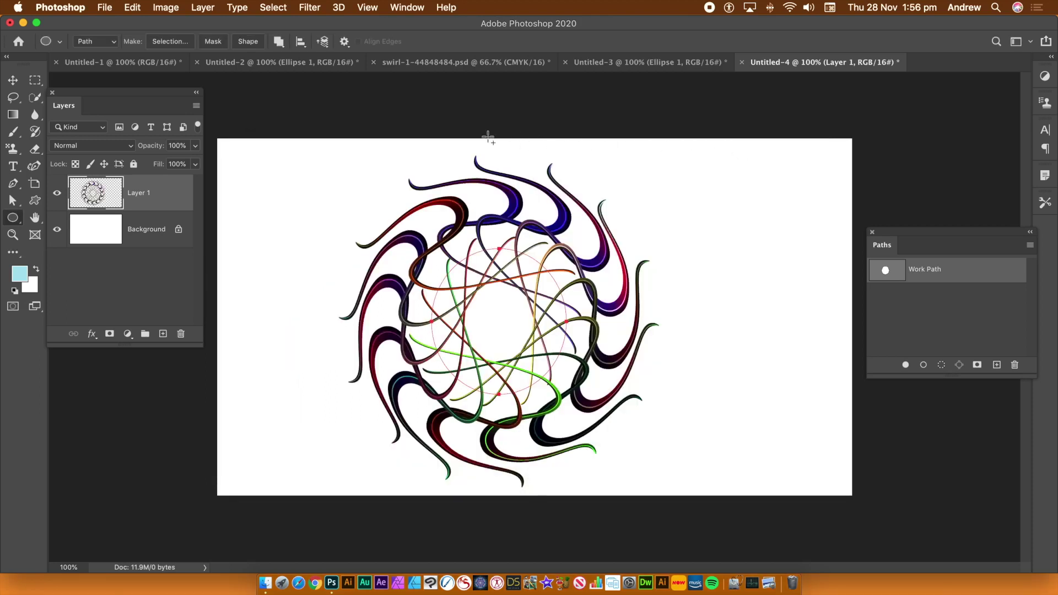
key(super+z)
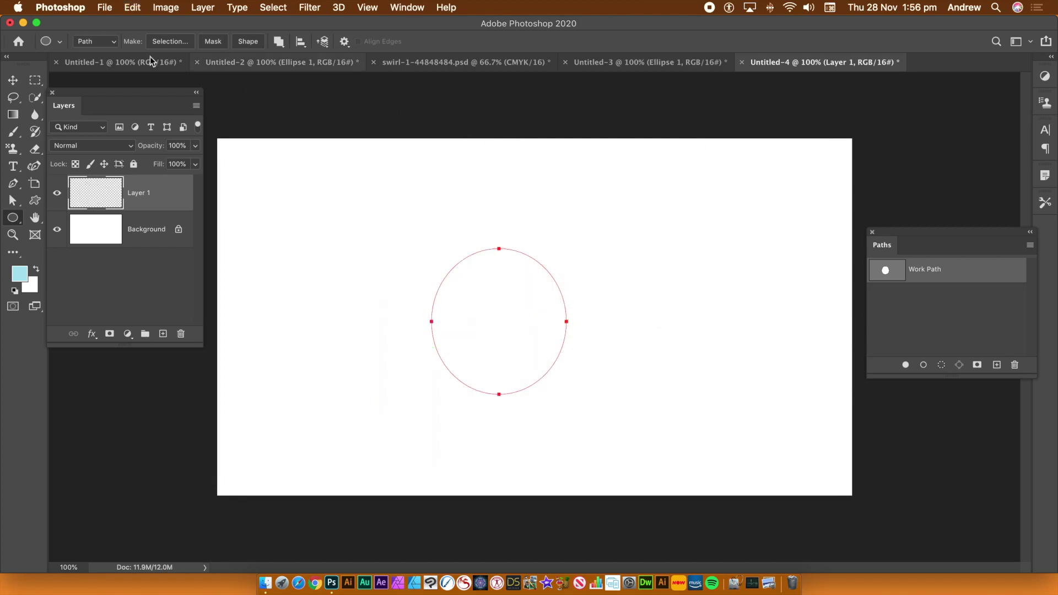
- Try the fill along the path with the pattern scale reduced to 0.44 and a more negative spacing, and undo it
click(139, 8)
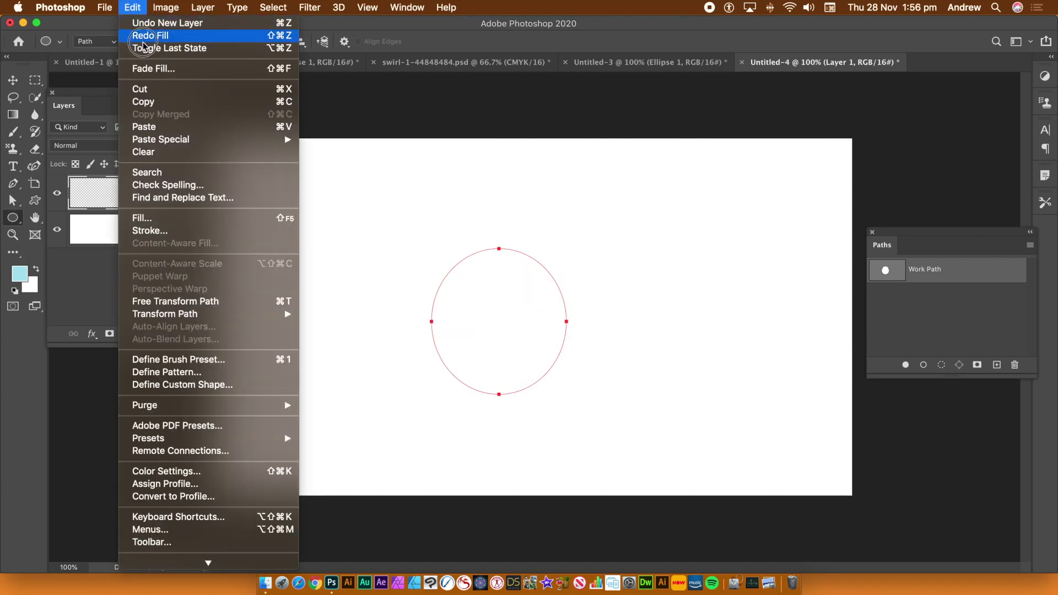
click(138, 218)
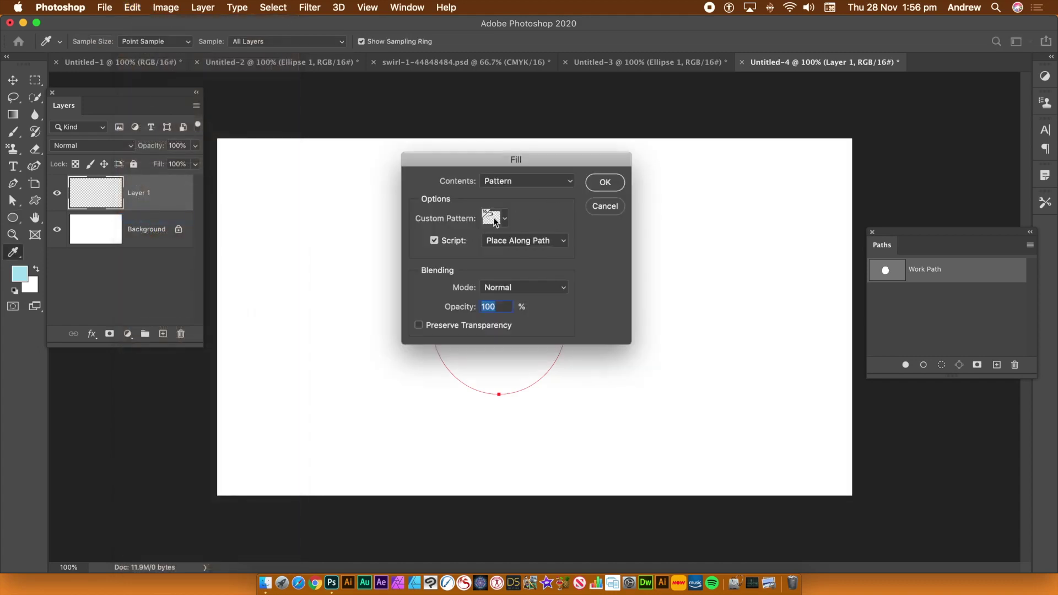
click(605, 183)
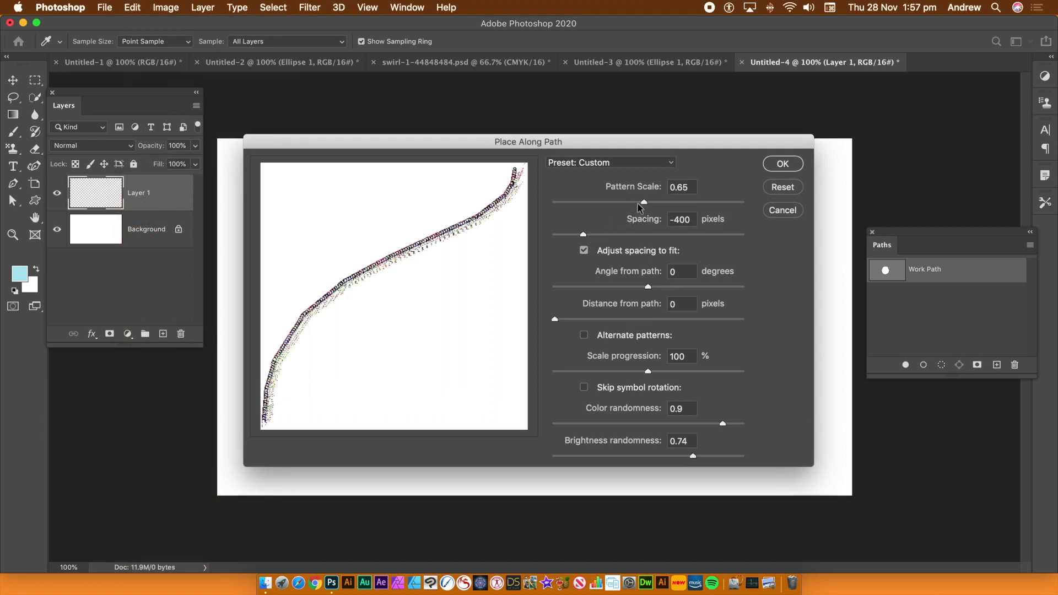
drag(636, 204, 610, 203)
click(681, 219)
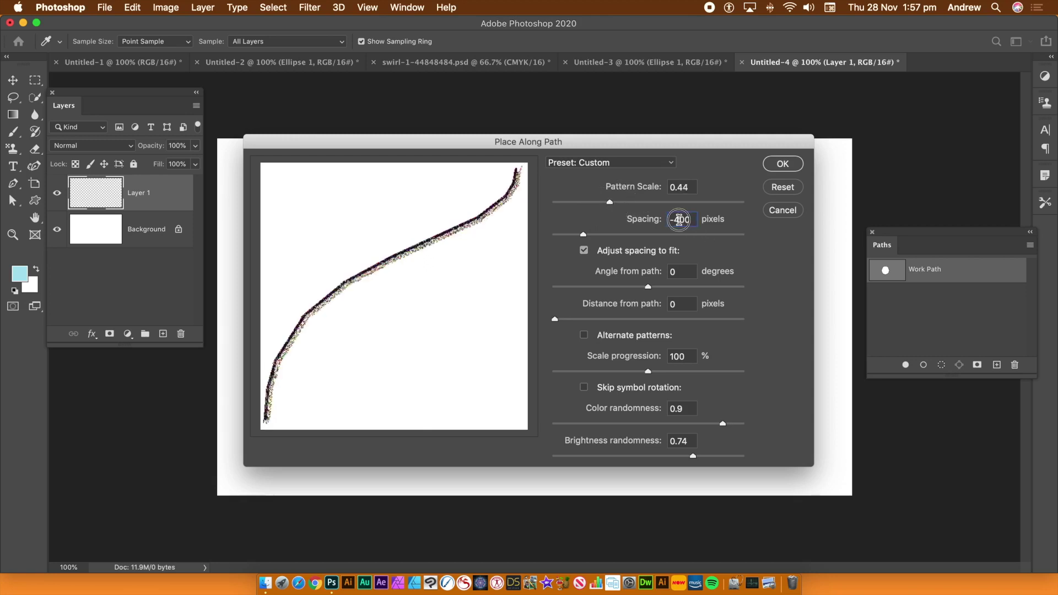
drag(684, 220, 679, 221)
text(5)
click(783, 164)
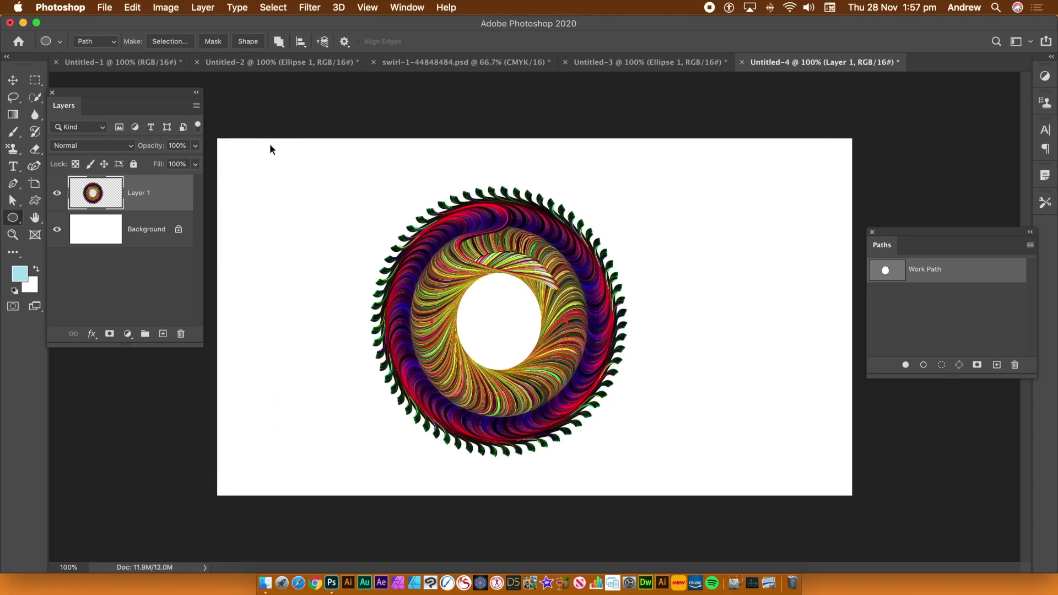
key(super+z)
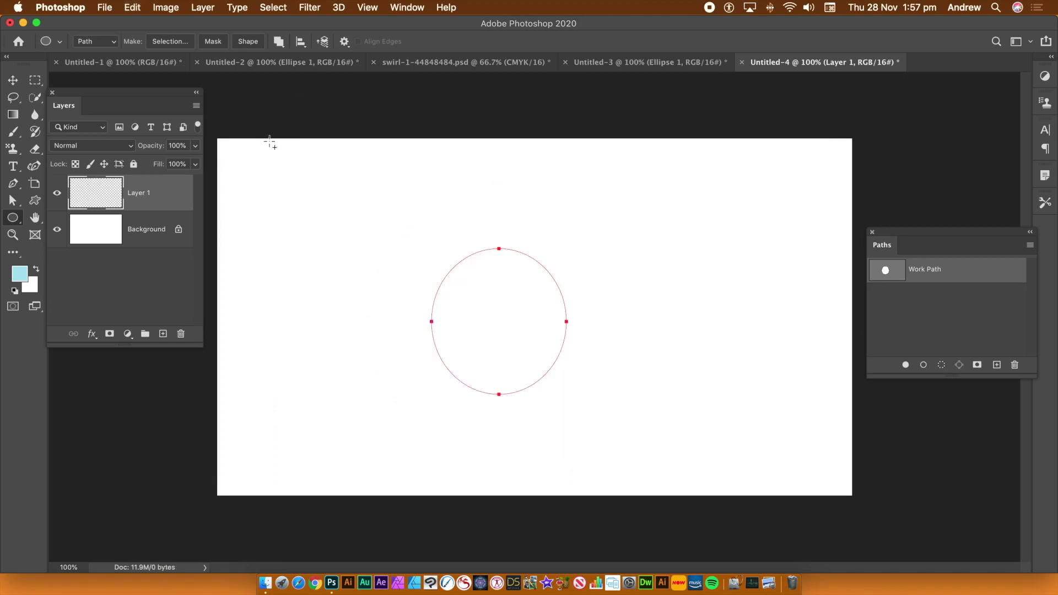
- Fill the layer with the swirl pattern placed along the elliptical path, using a pattern scale of 0.39 and -338 pixels spacing
click(133, 7)
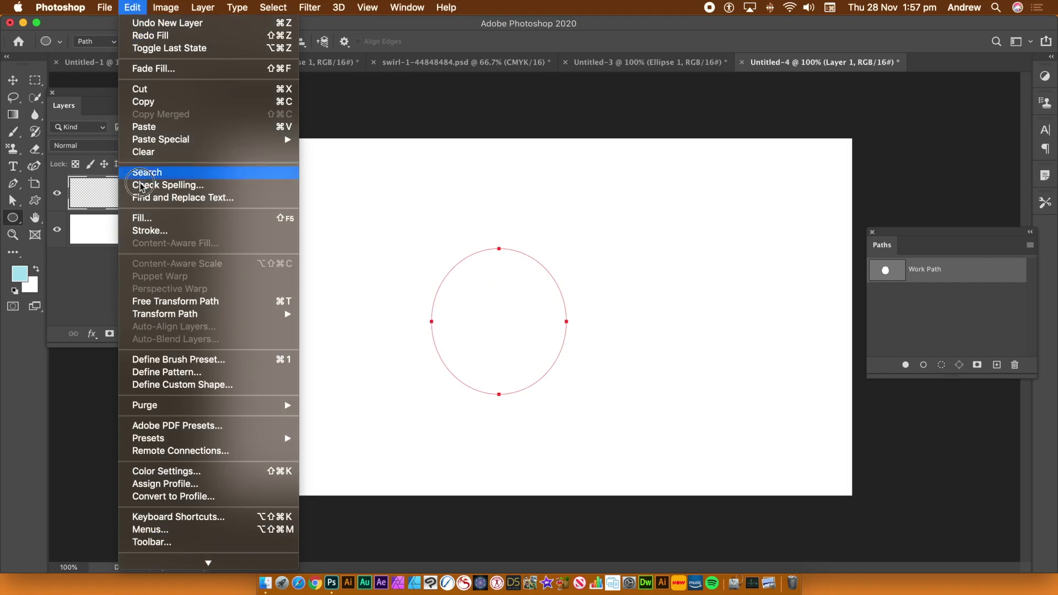
click(142, 219)
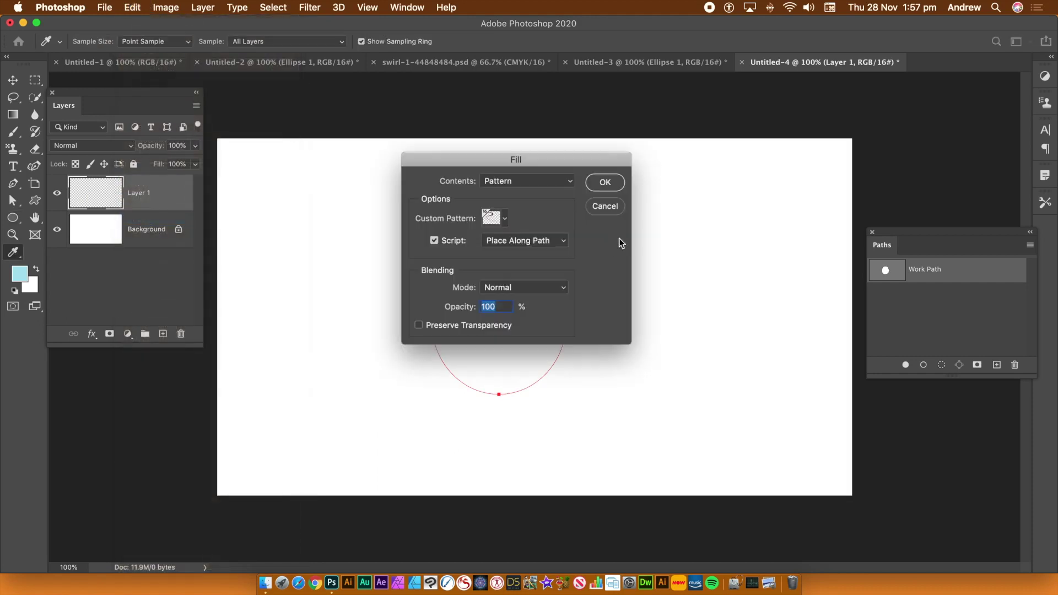
click(612, 186)
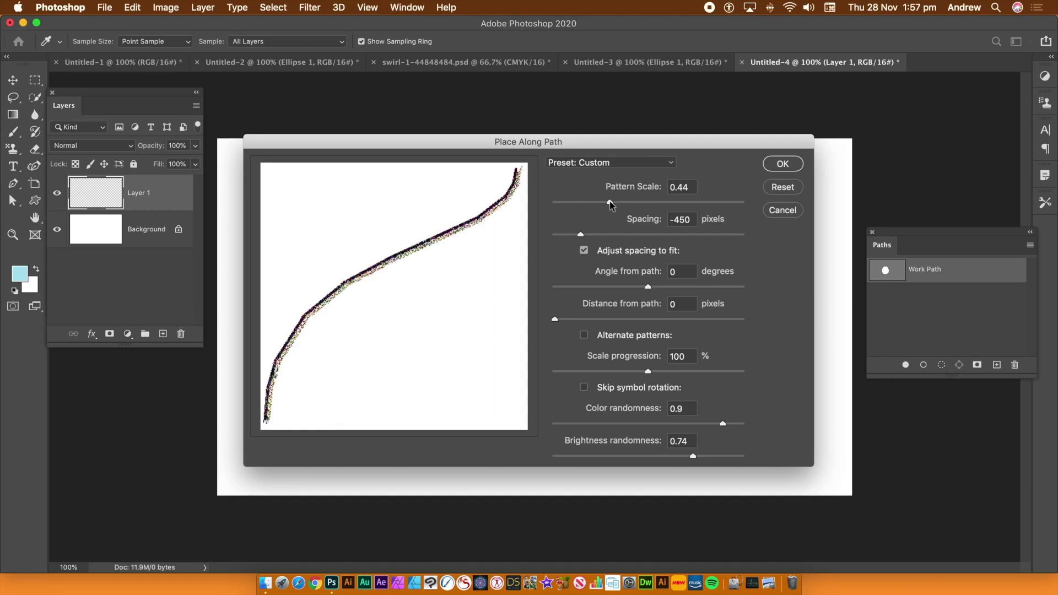
click(610, 204)
drag(610, 204, 586, 236)
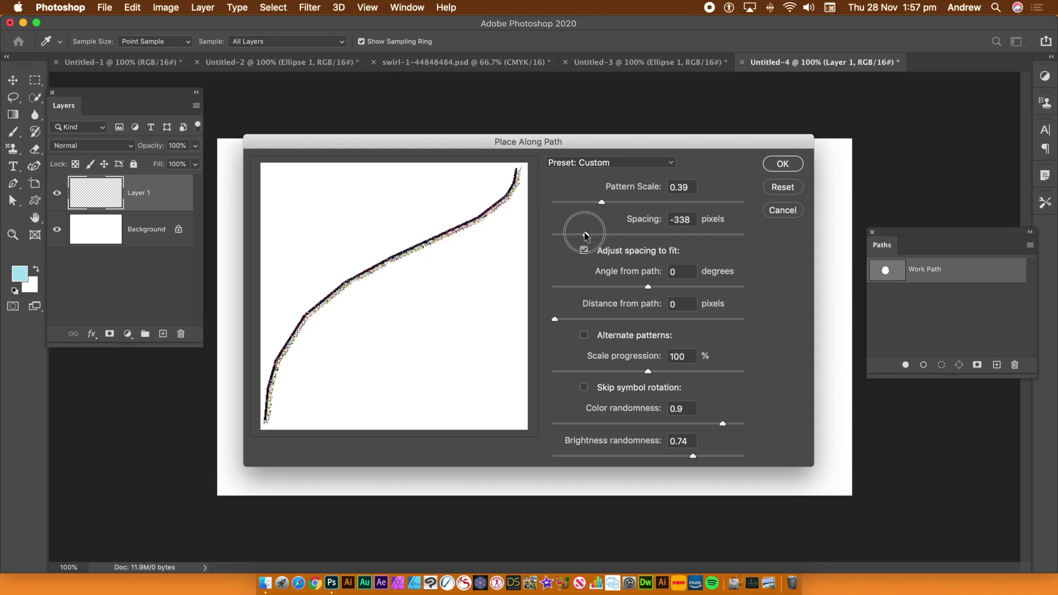
click(782, 164)
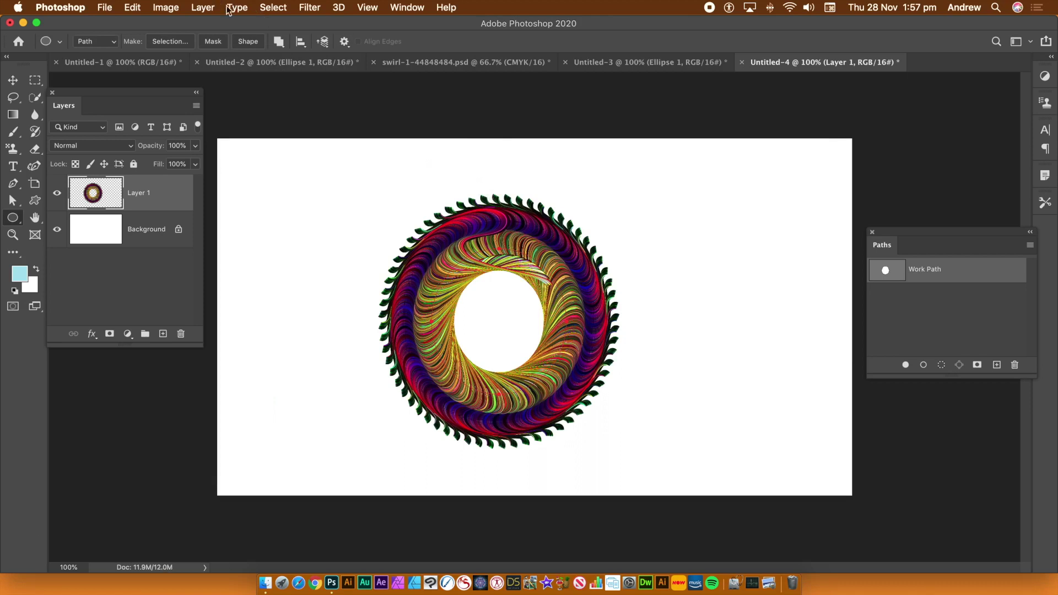
- Apply the Oil Paint filter to the ring with stylization 9.5, cleanliness 9.3, scale 4.4 and bristle detail 3.5, without lighting
click(312, 9)
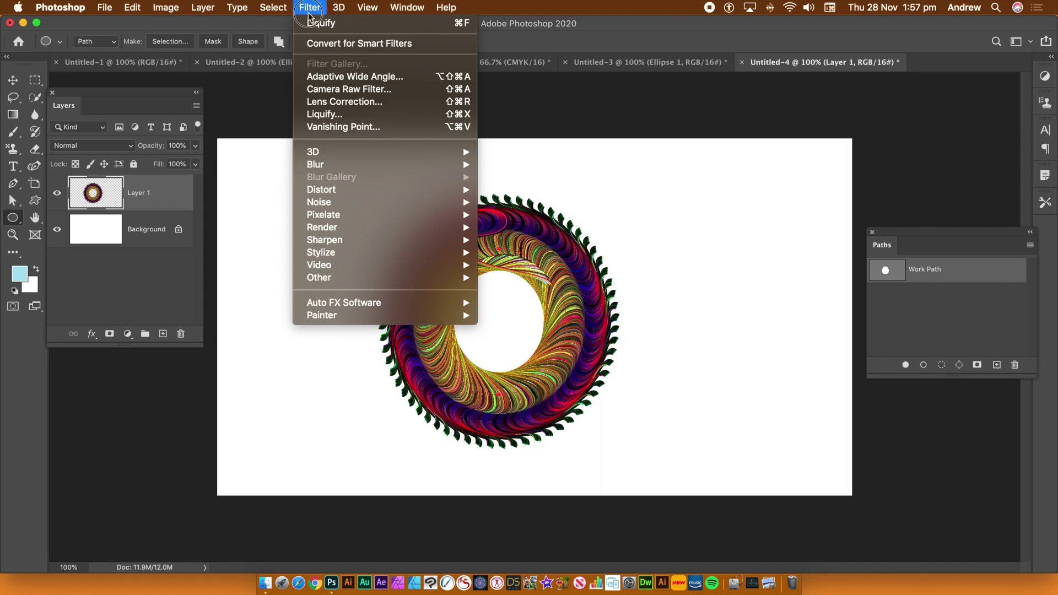
mouse_move(348, 259)
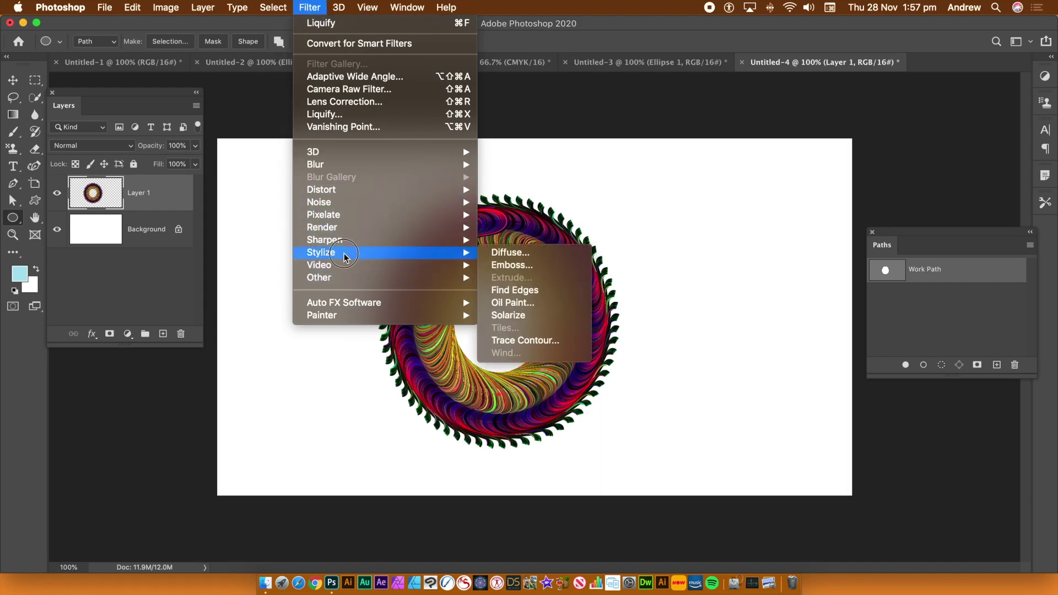
click(520, 303)
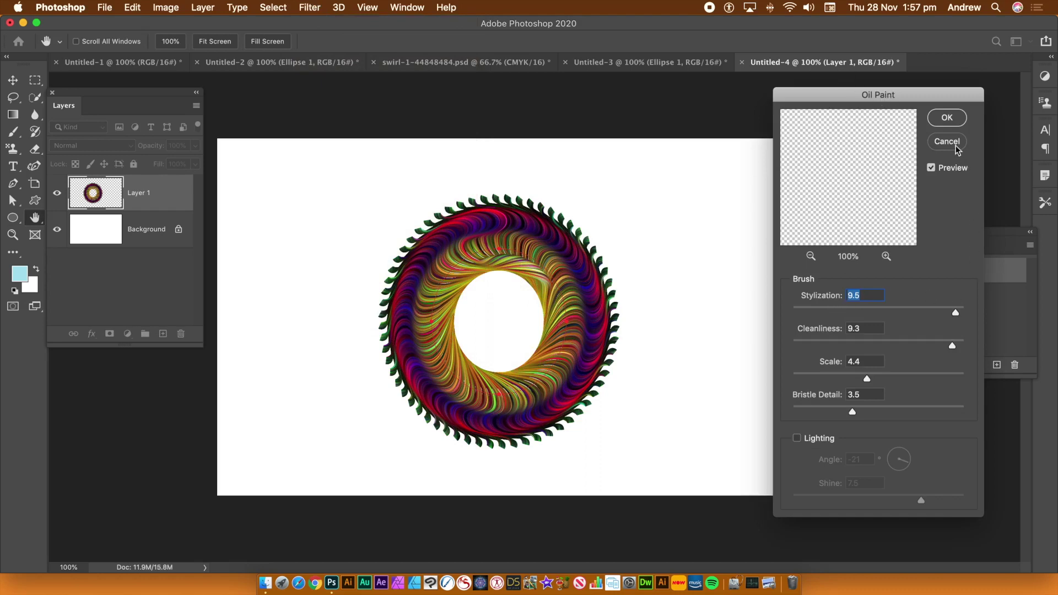
click(947, 118)
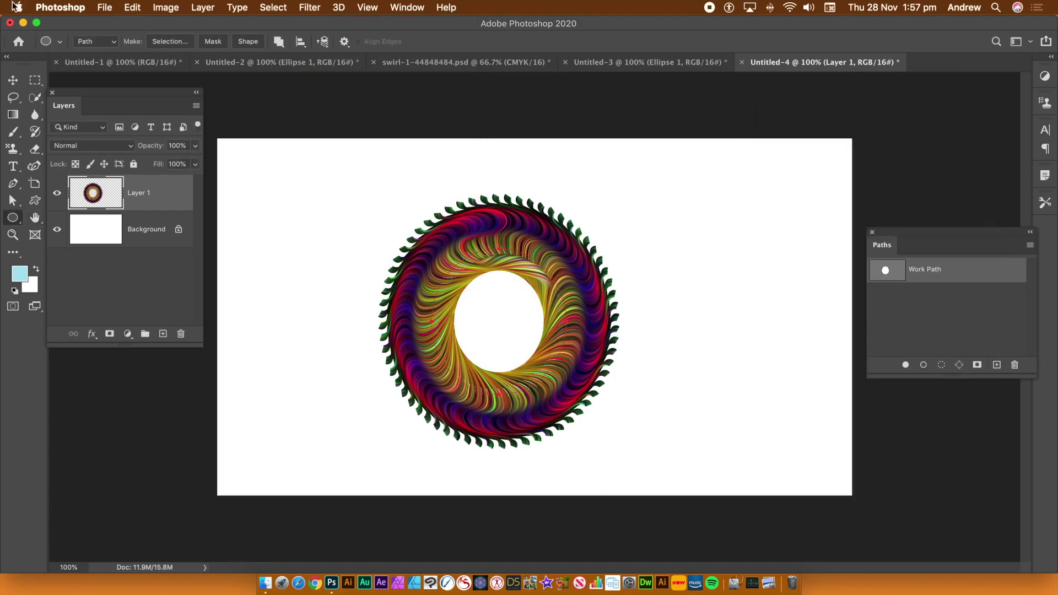
- Switch to the Move tool and delete the elliptical work path
click(15, 83)
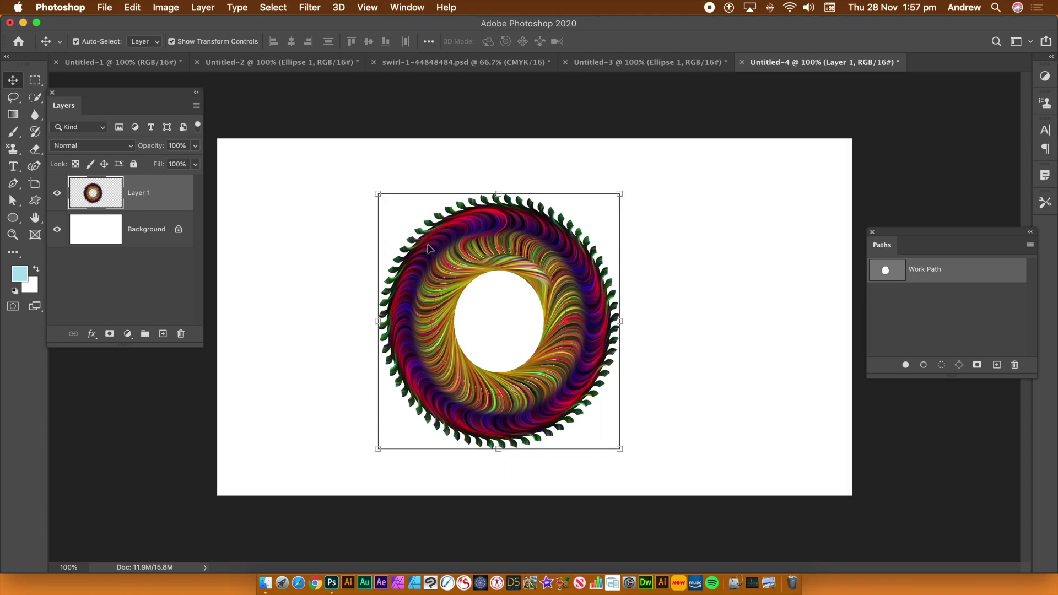
click(926, 272)
click(1015, 365)
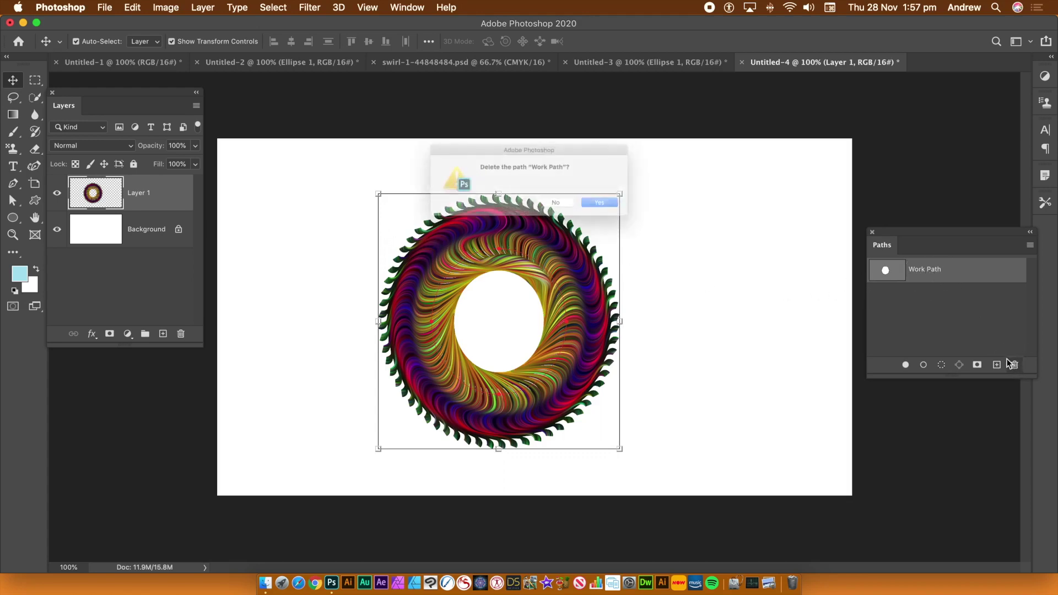
click(629, 213)
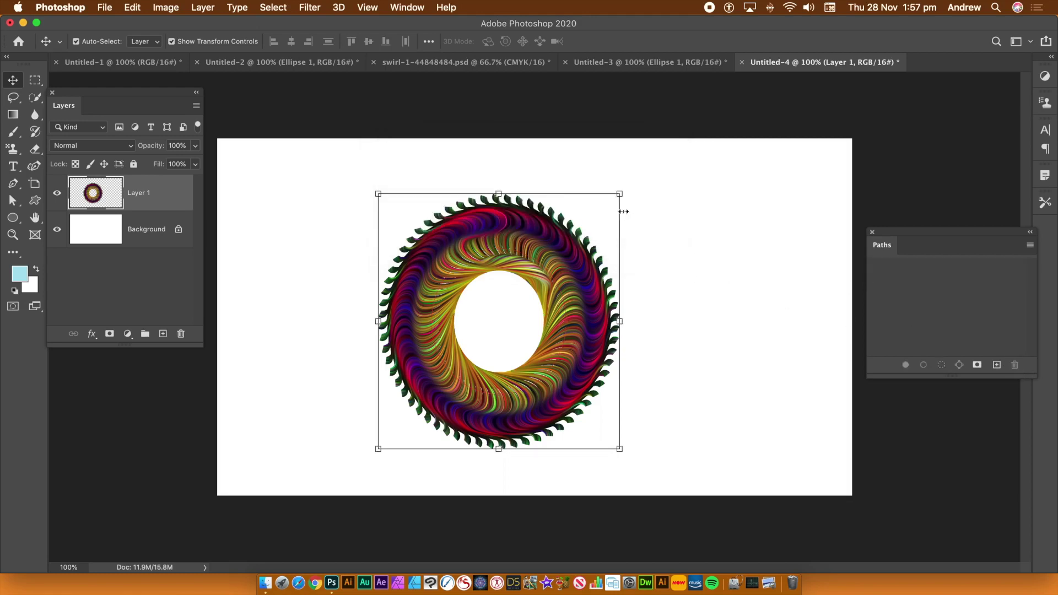
- Duplicate the ring, scale the copy down proportionally and centre it inside the original ring
mouse_move(473, 257)
mouse_down()
mouse_move(529, 299)
mouse_move(490, 259)
mouse_up()
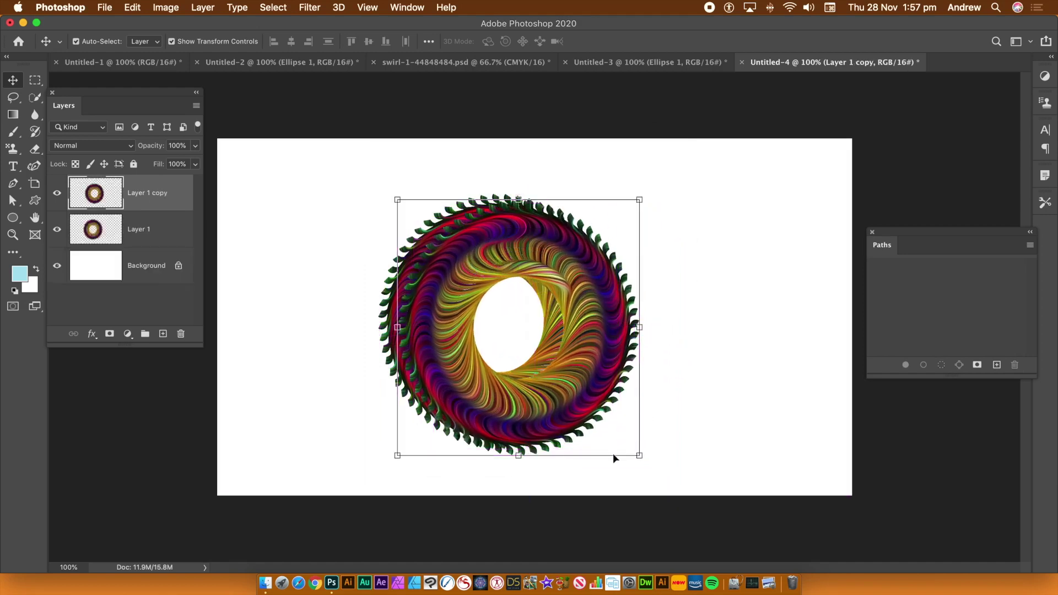
drag(641, 455, 589, 399)
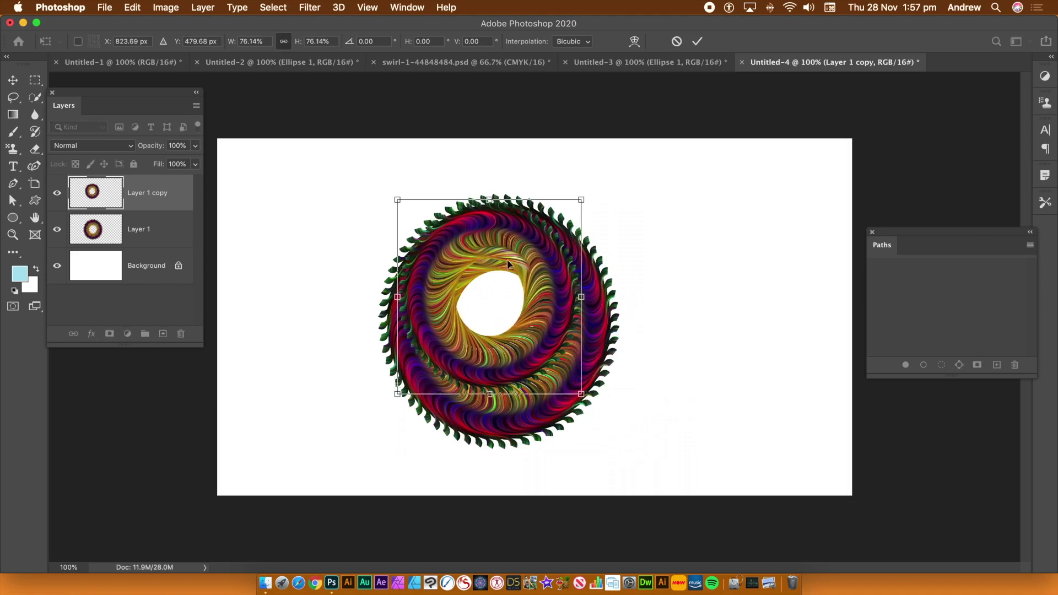
drag(516, 251, 524, 278)
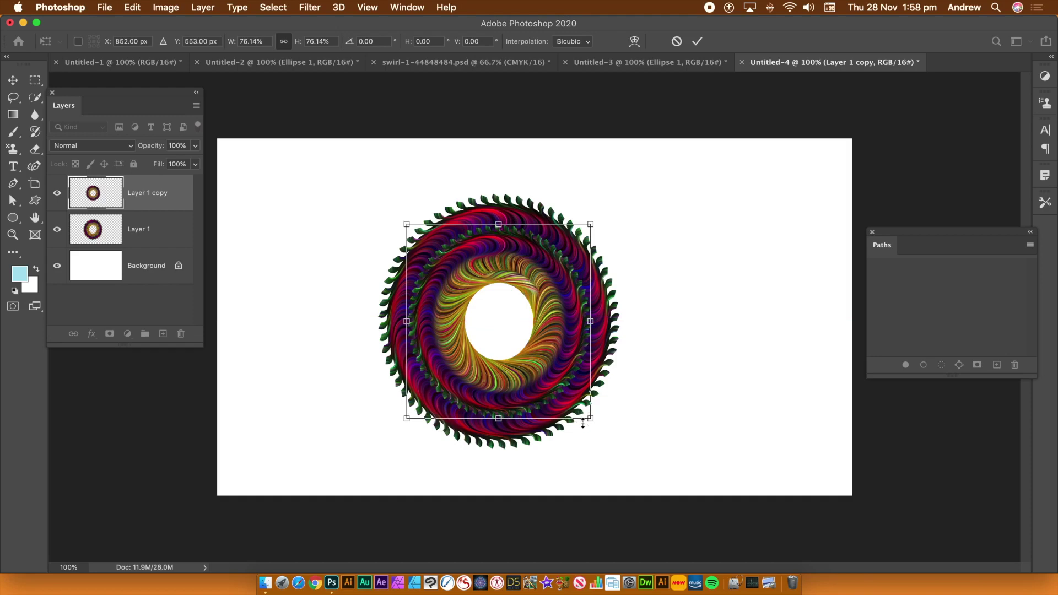
drag(591, 419, 560, 385)
drag(525, 327, 537, 342)
key(Return)
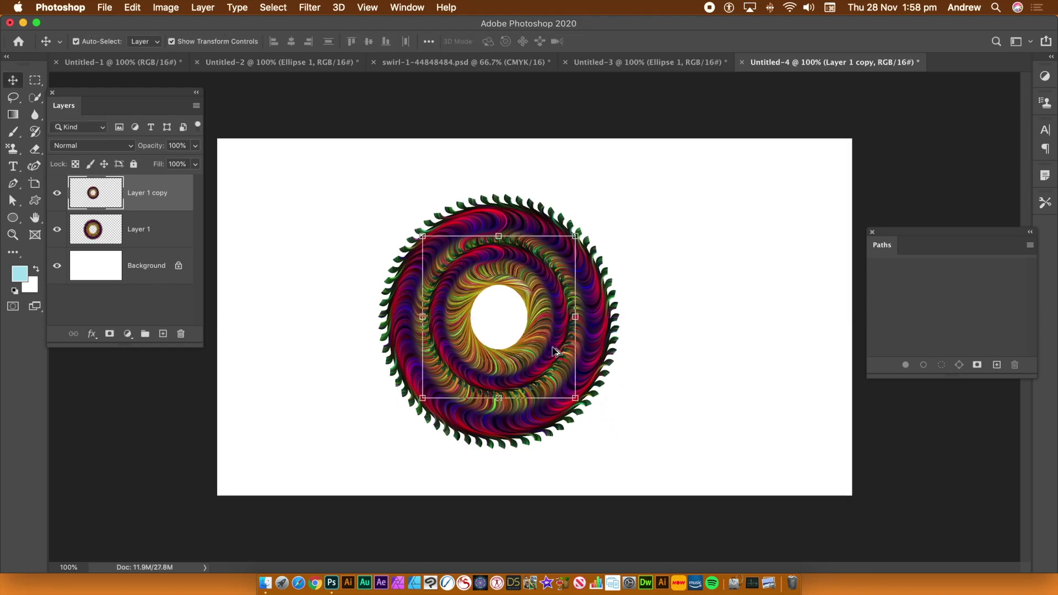
- Duplicate the inner ring, scale the copy to about 52.5% and centre it inside the other two rings
drag(549, 350, 570, 408)
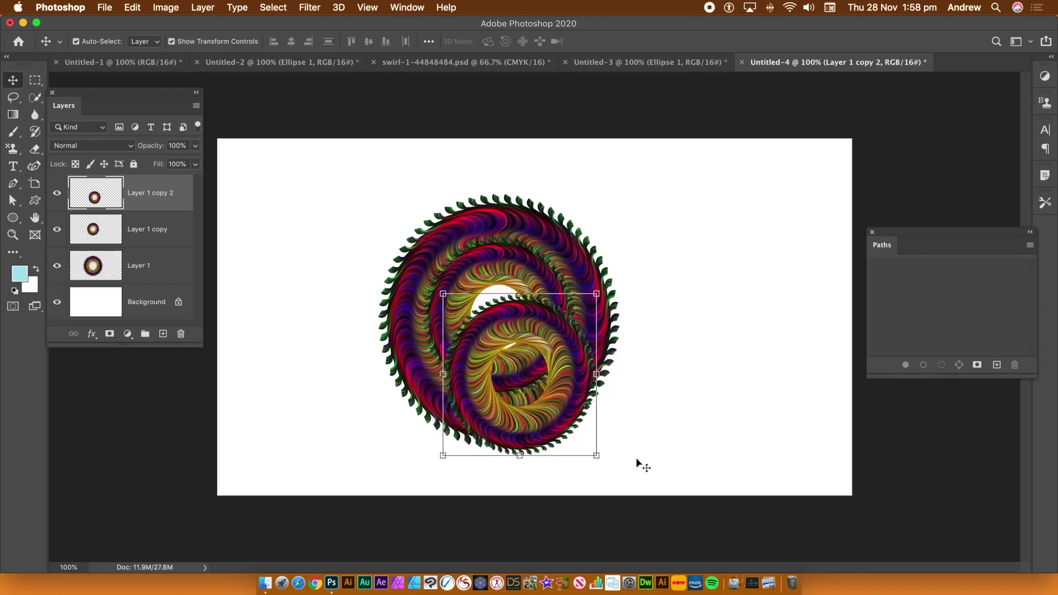
drag(595, 455, 526, 324)
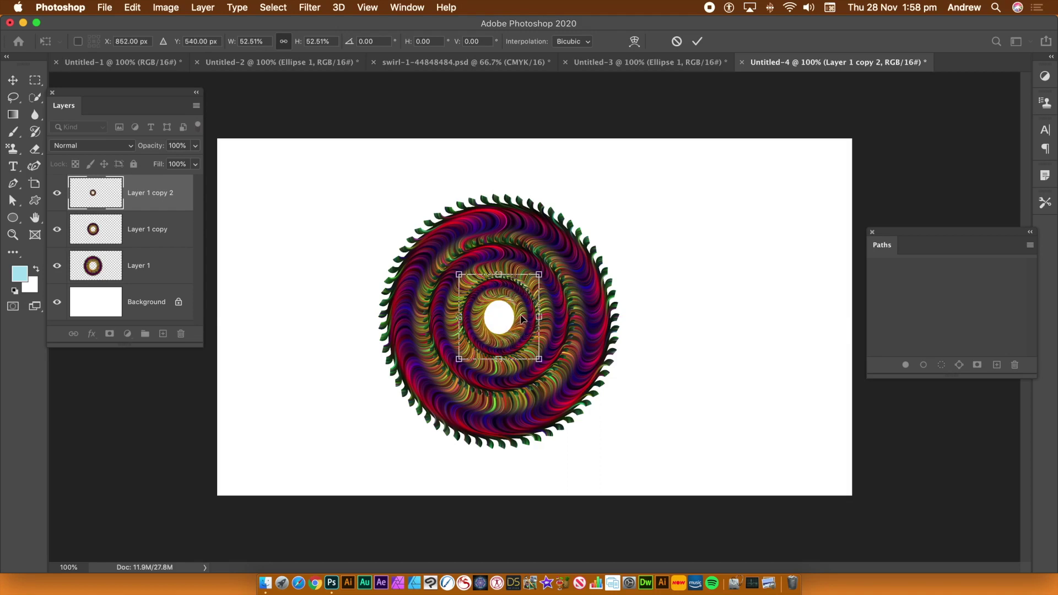
key(Return)
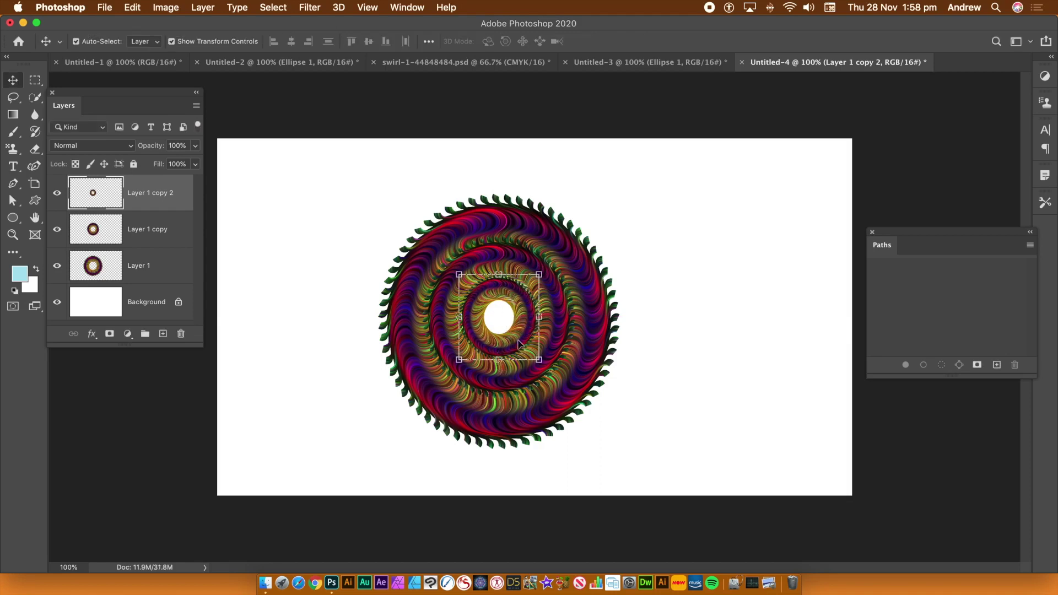
- Duplicate the smallest ring, scale the copy to about 48%, centre it in the remaining hole and deselect it
alt+drag(526, 353, 512, 308)
double_click(511, 305)
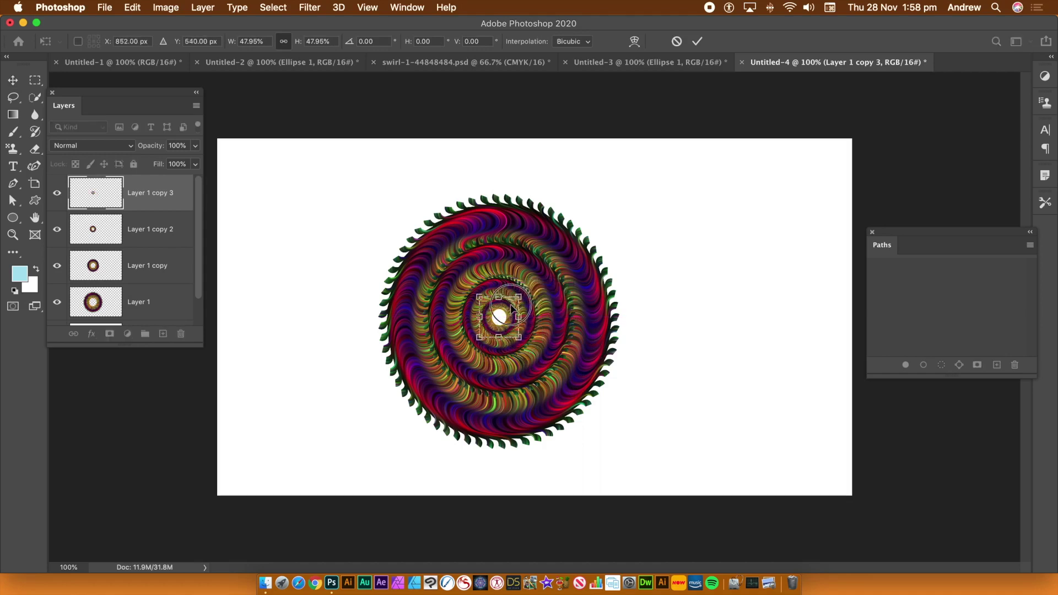
click(674, 304)
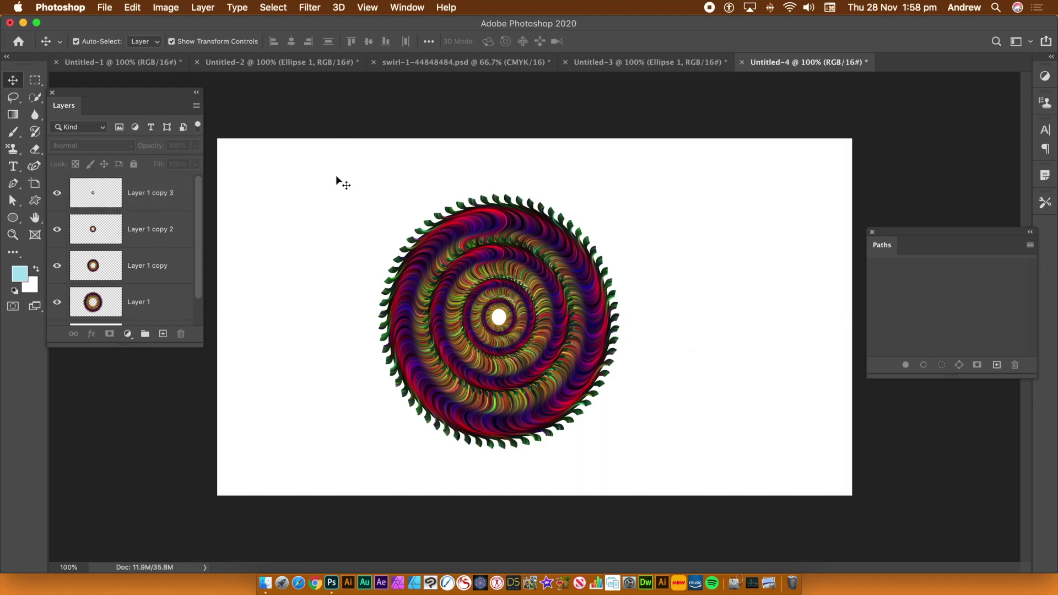
- Select all four concentric ring layers and convert them into a single smart object
drag(331, 164, 685, 460)
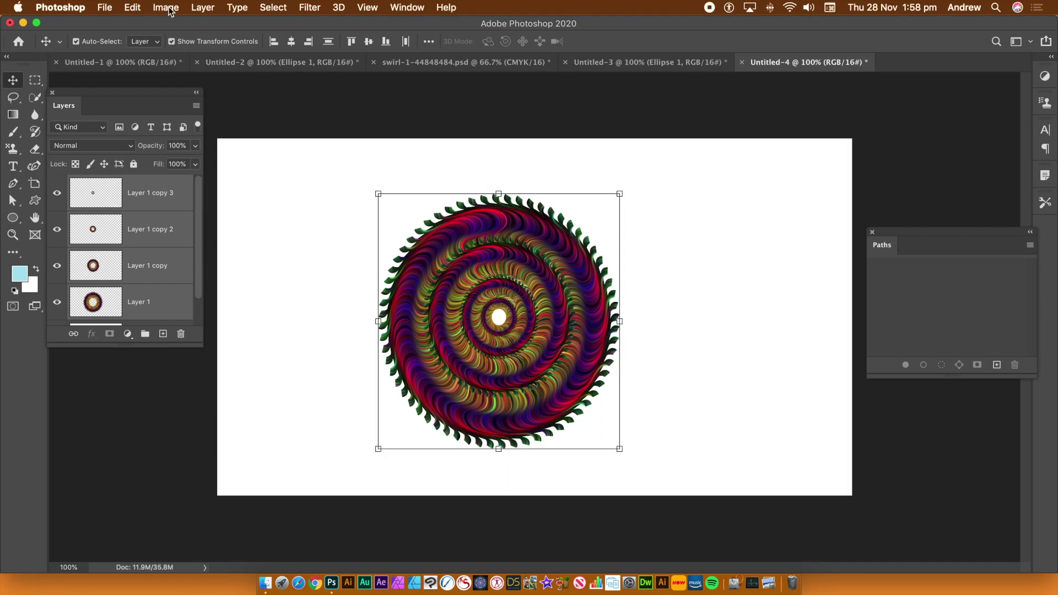
click(201, 8)
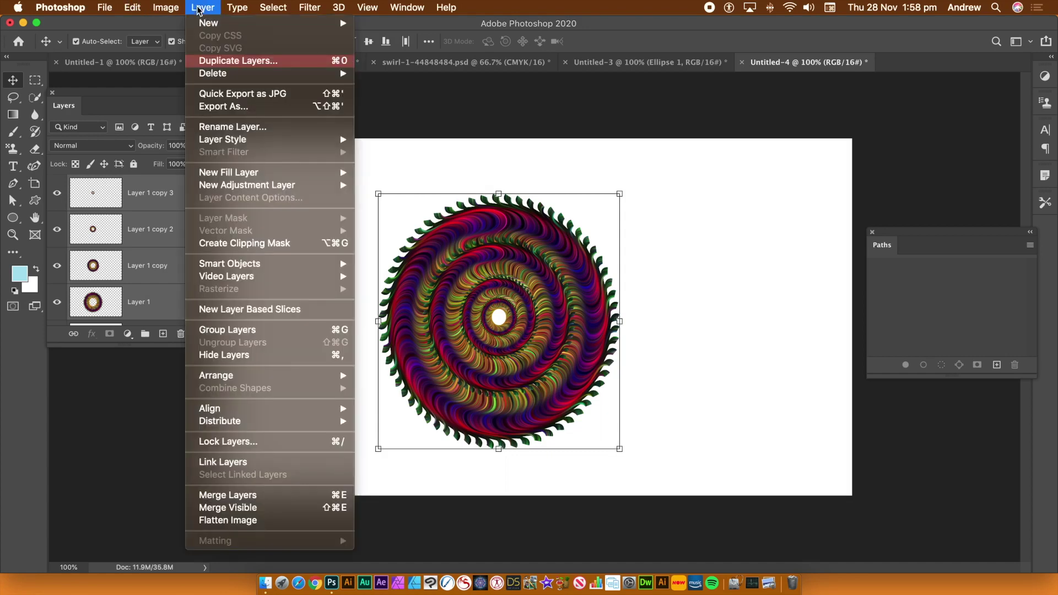
mouse_move(247, 269)
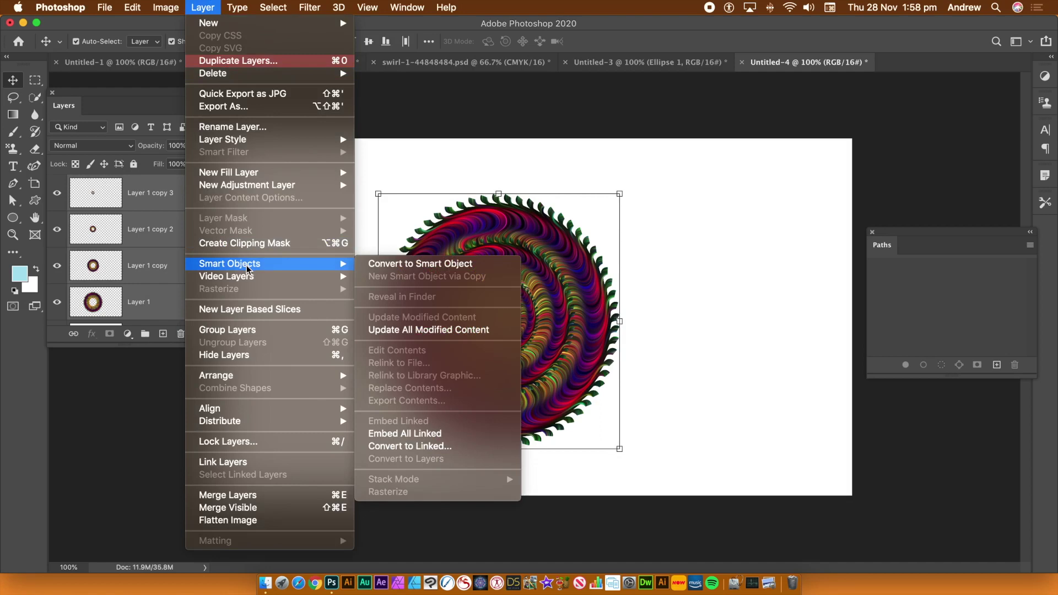
click(416, 263)
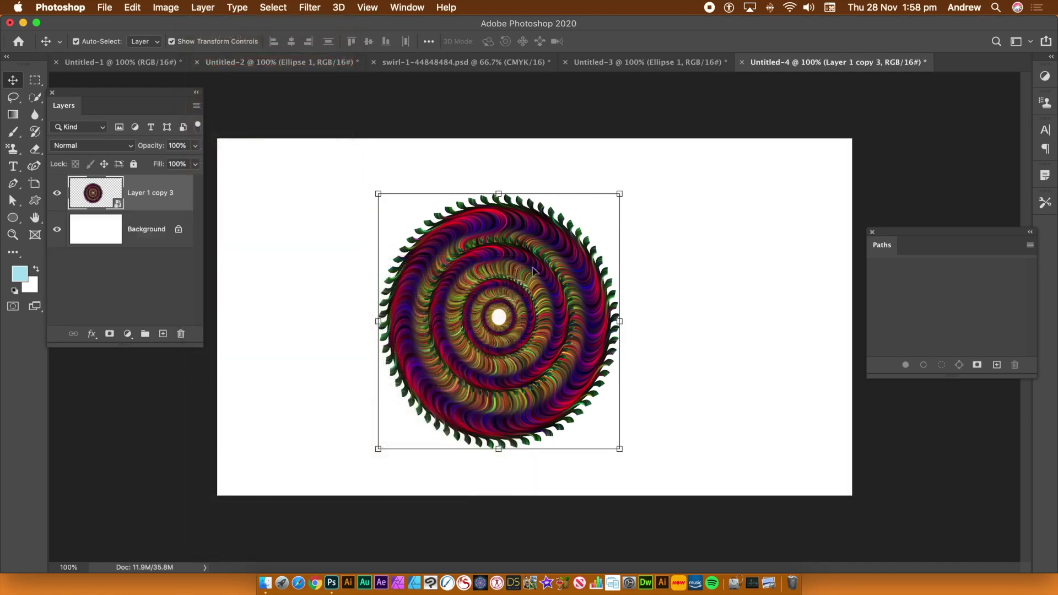
- Place overlapping duplicates of the ring smart object across the whole canvas until the white background is covered
drag(526, 265, 322, 156)
drag(328, 207, 469, 311)
drag(480, 265, 628, 110)
drag(623, 214, 582, 413)
drag(541, 314, 479, 213)
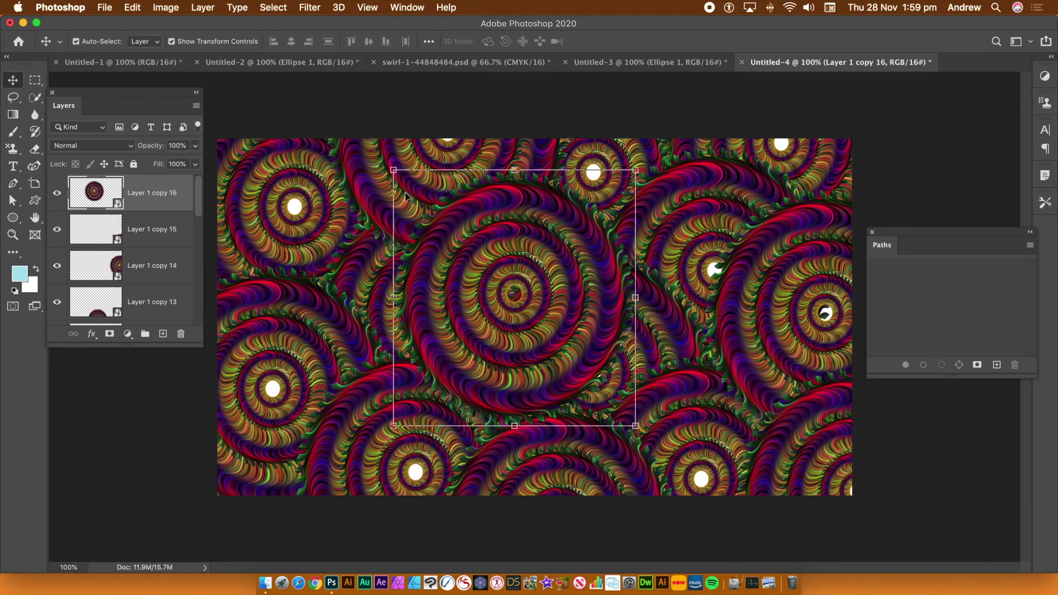
- Scale down the topmost ring copy in the middle of the canvas and move it toward the upper-left area of the artwork
click(394, 171)
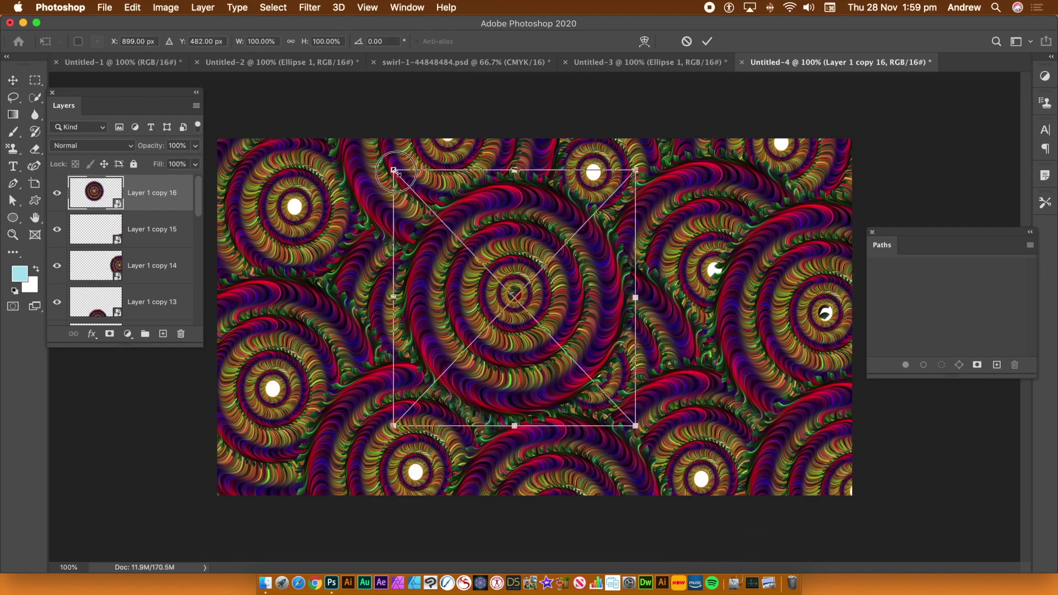
drag(393, 168, 485, 283)
drag(542, 305, 340, 234)
key(Return)
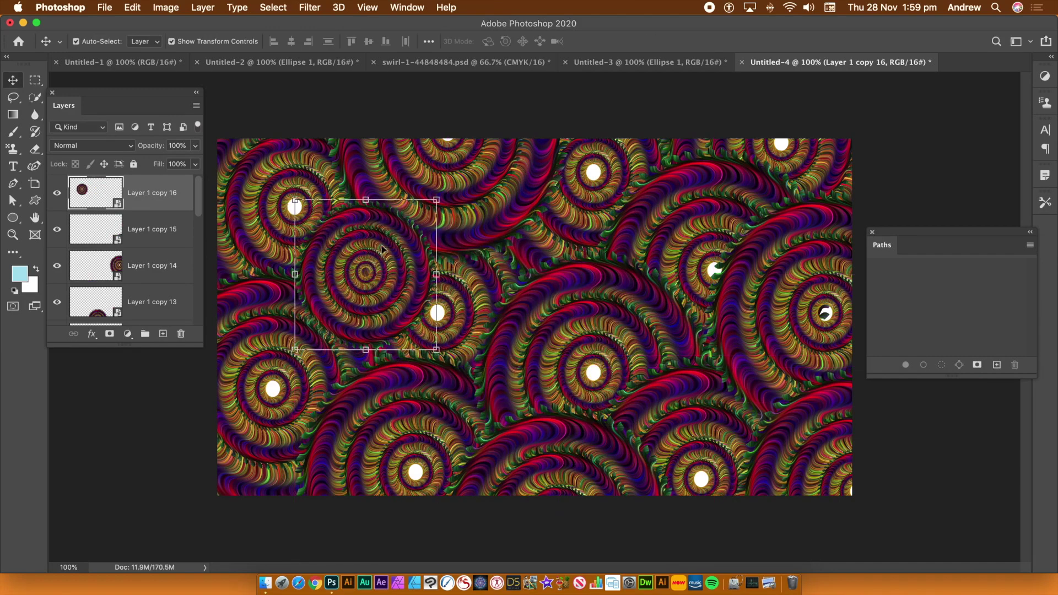
- Place three duplicates of the small ring around the left and centre of the artwork, and clear the layer selection
drag(348, 263, 337, 367)
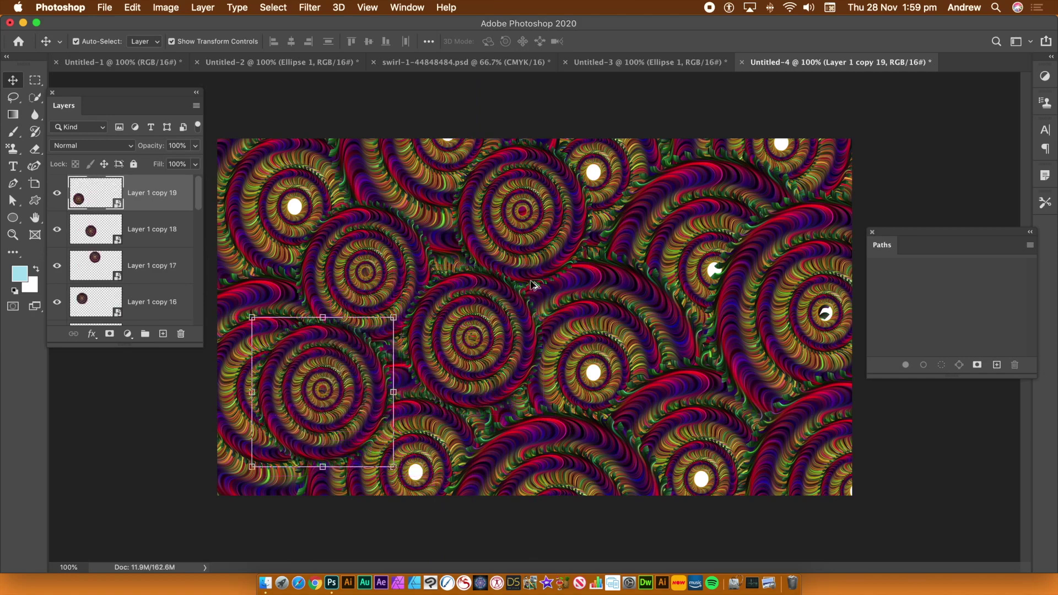
click(489, 219)
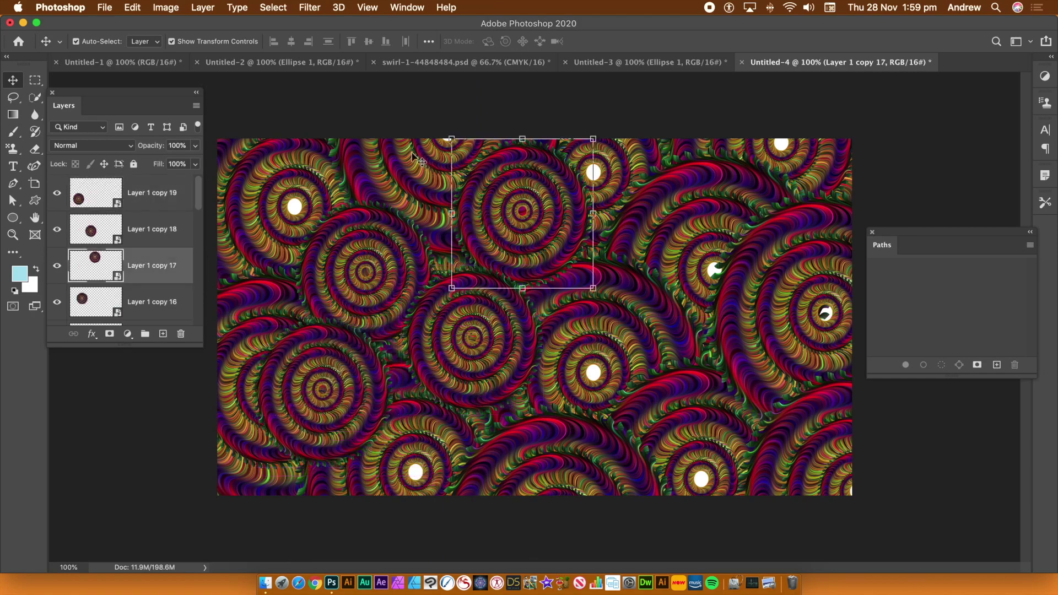
click(383, 98)
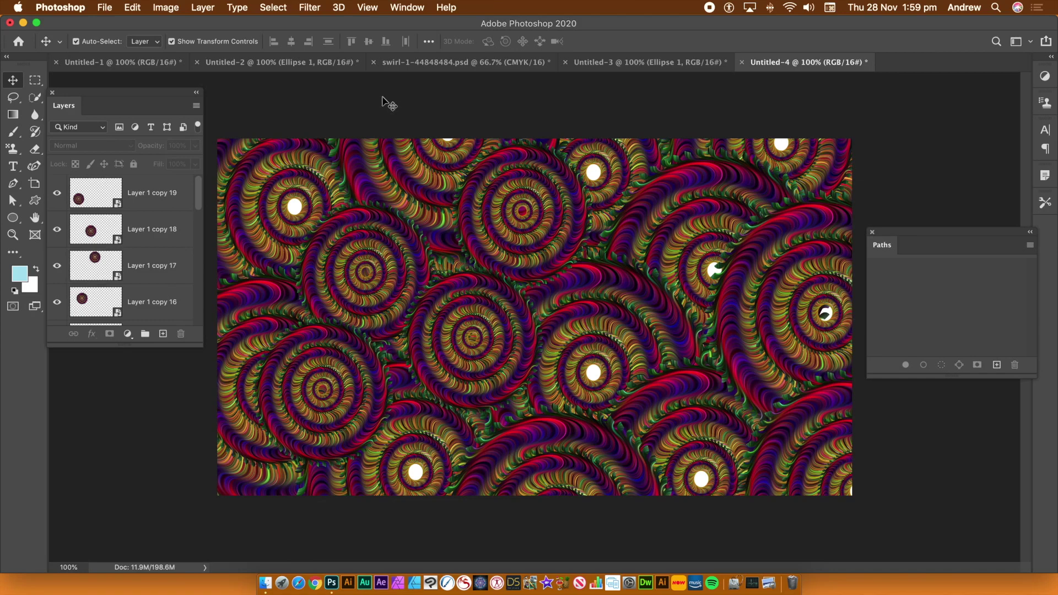
- Select all the ring copy layers above the Background and convert them into a single smart object
click(204, 7)
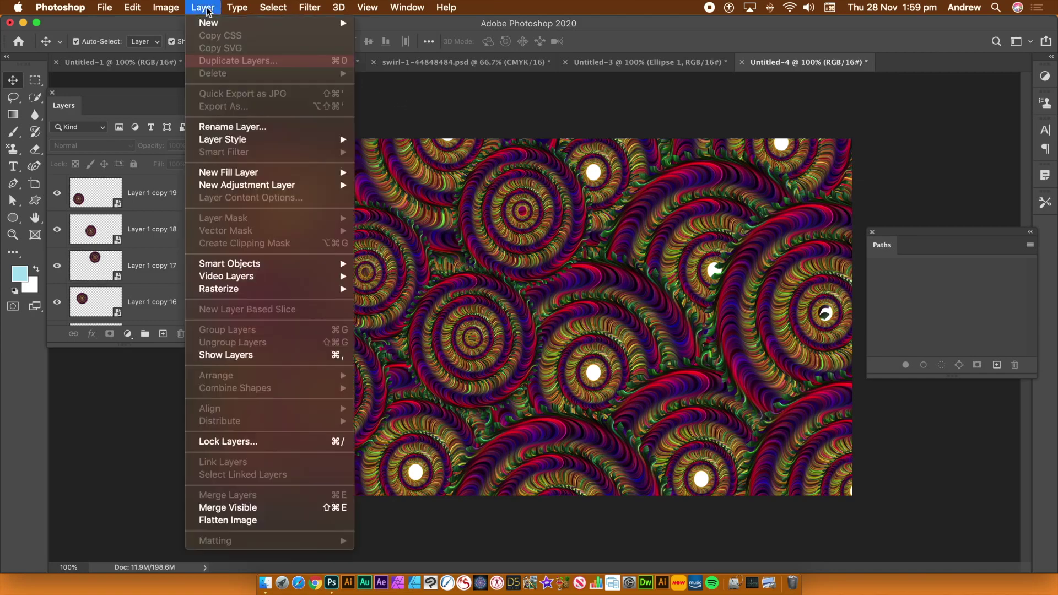
click(881, 115)
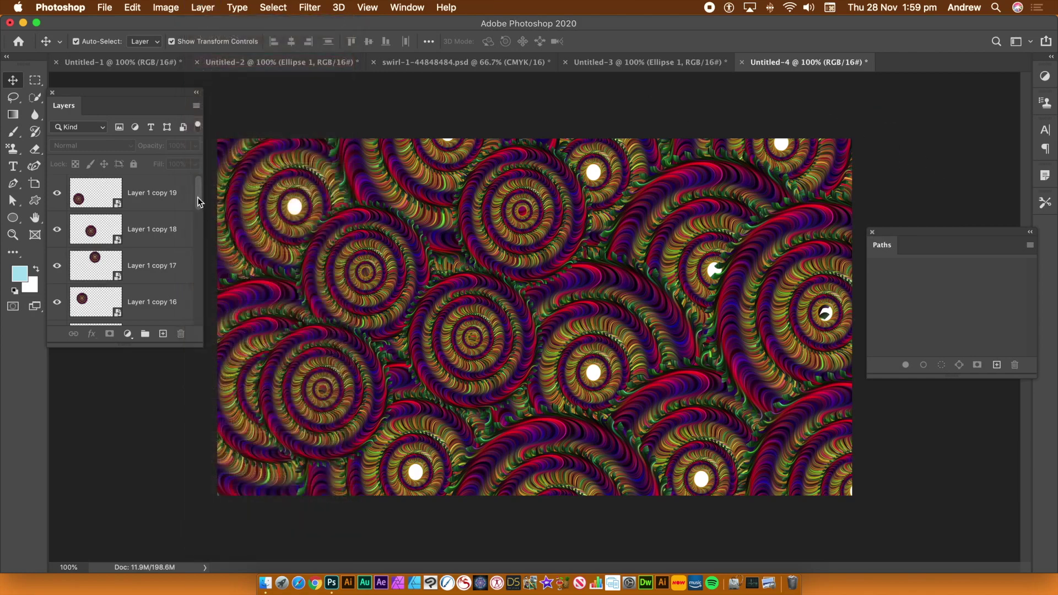
click(194, 197)
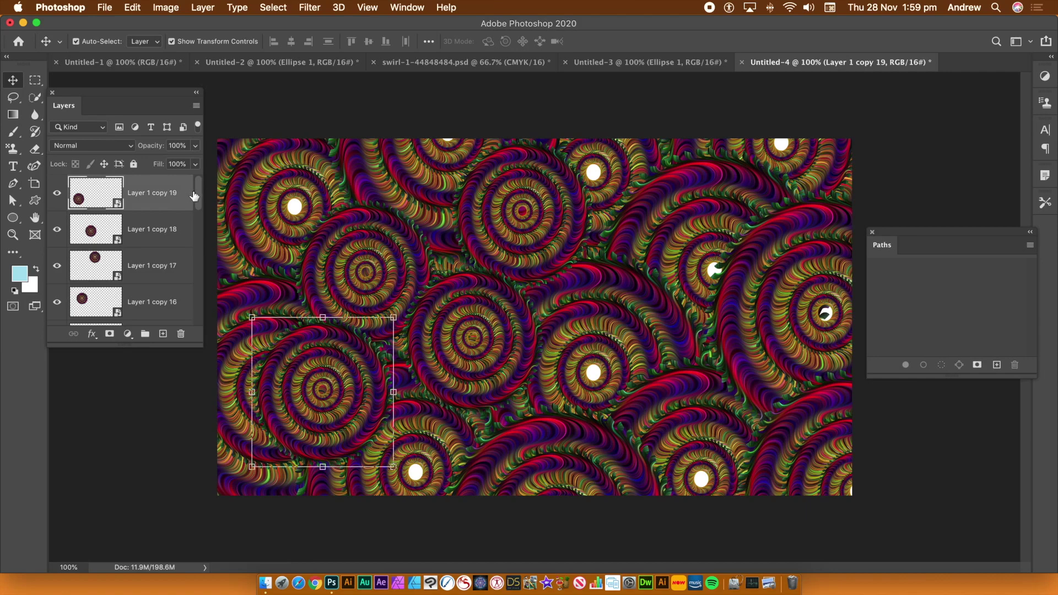
drag(198, 193, 189, 313)
shift+click(151, 274)
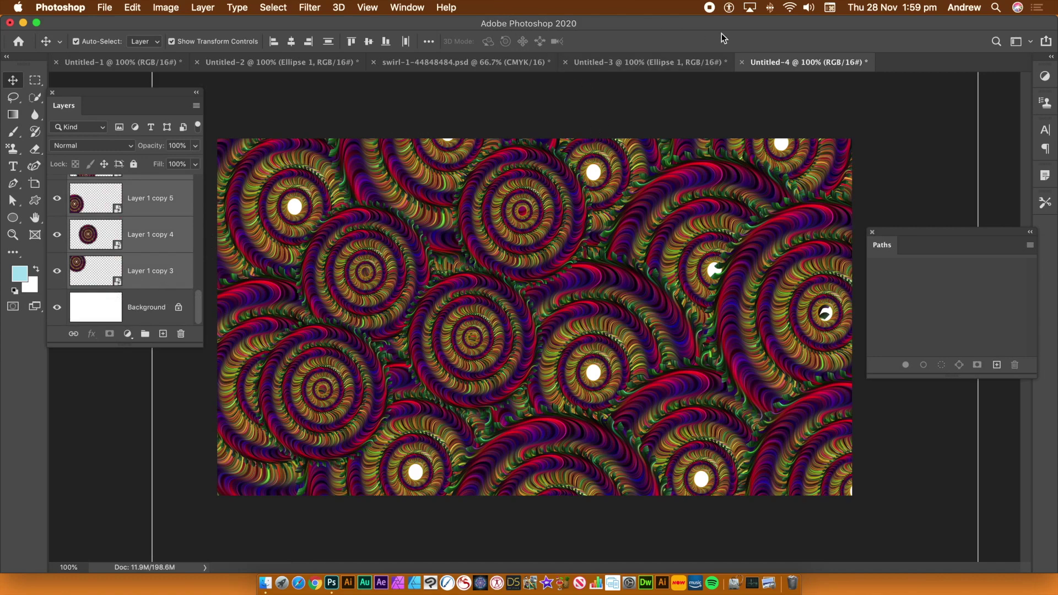
click(202, 8)
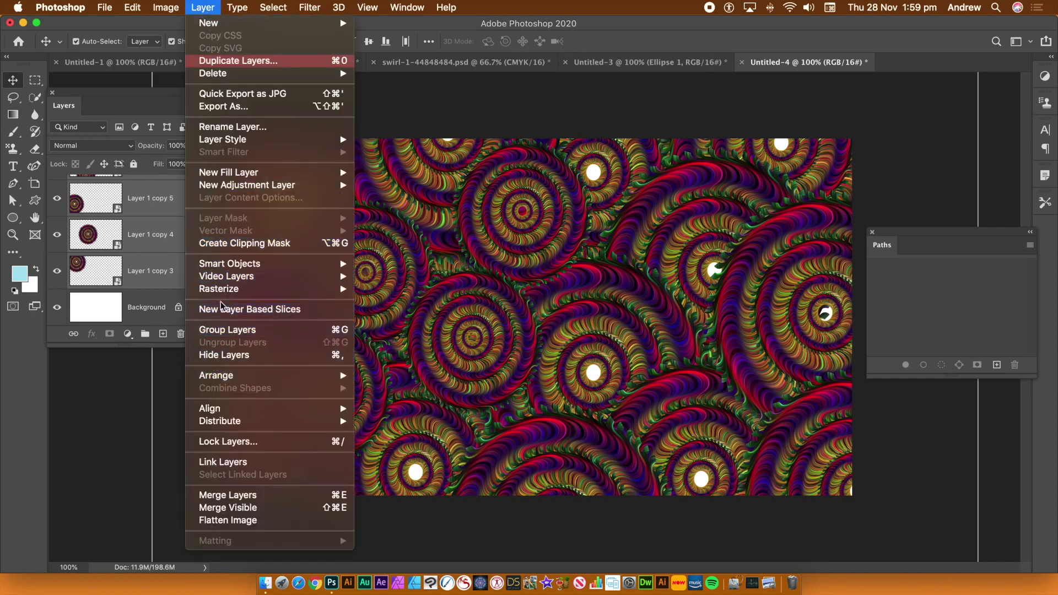
mouse_move(257, 266)
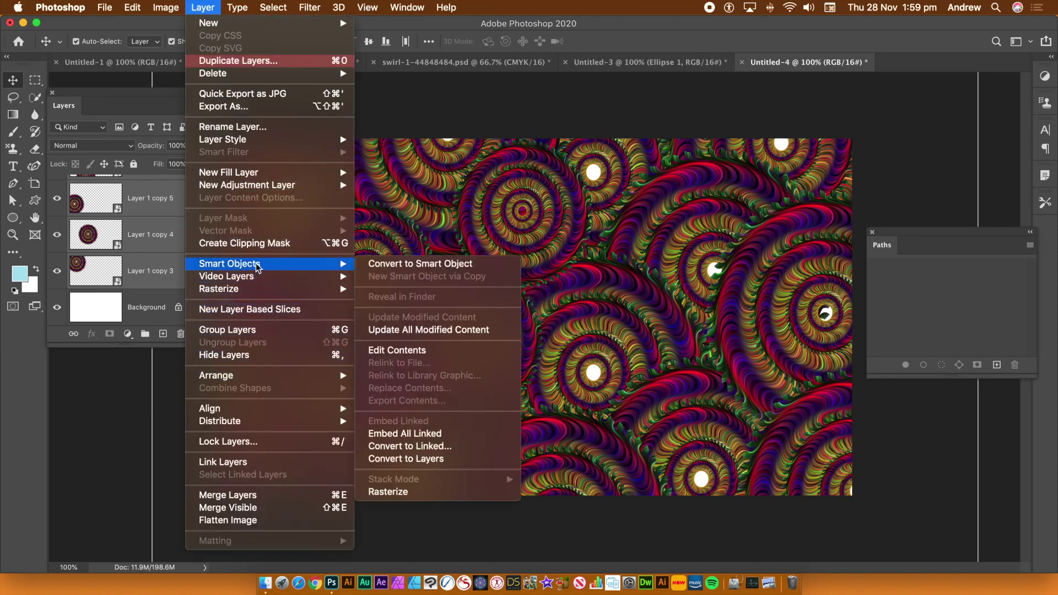
click(393, 268)
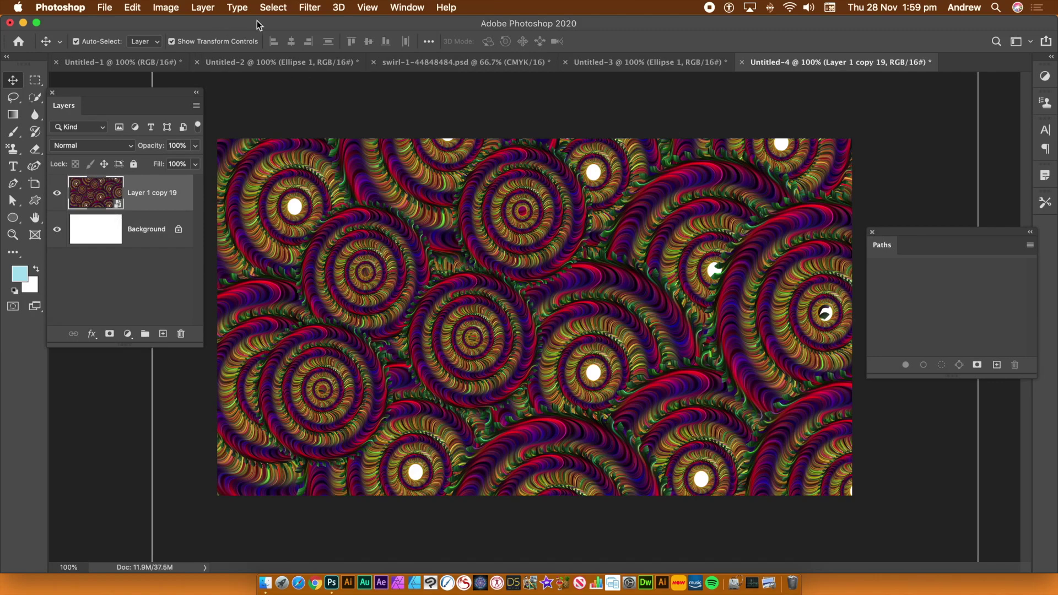
- Apply the Oil Paint filter to the combined smart object with stylization 9.5, scale 4.4, bristle detail 3.5 and lighting off
click(311, 7)
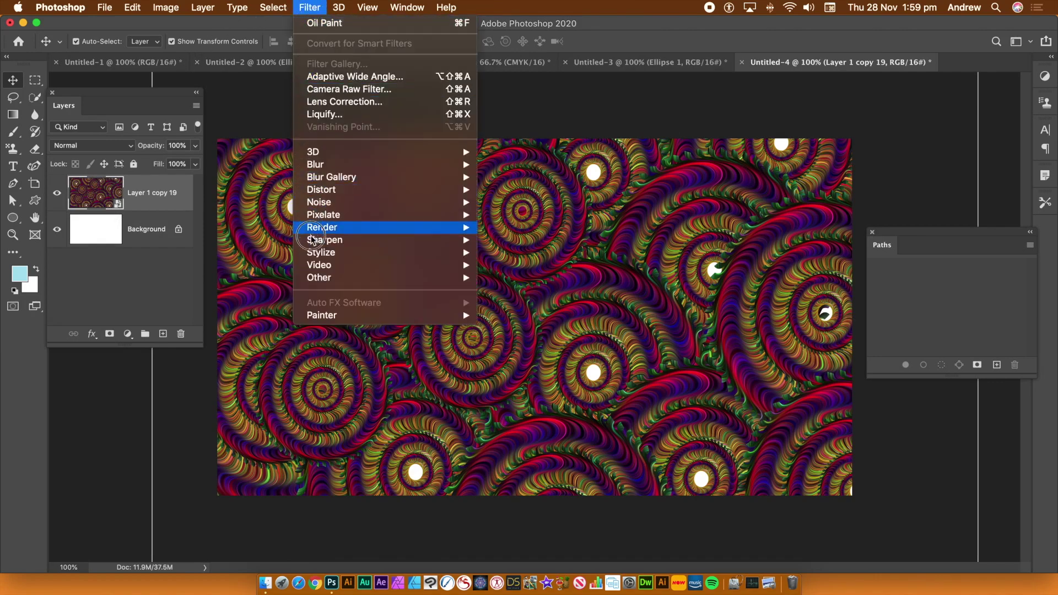
mouse_move(314, 243)
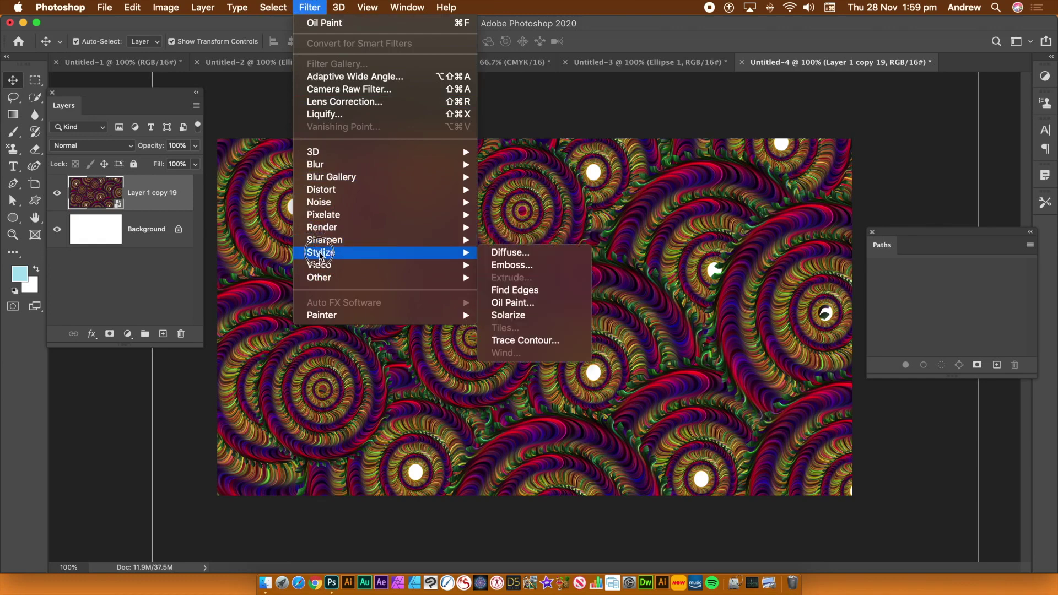
click(512, 302)
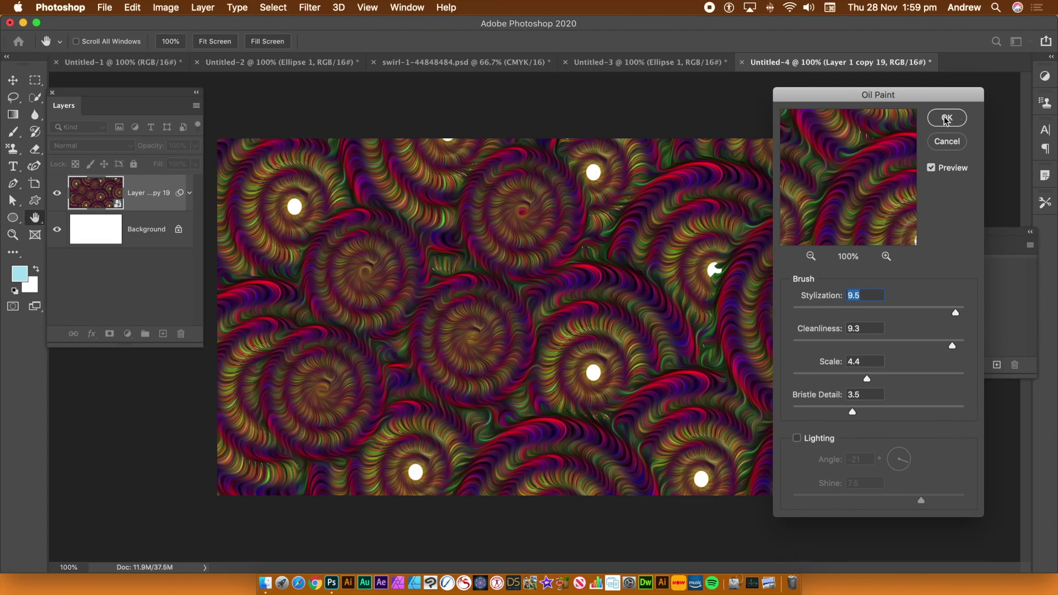
drag(944, 117, 969, 346)
click(947, 118)
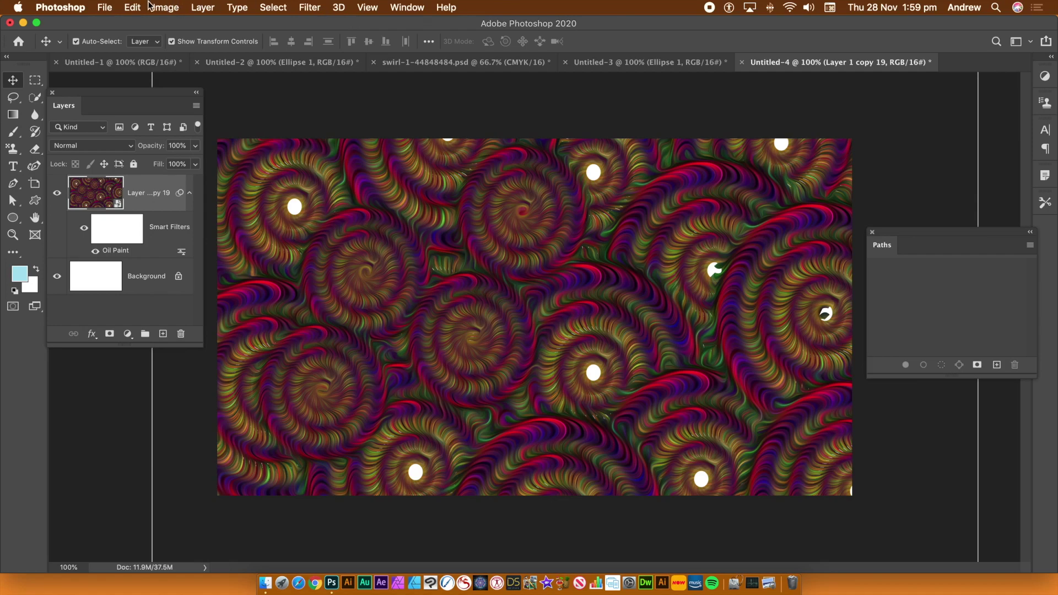
- Brighten the smart object with Levels, setting the white input to 160 and the midtones to 0.80, and deselect the layer
click(172, 7)
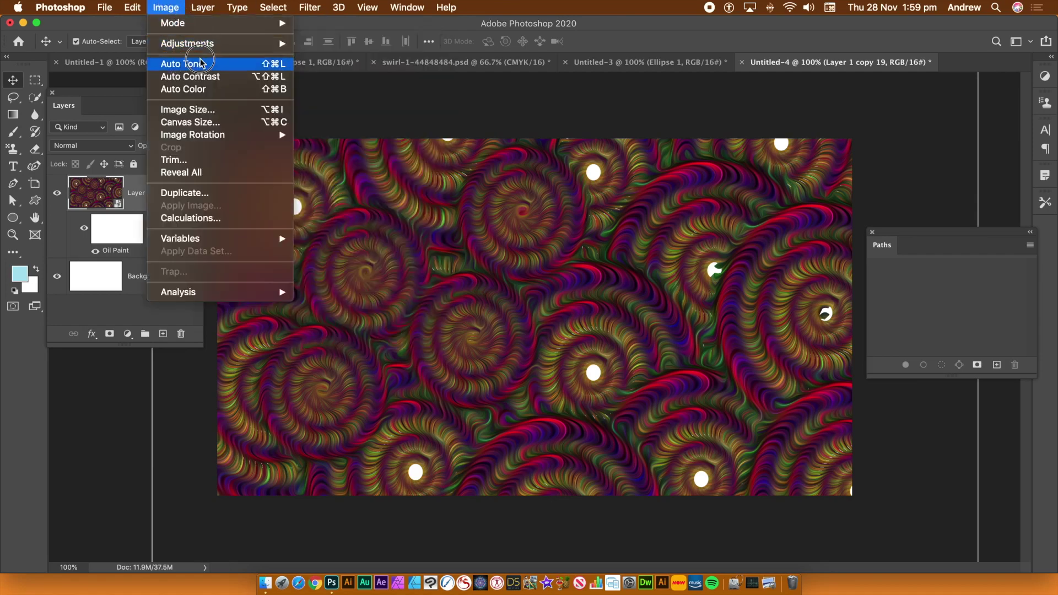
mouse_move(203, 42)
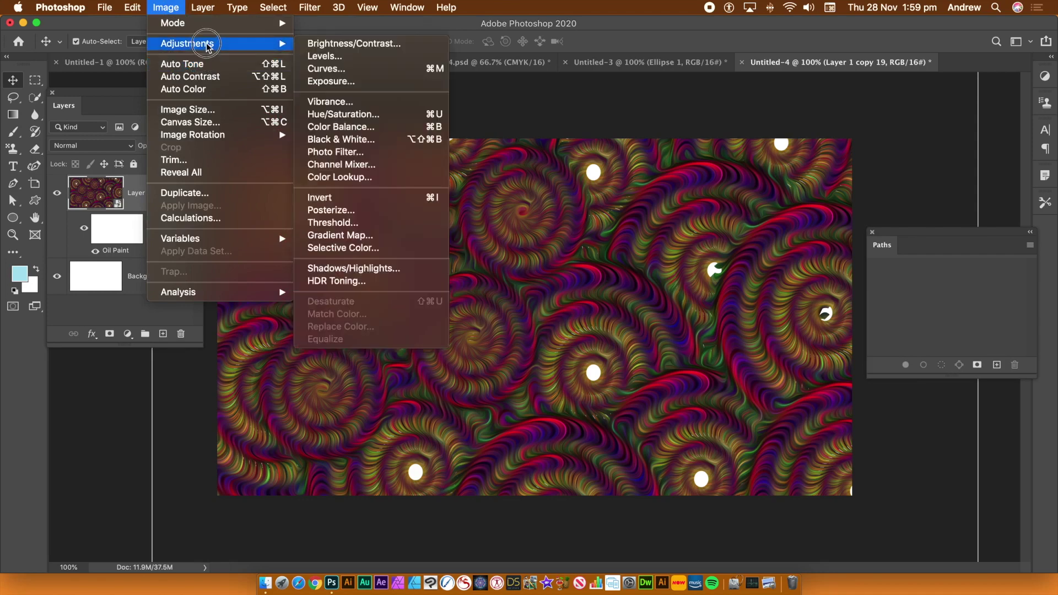
click(323, 56)
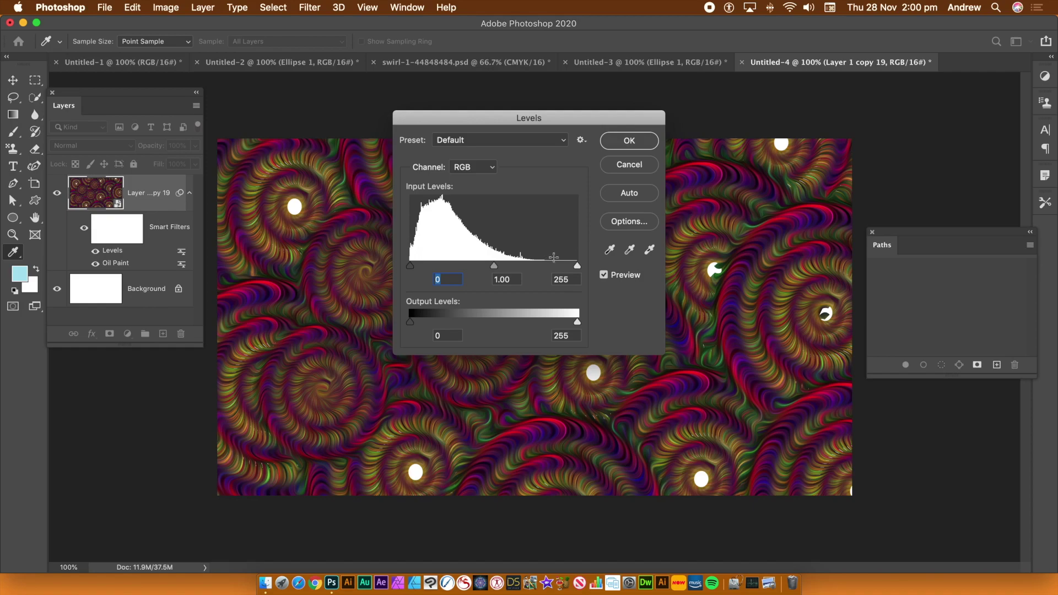
drag(577, 266, 514, 267)
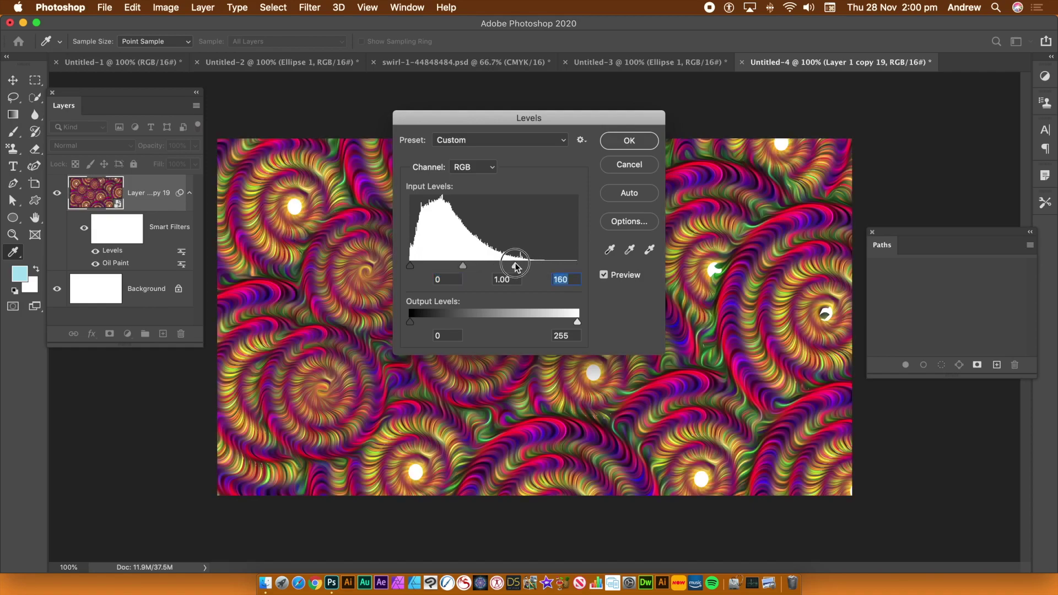
drag(462, 266, 470, 270)
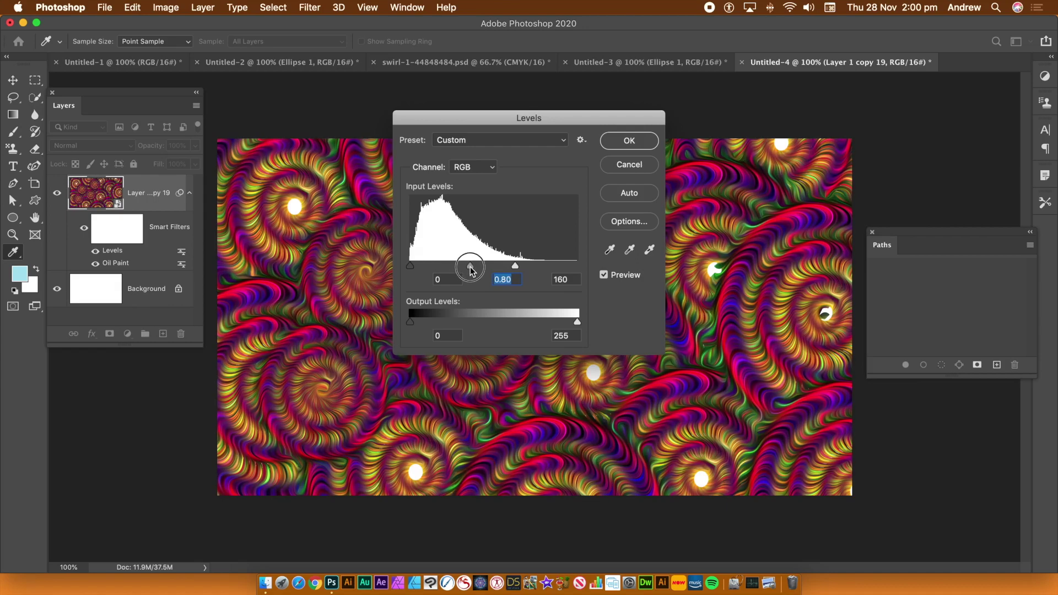
click(629, 141)
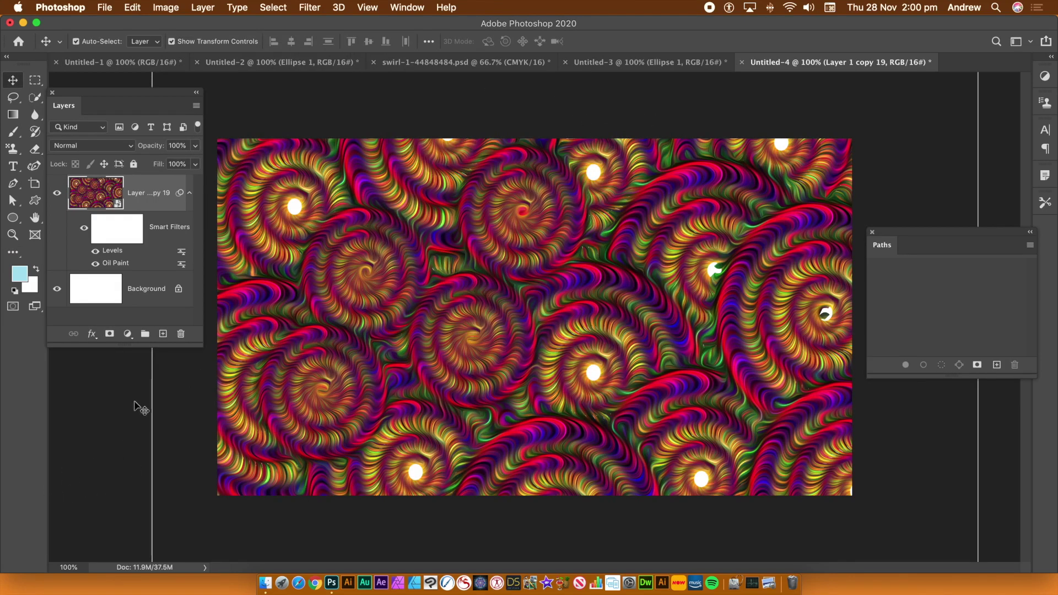
click(117, 375)
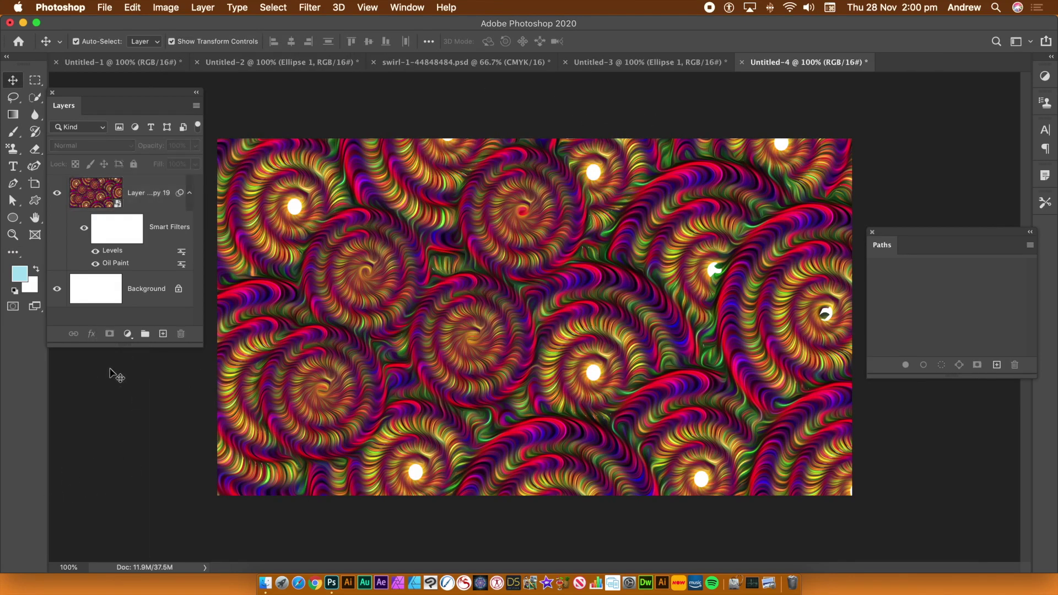
- Create a new 1920 × 1080 px, 72 ppi, 16-bit RGB document with a white background, and check the curved stroke in Untitled-2
click(105, 8)
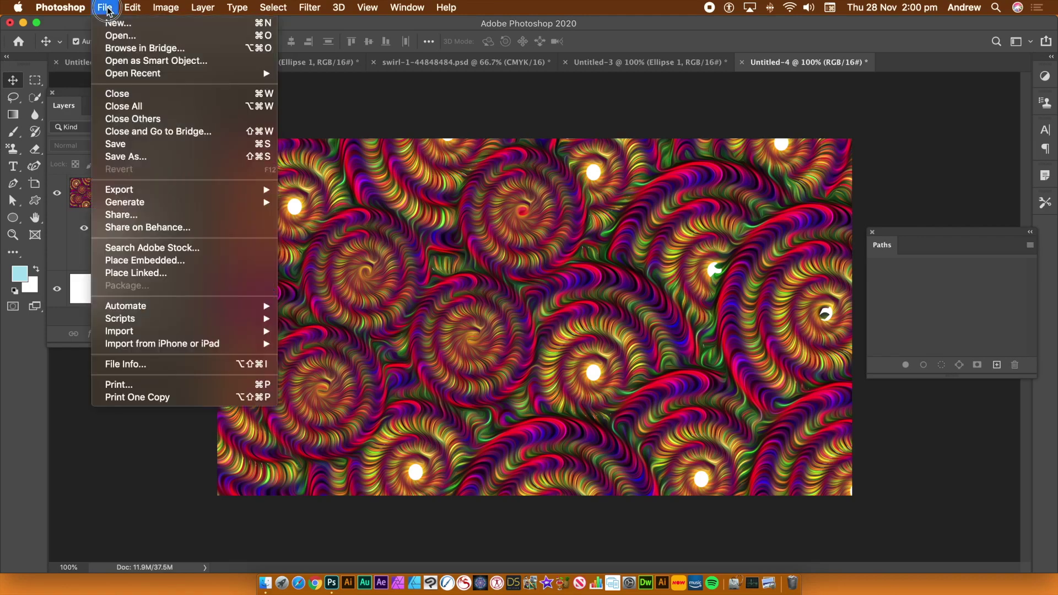
click(111, 24)
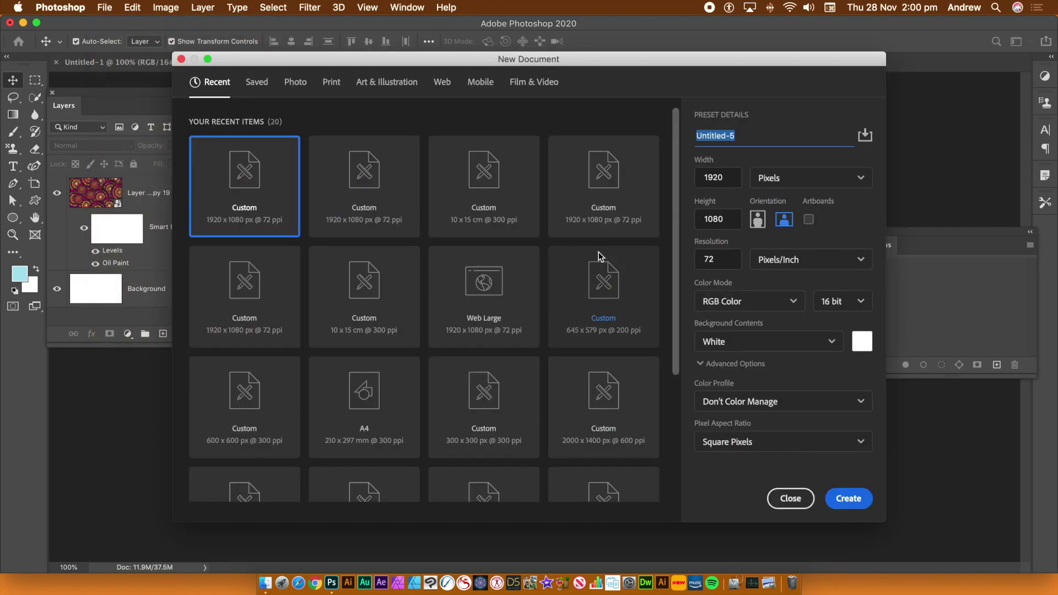
click(858, 498)
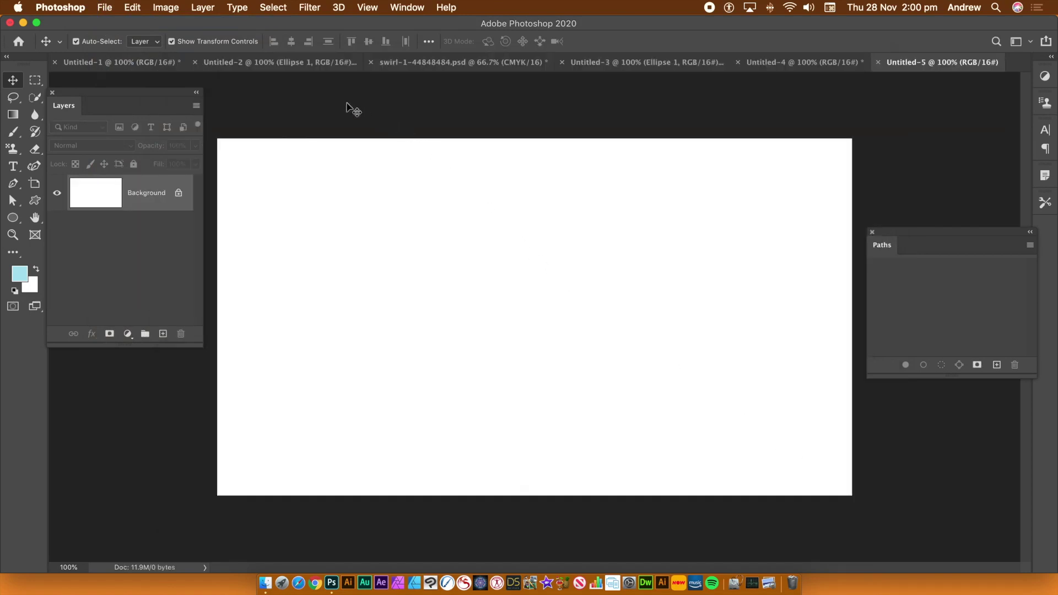
click(262, 66)
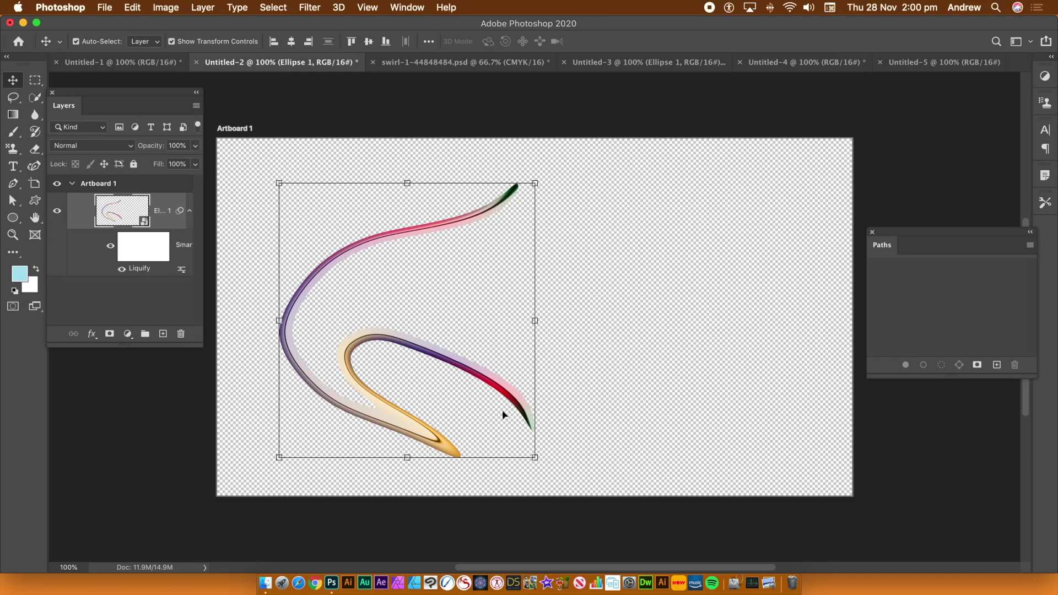
click(918, 63)
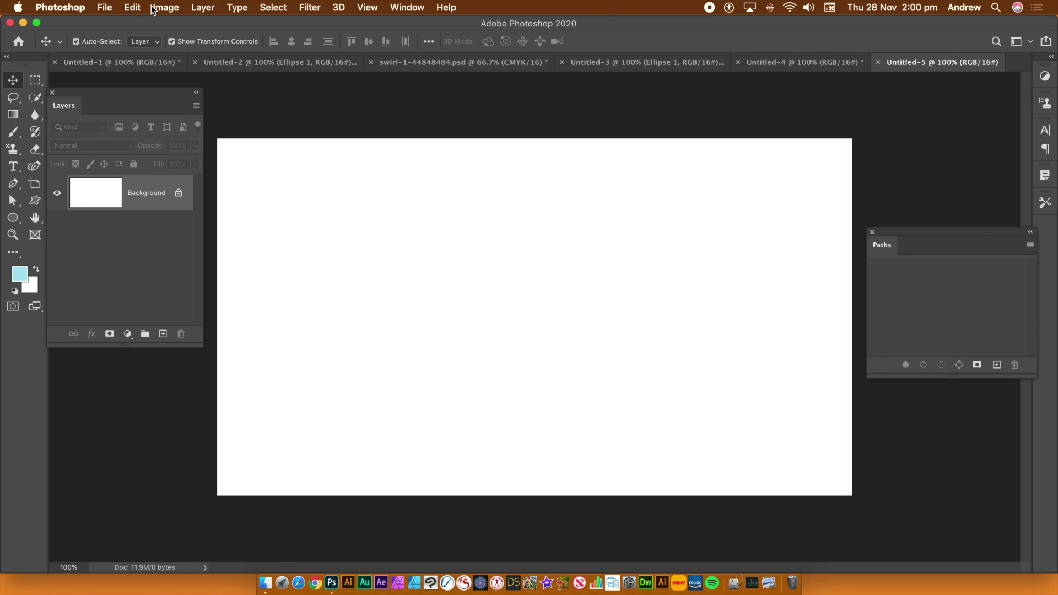
- Add a new empty layer to the blank Untitled-5 document and draw an ellipse path near the middle of the canvas
click(133, 8)
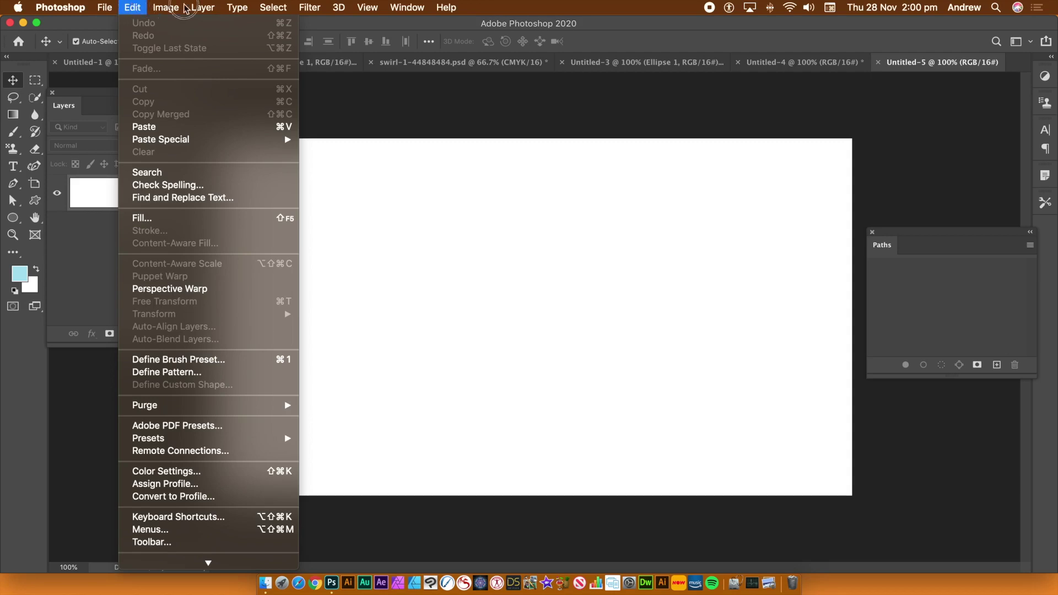
mouse_move(203, 11)
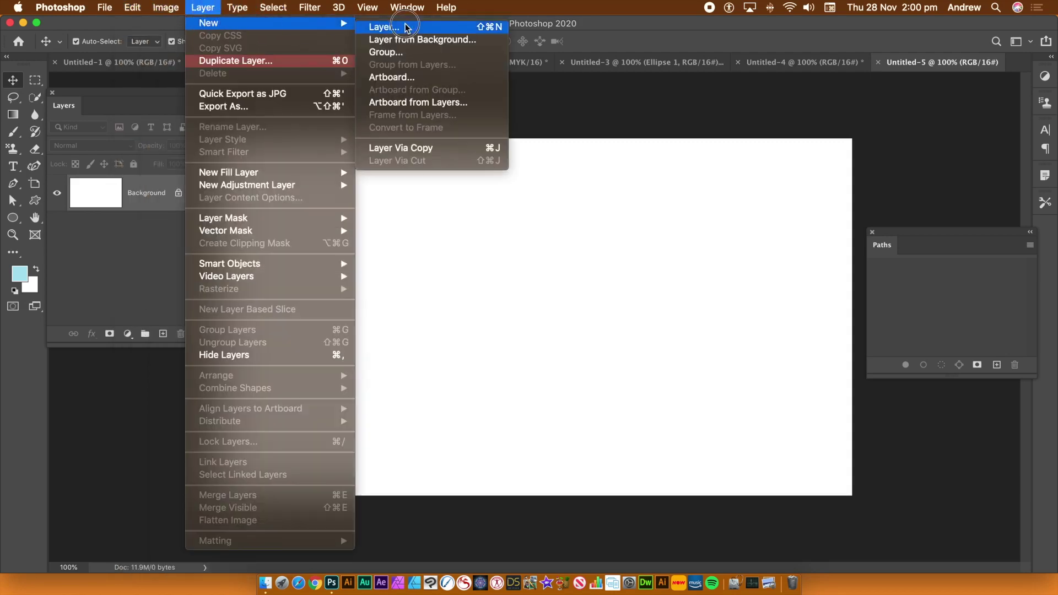
click(405, 26)
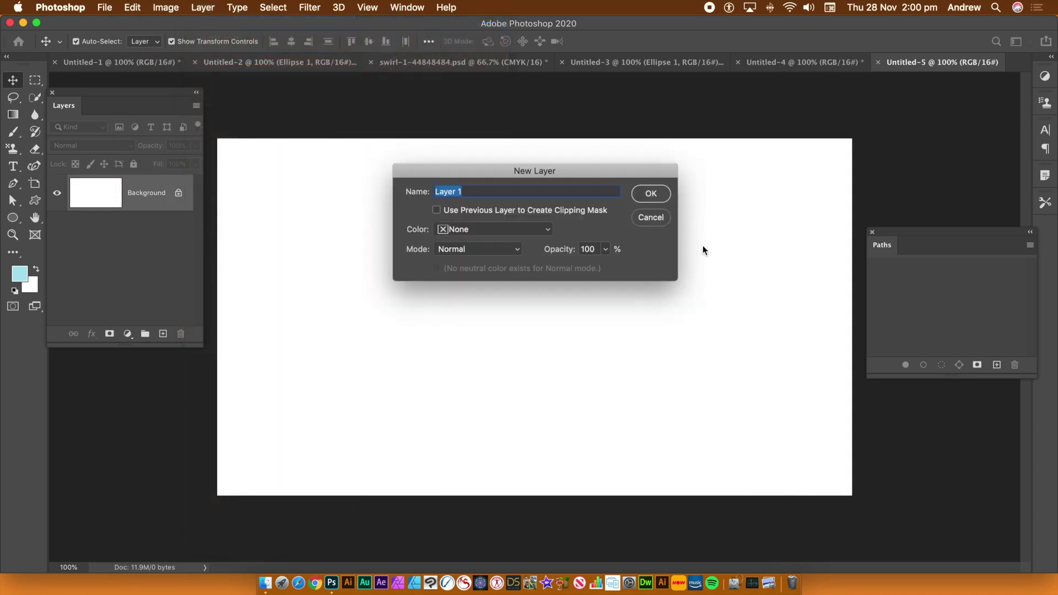
click(652, 194)
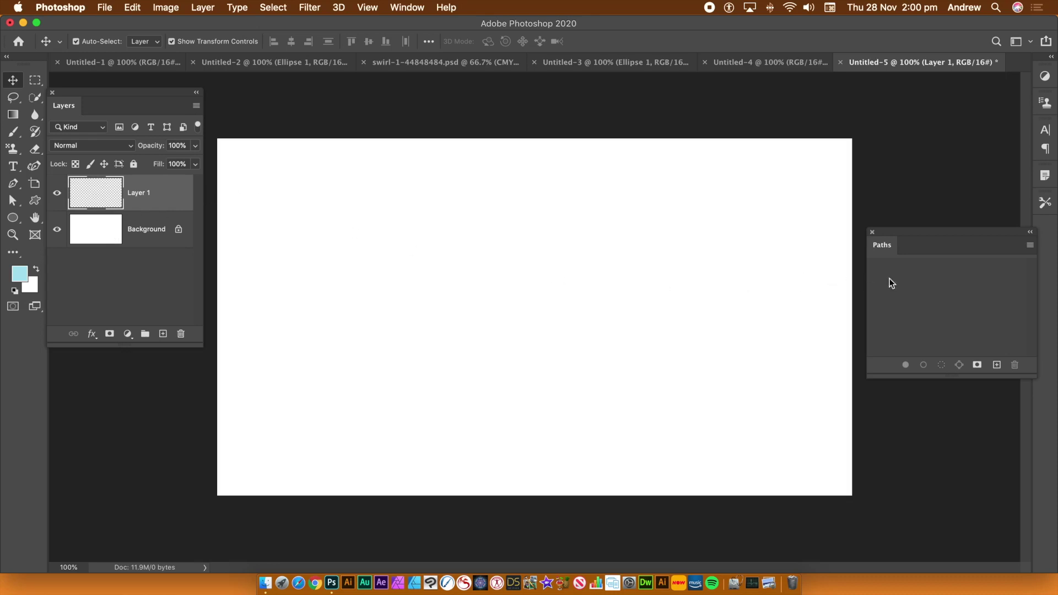
click(14, 219)
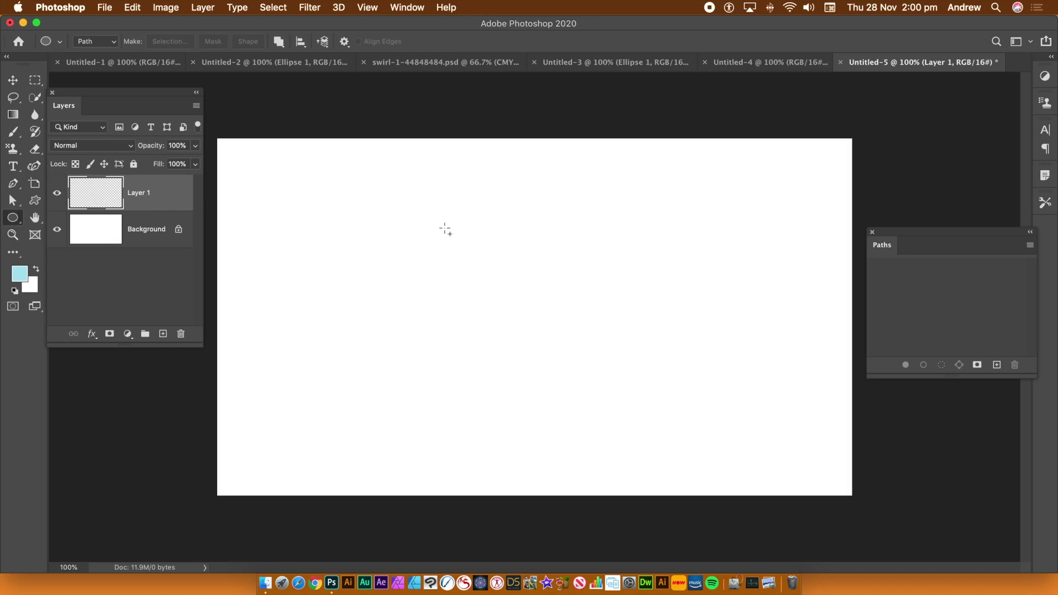
drag(430, 220, 580, 382)
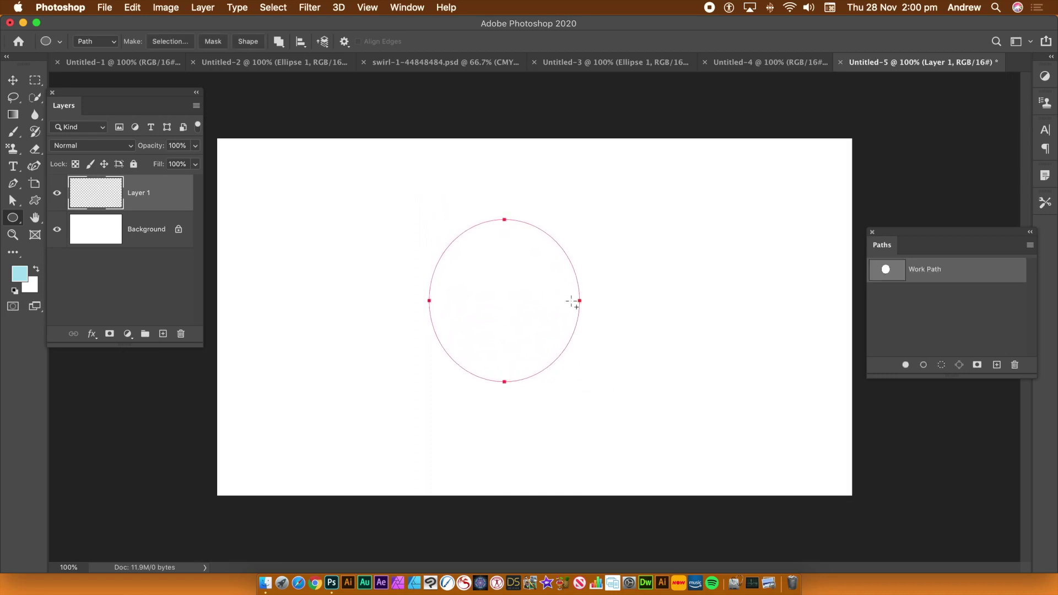
click(132, 8)
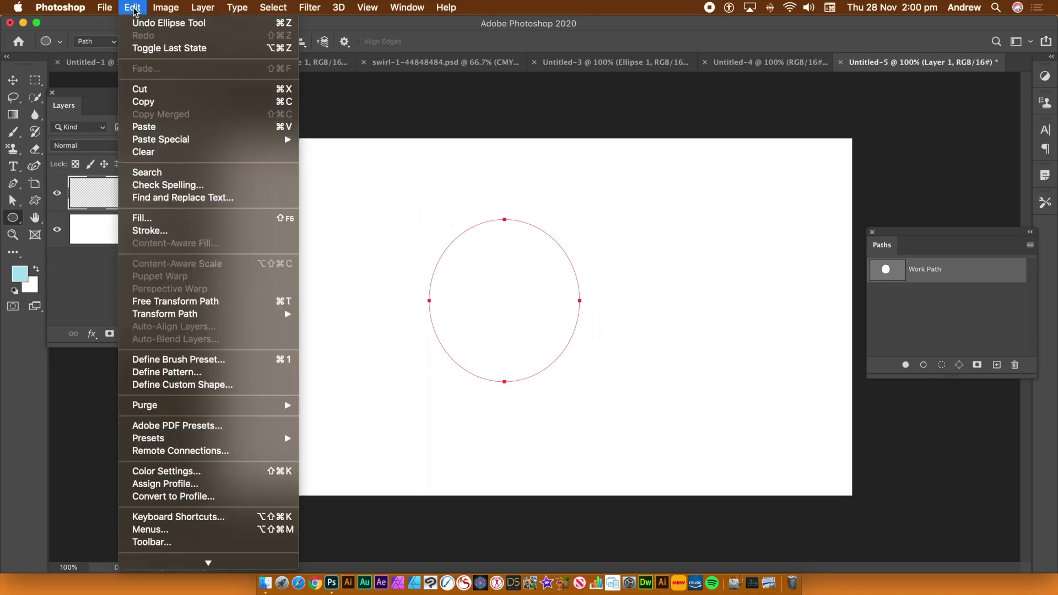
click(156, 218)
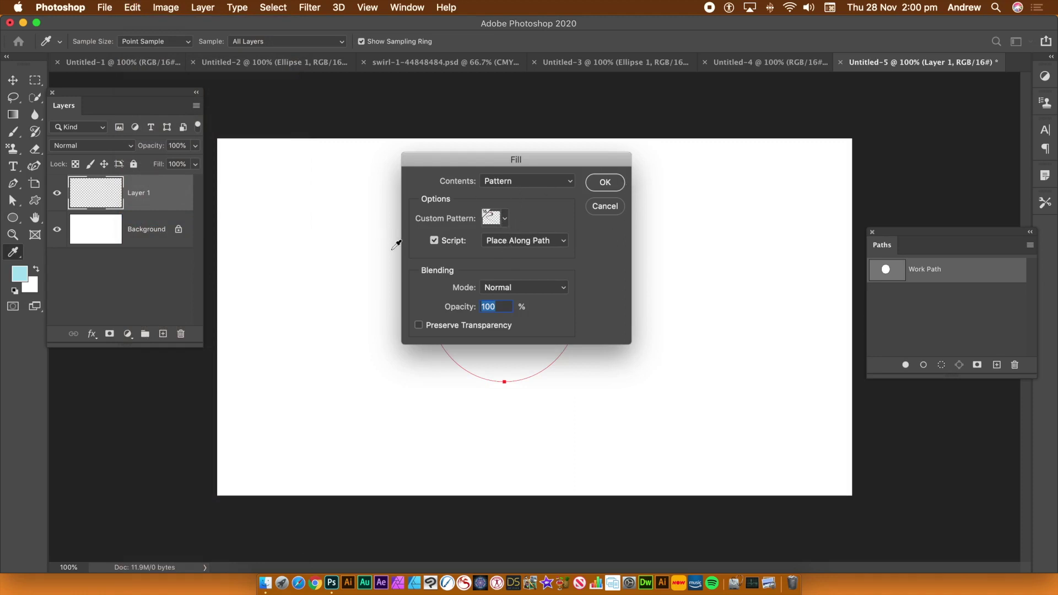
click(602, 185)
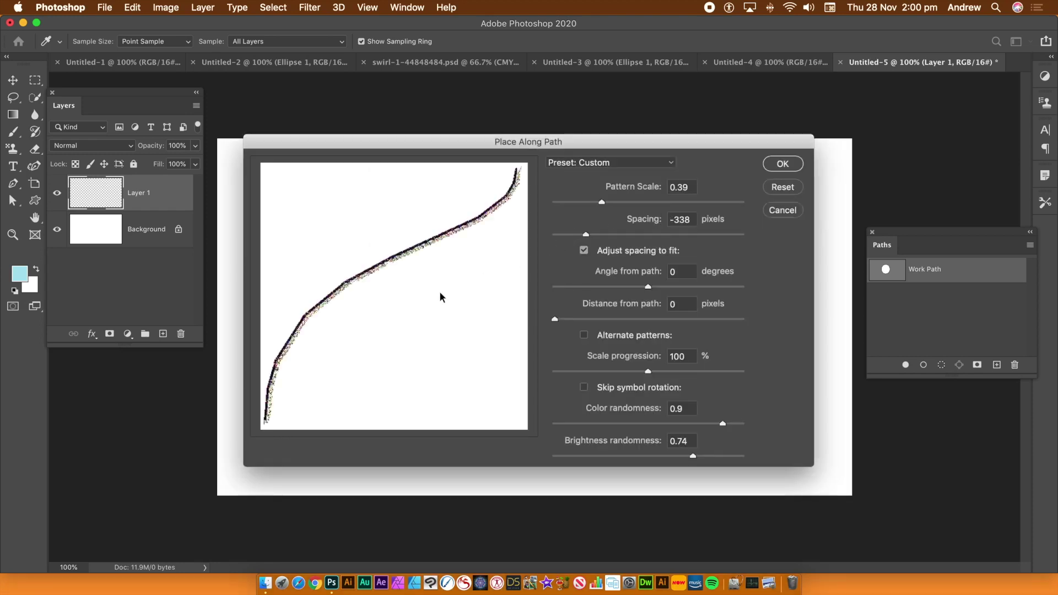
click(793, 211)
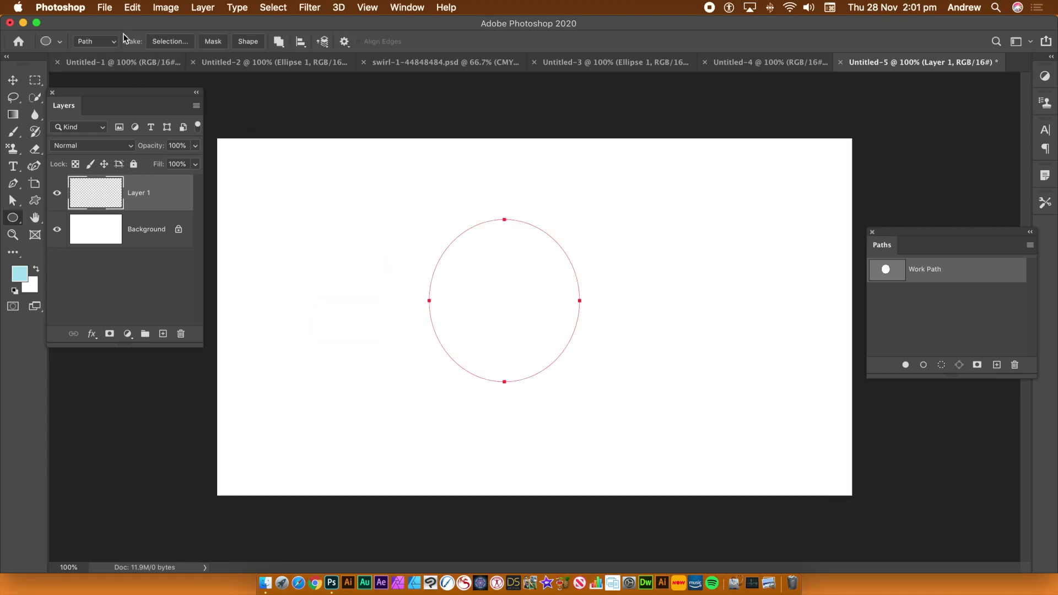
- Start a pattern fill on Layer 1 with the curled stroke pattern second from the end, scripted to Place Along Path
click(124, 10)
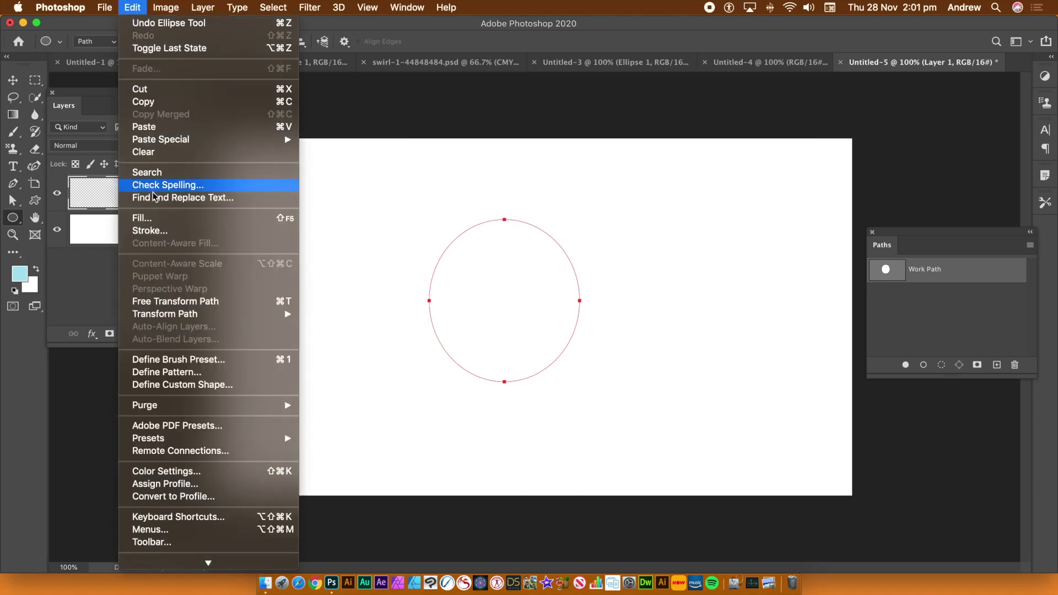
click(152, 218)
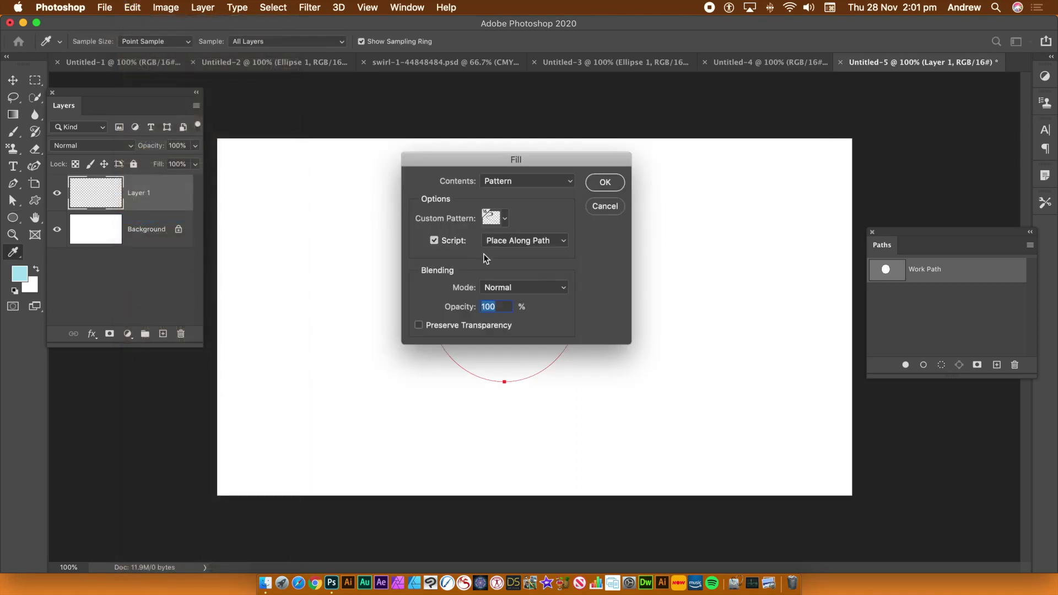
click(505, 220)
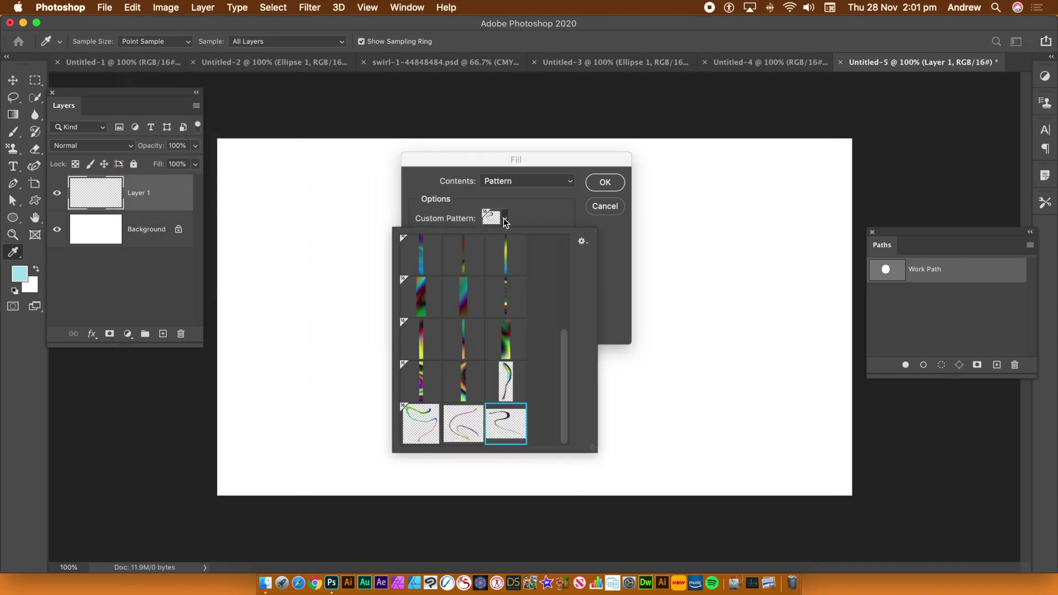
click(457, 431)
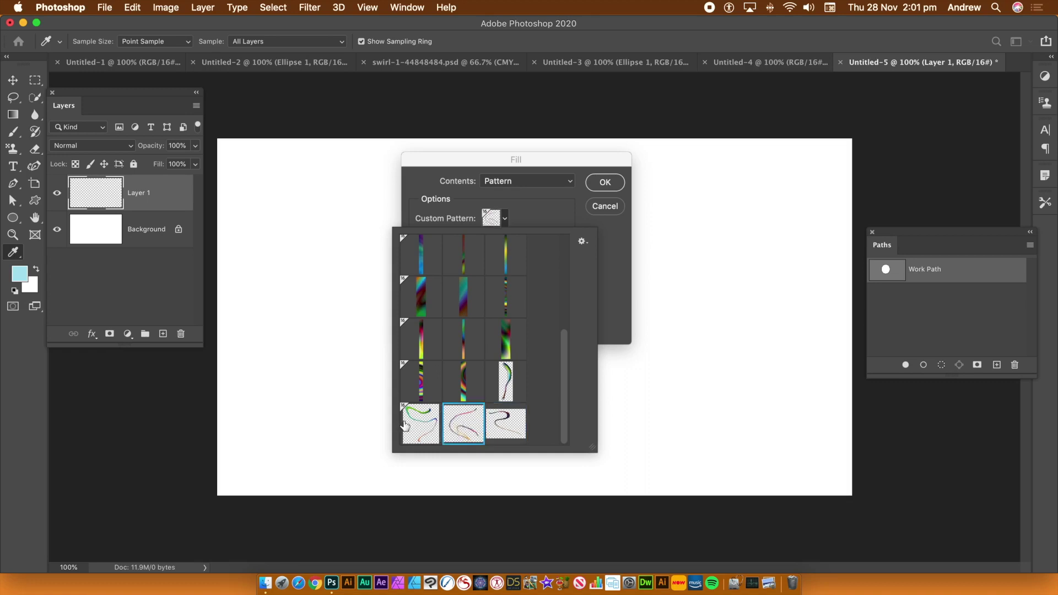
click(610, 278)
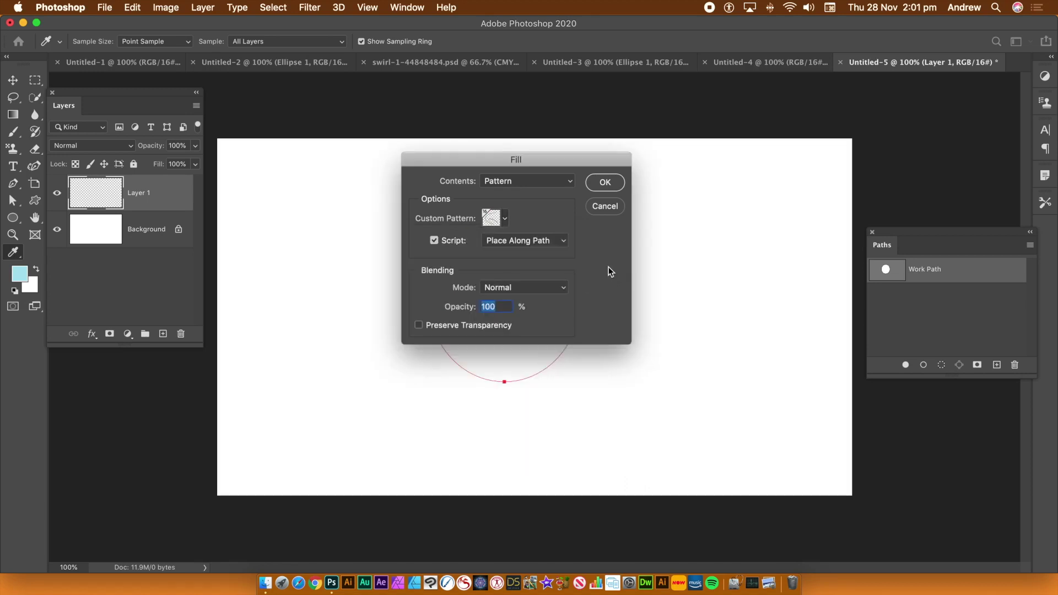
click(609, 182)
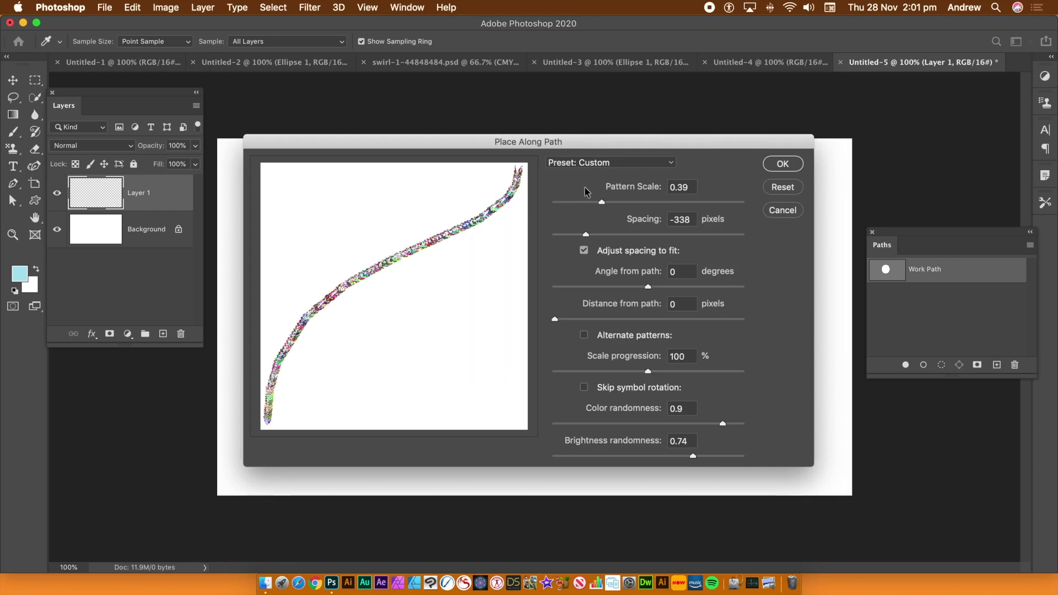
- Fill the ellipse path with pattern scale 0.51 and spacing -301 pixels
click(614, 202)
drag(614, 202, 620, 202)
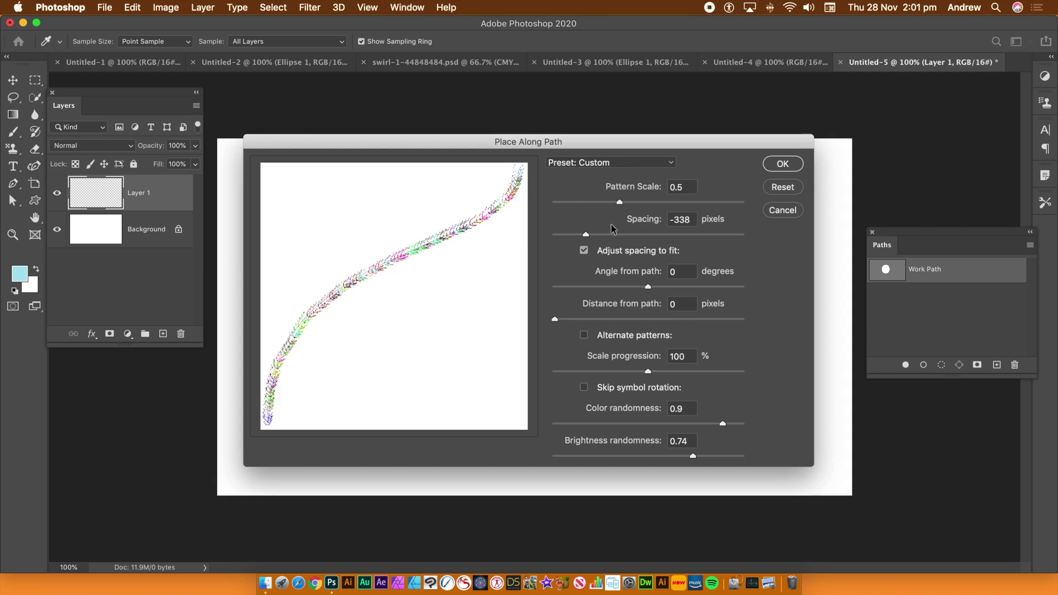
click(616, 203)
drag(619, 205, 621, 203)
mouse_move(588, 237)
mouse_down()
mouse_move(599, 236)
mouse_move(589, 236)
mouse_up()
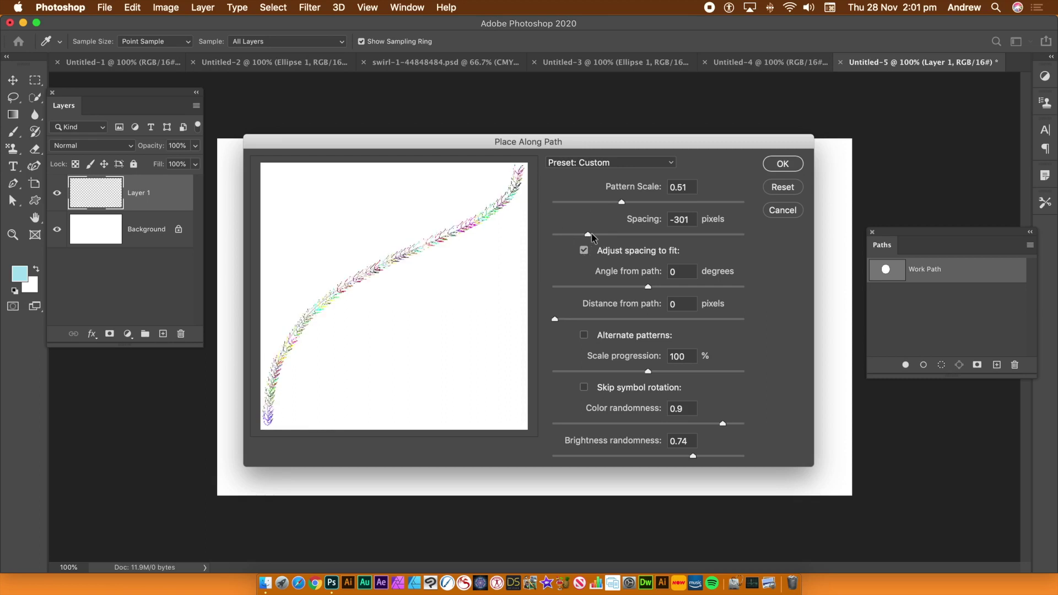
click(782, 164)
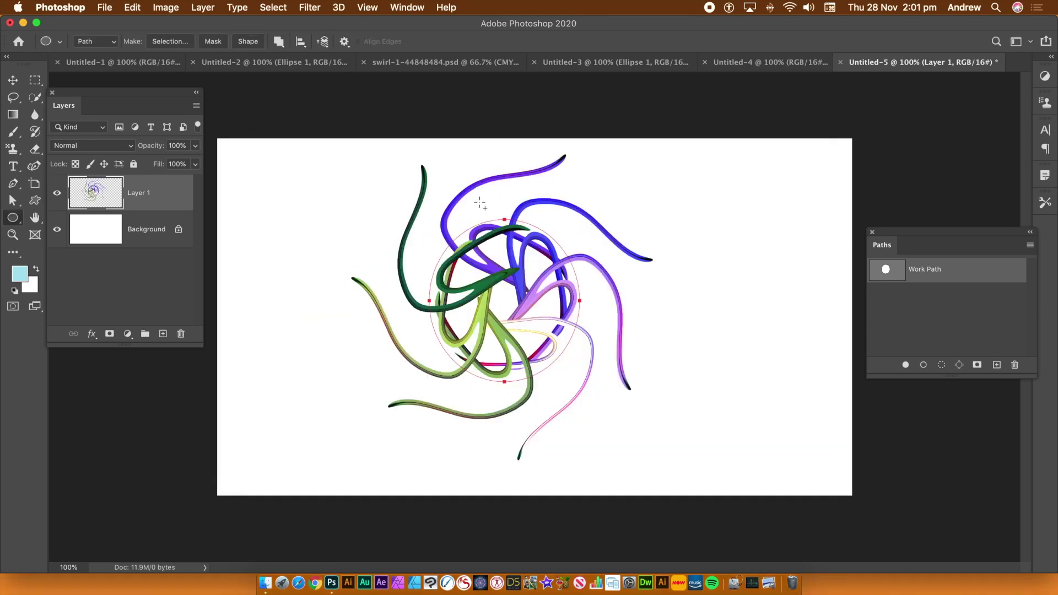
- Undo the fill and refill the ellipse path with the same pattern, tightening the spacing to about -609 pixels
click(132, 7)
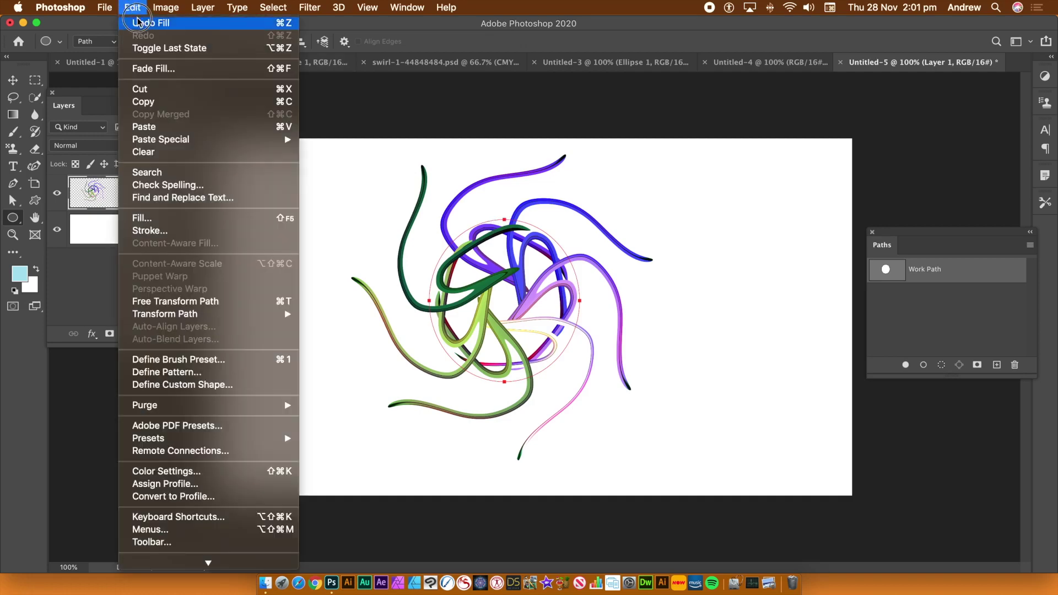
click(139, 24)
click(132, 7)
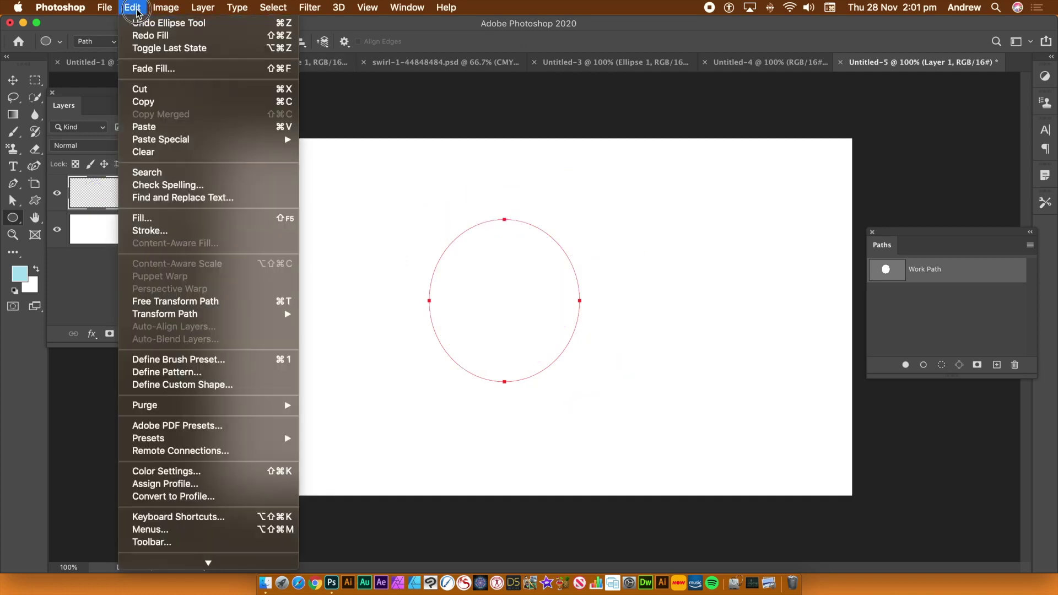
click(142, 218)
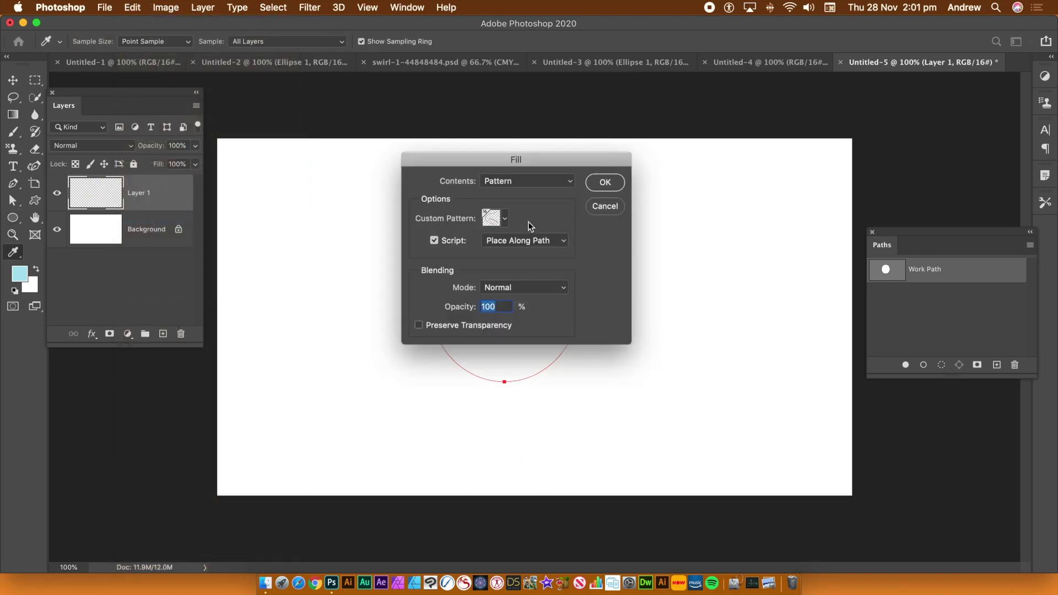
click(595, 184)
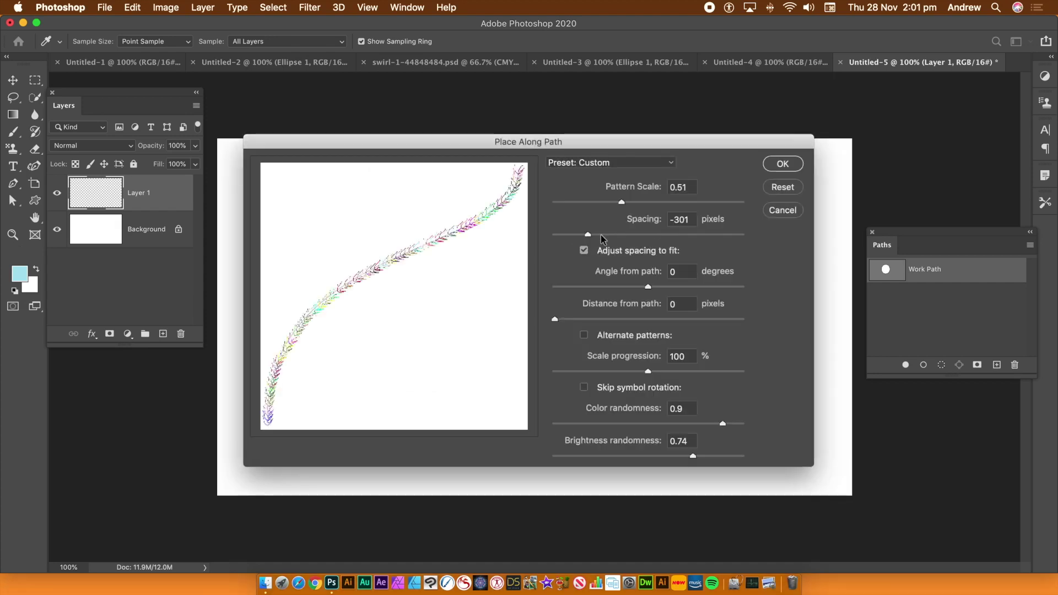
drag(589, 235, 575, 235)
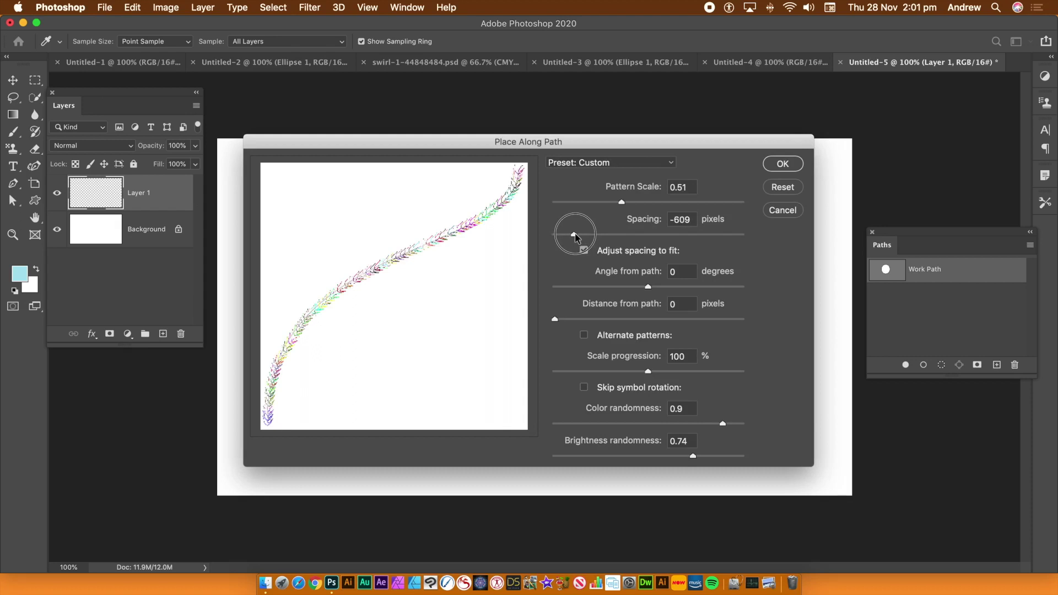
click(794, 168)
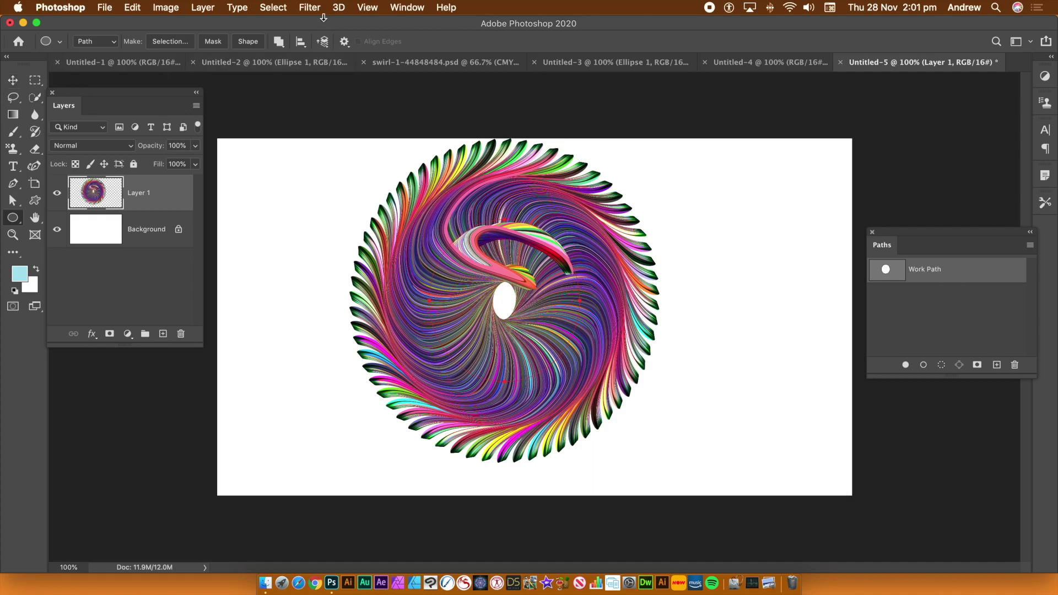
- Convert Layer 1 to a smart object and move it about 2.26 cm left and 0.88 cm down
click(13, 82)
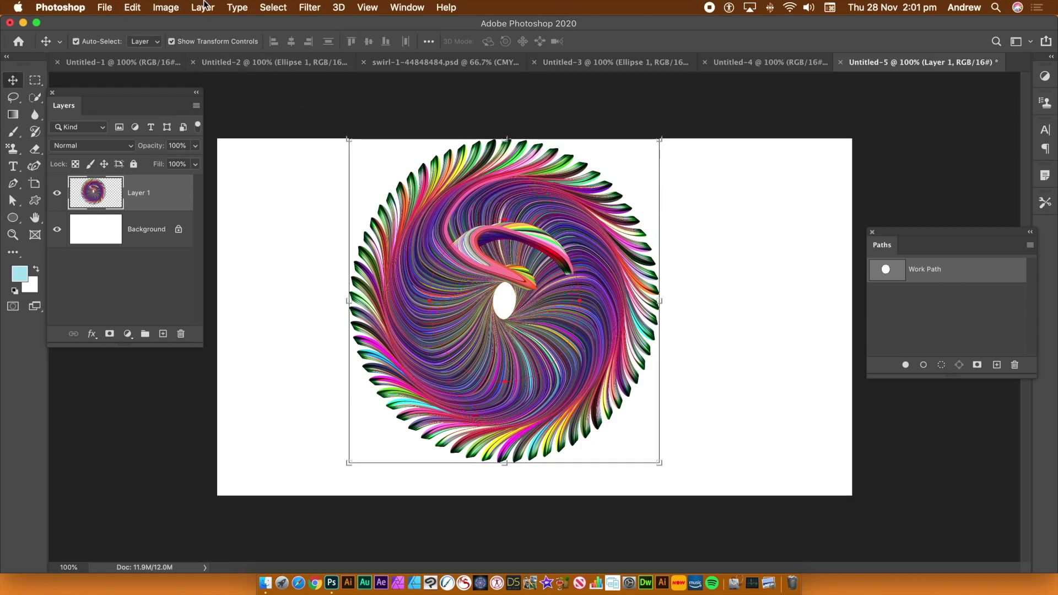
click(202, 7)
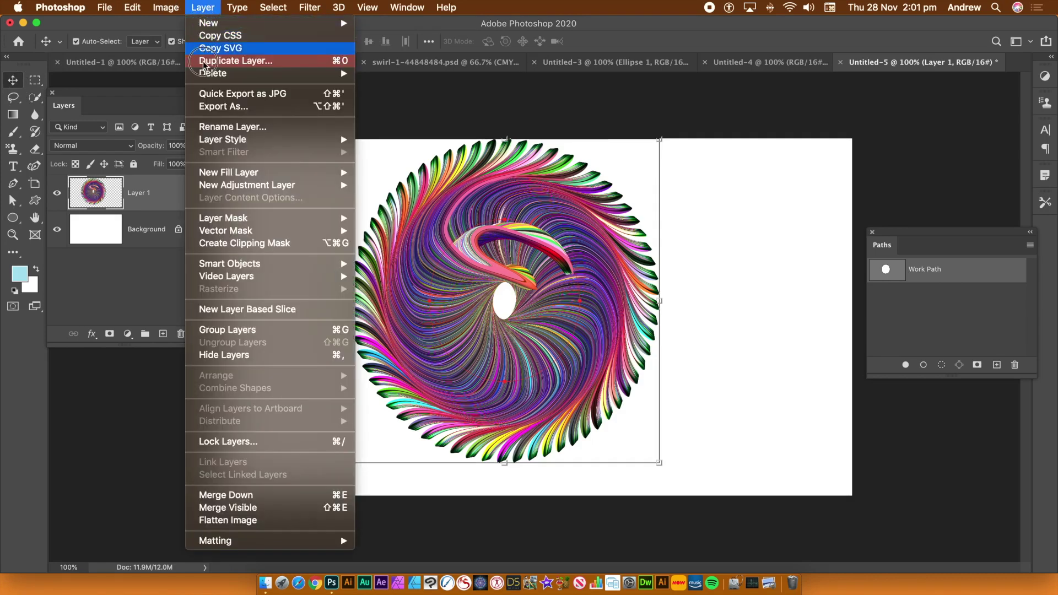
mouse_move(237, 264)
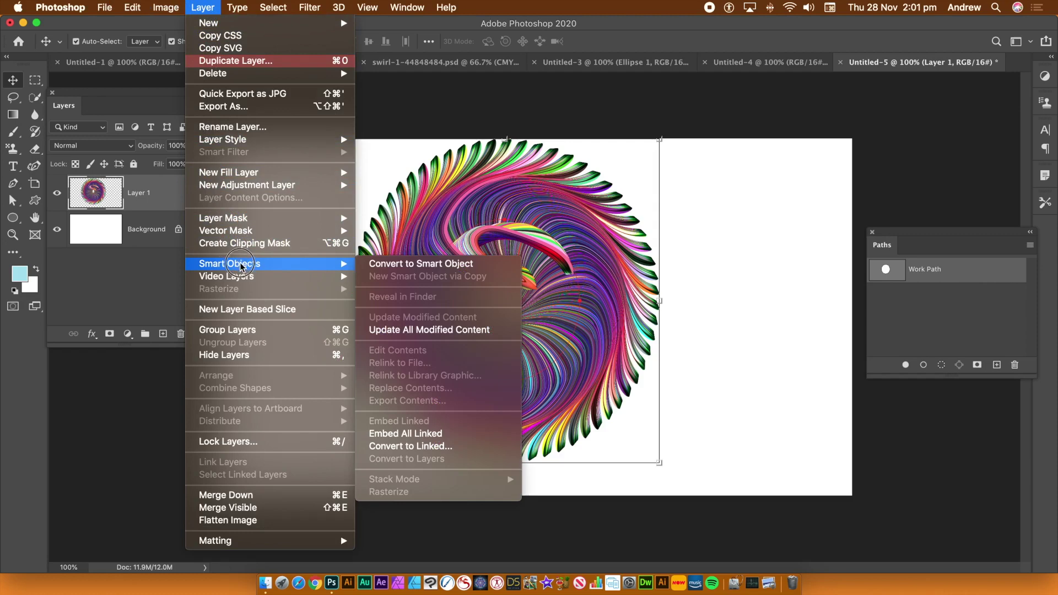
click(401, 264)
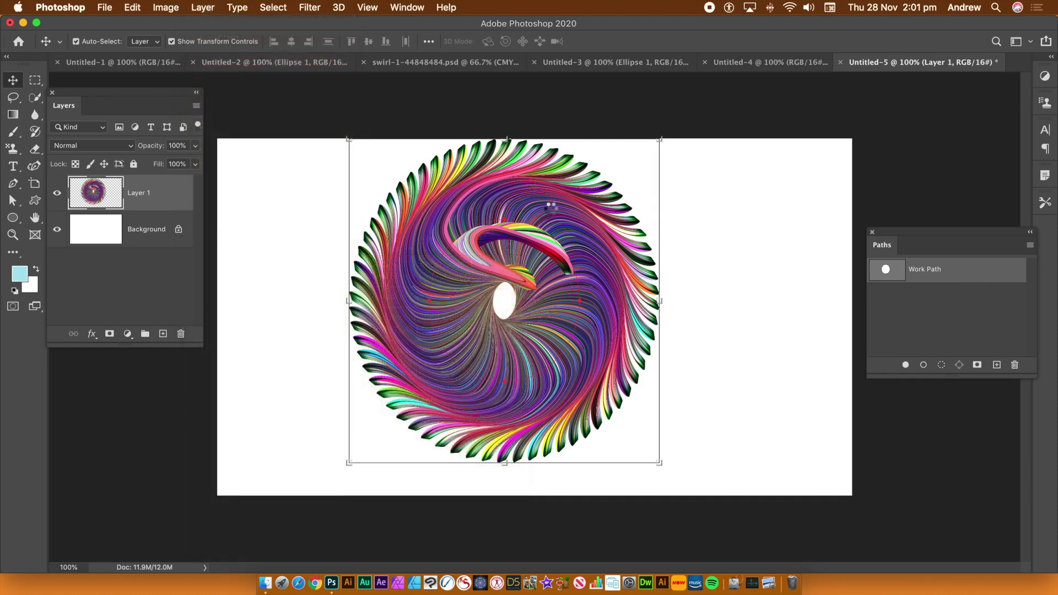
drag(529, 198, 505, 205)
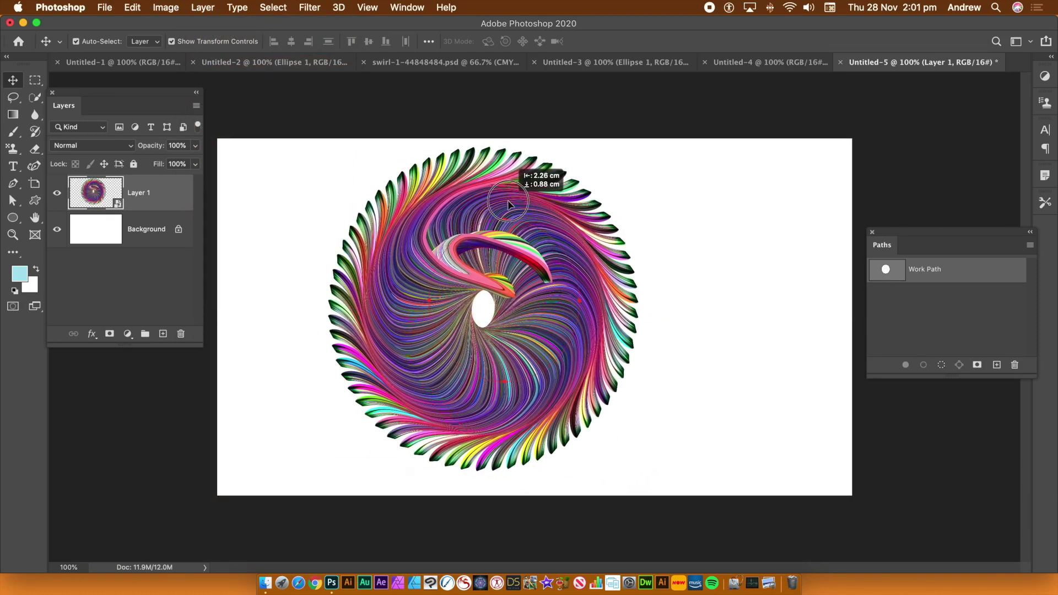
- Apply the Oil Paint filter twice to the smart object with stylization 9.5, cleanliness 9.3, scale 4.4, bristle detail 3.5 and lighting off
click(309, 7)
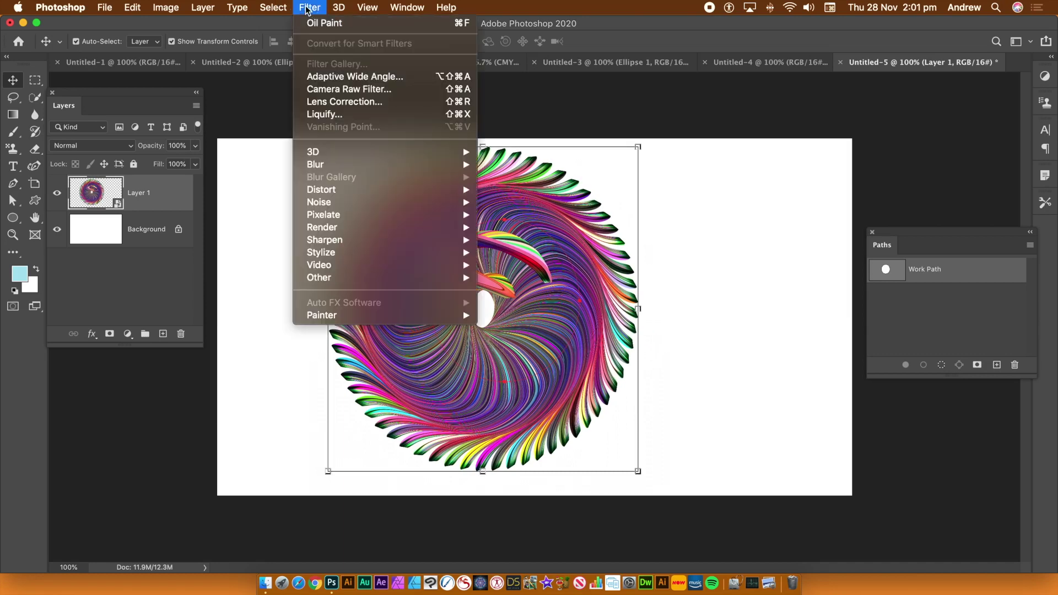
mouse_move(336, 257)
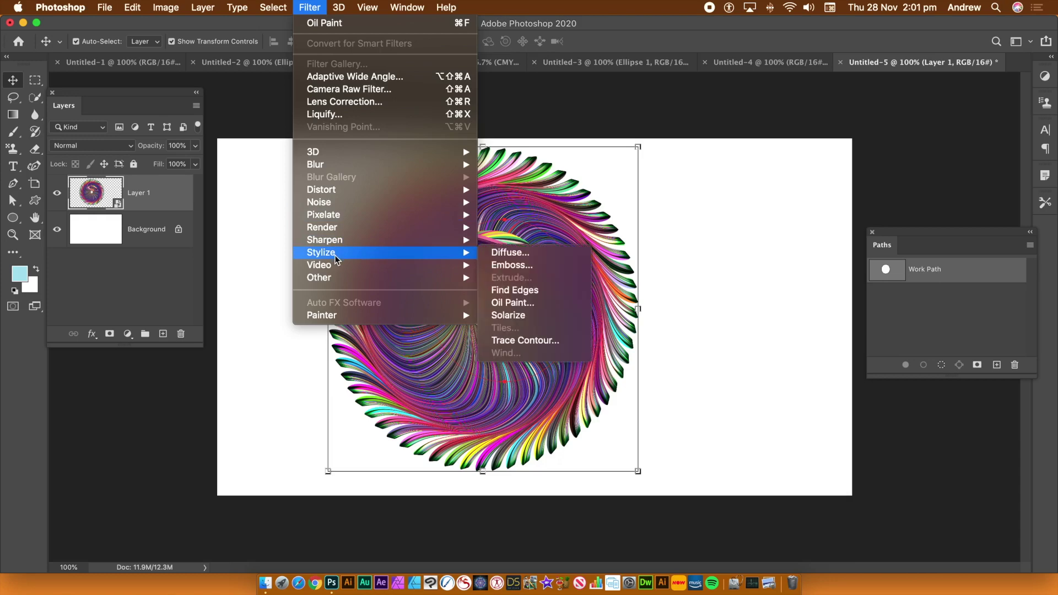
click(512, 302)
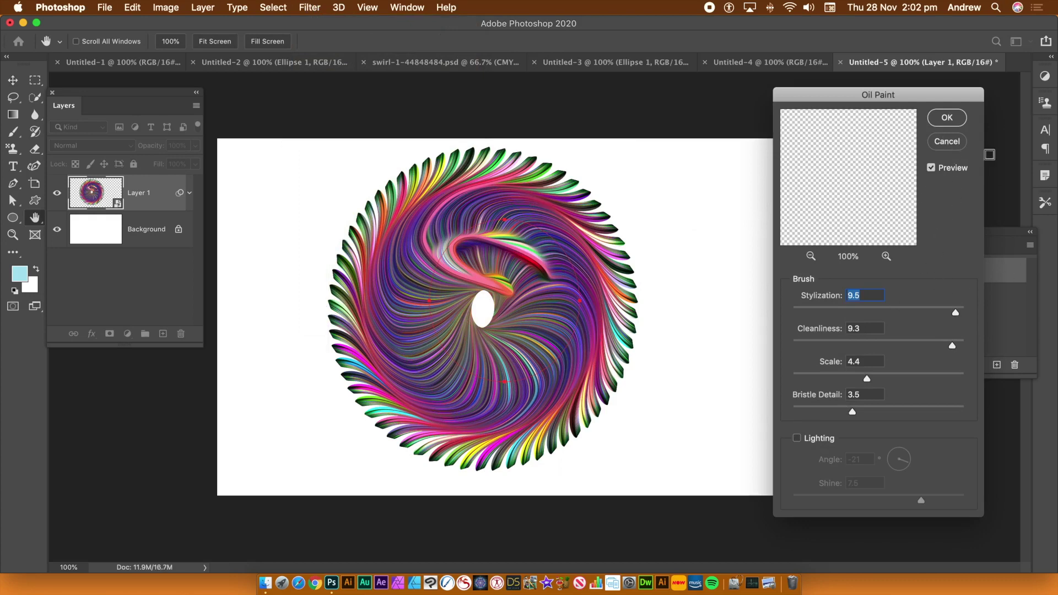
click(947, 116)
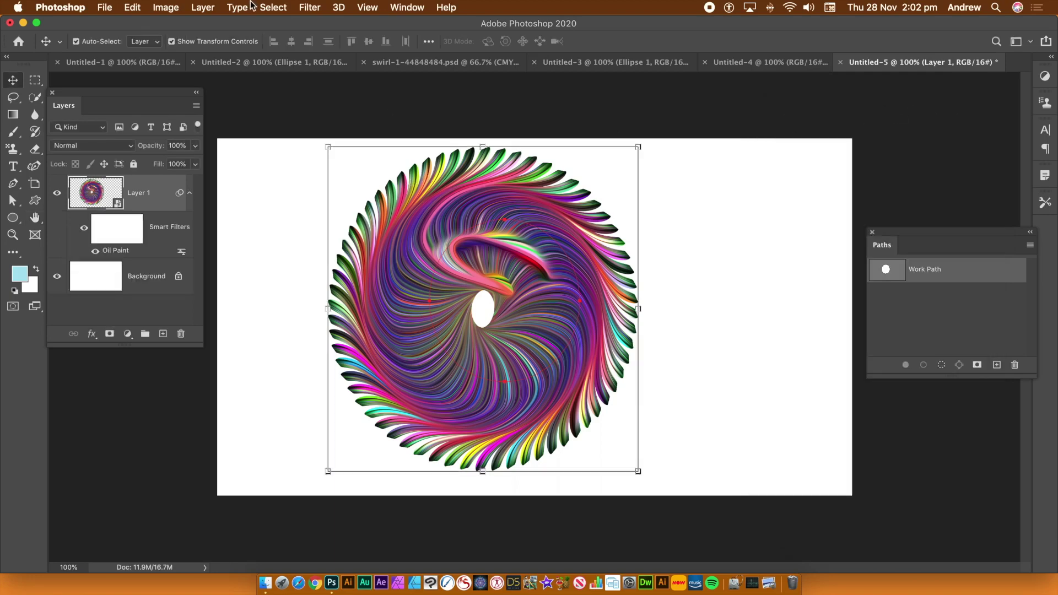
click(310, 7)
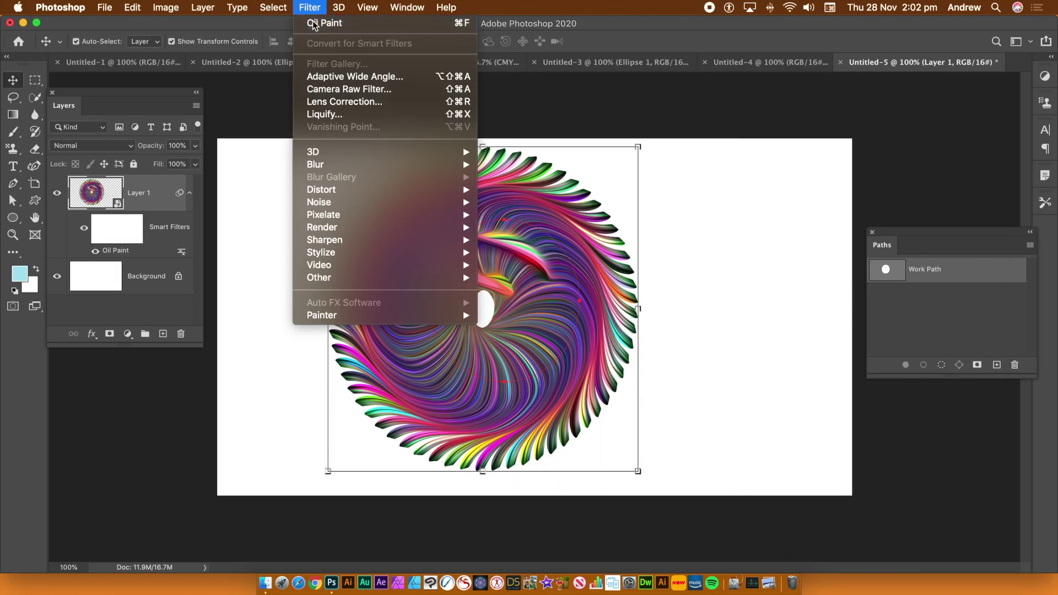
click(314, 23)
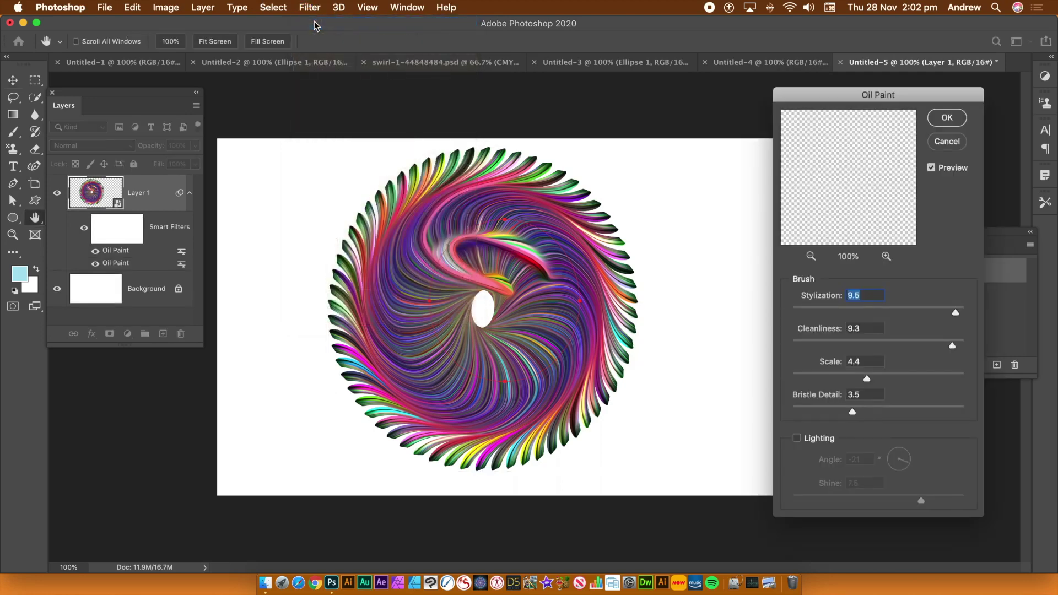
click(947, 118)
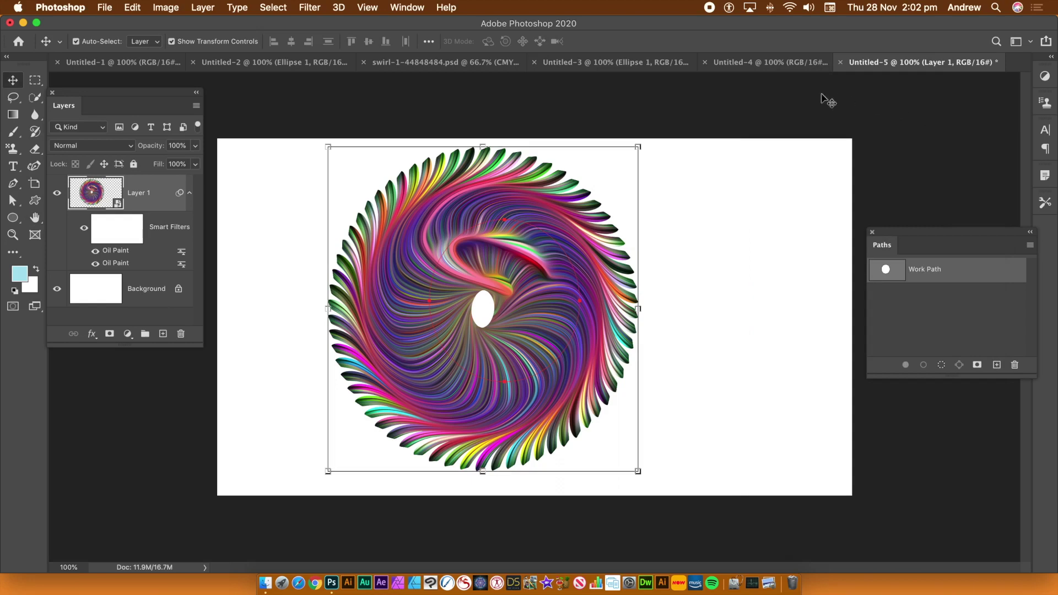
- Try the Find Edges filter on the smart object and undo it
click(306, 7)
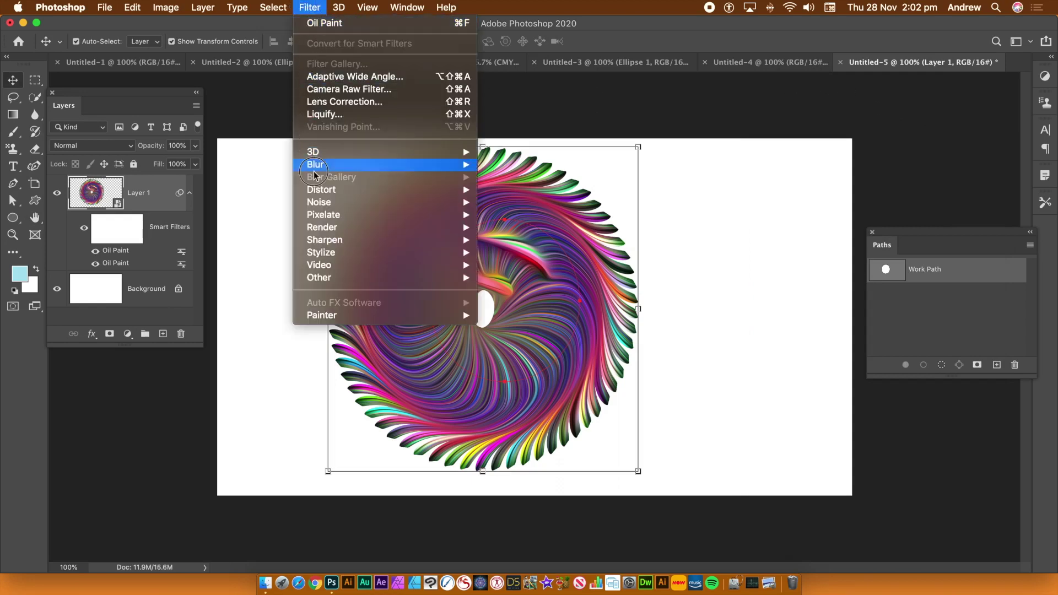
mouse_move(331, 253)
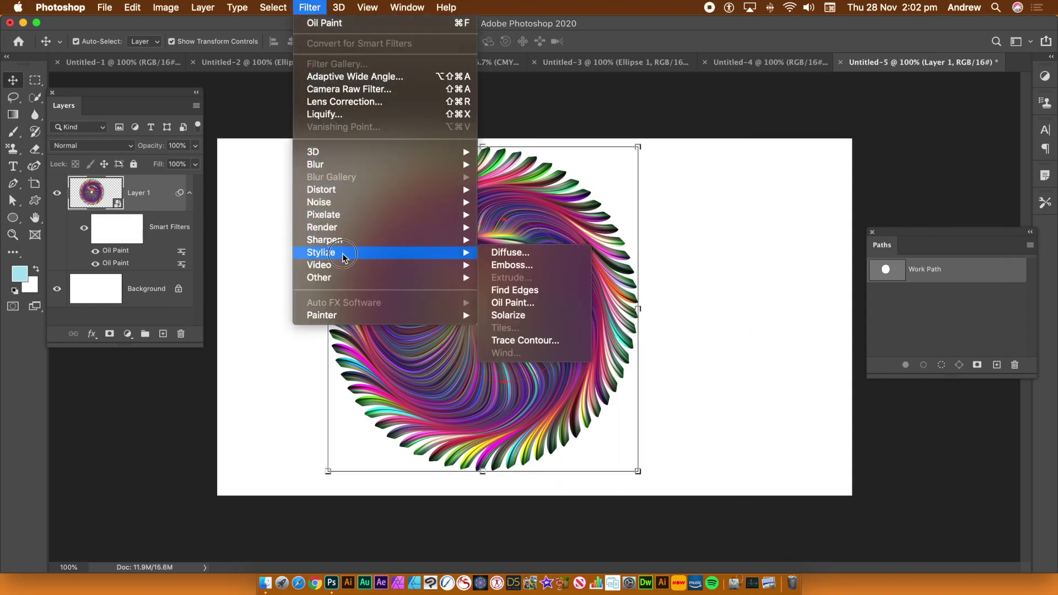
click(526, 290)
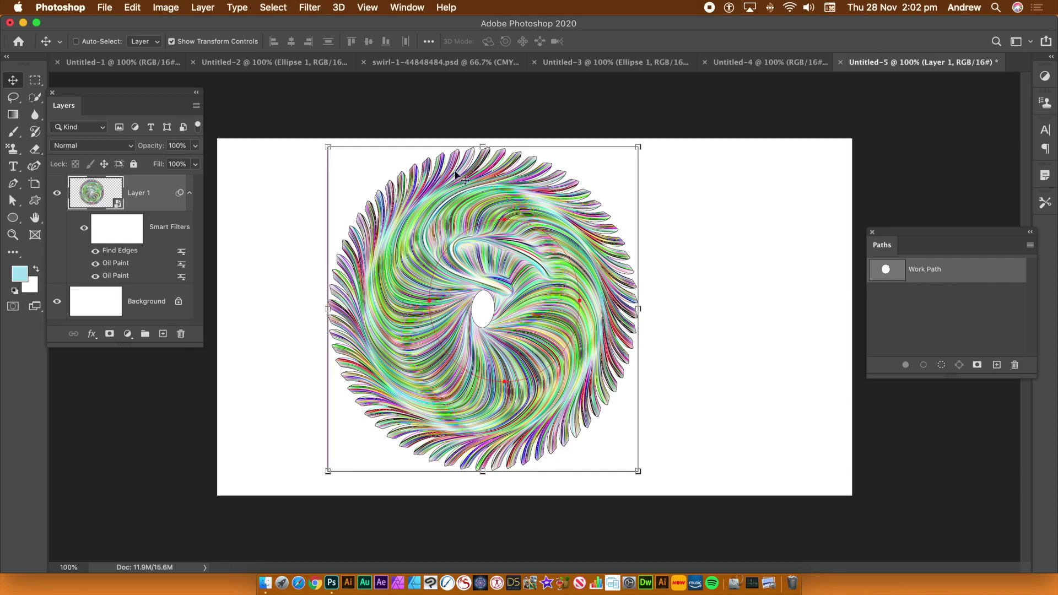
key(super+z)
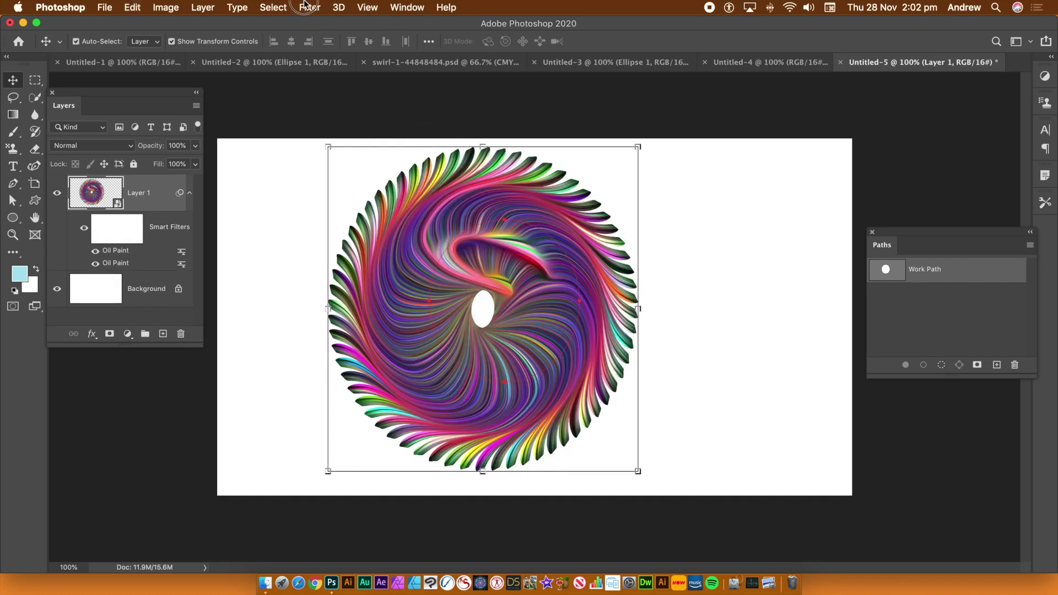
- Preview the Emboss filter on the smart object at angle 23°, height 12 pixels and amount 100%, and cancel it
click(307, 6)
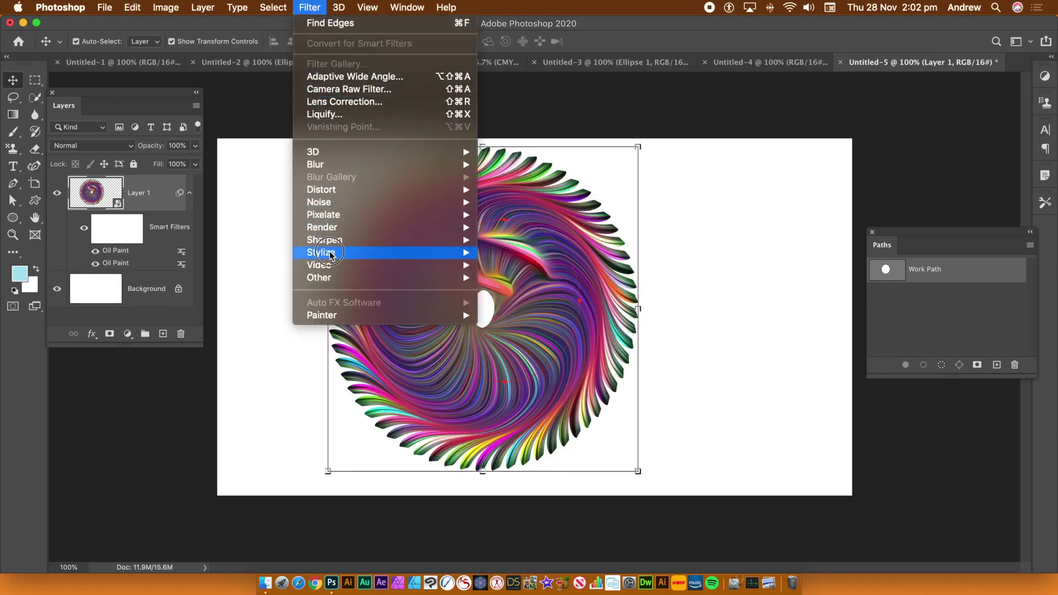
mouse_move(326, 253)
click(525, 265)
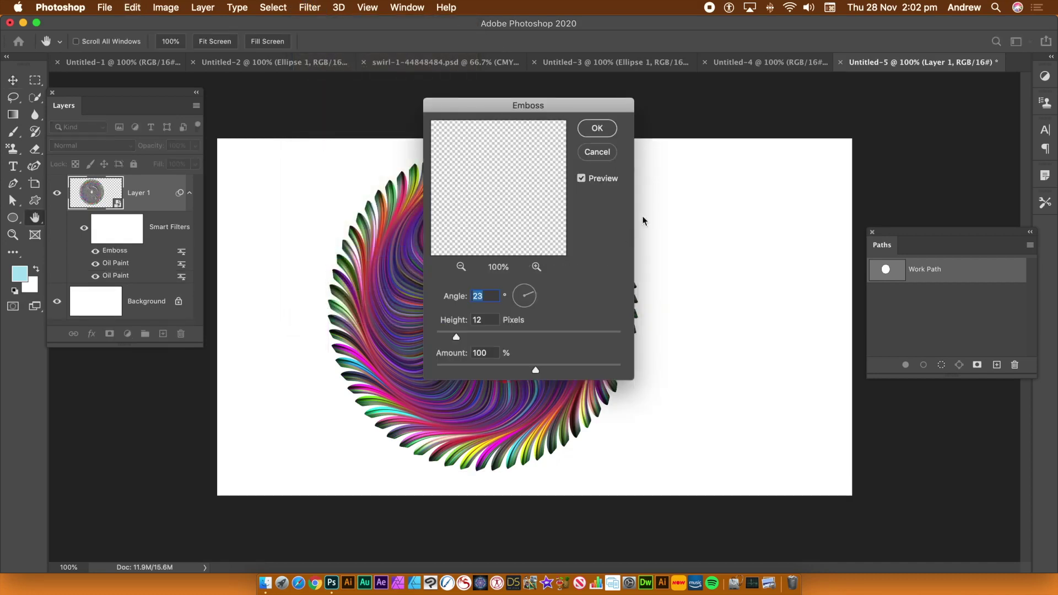
drag(508, 110, 601, 136)
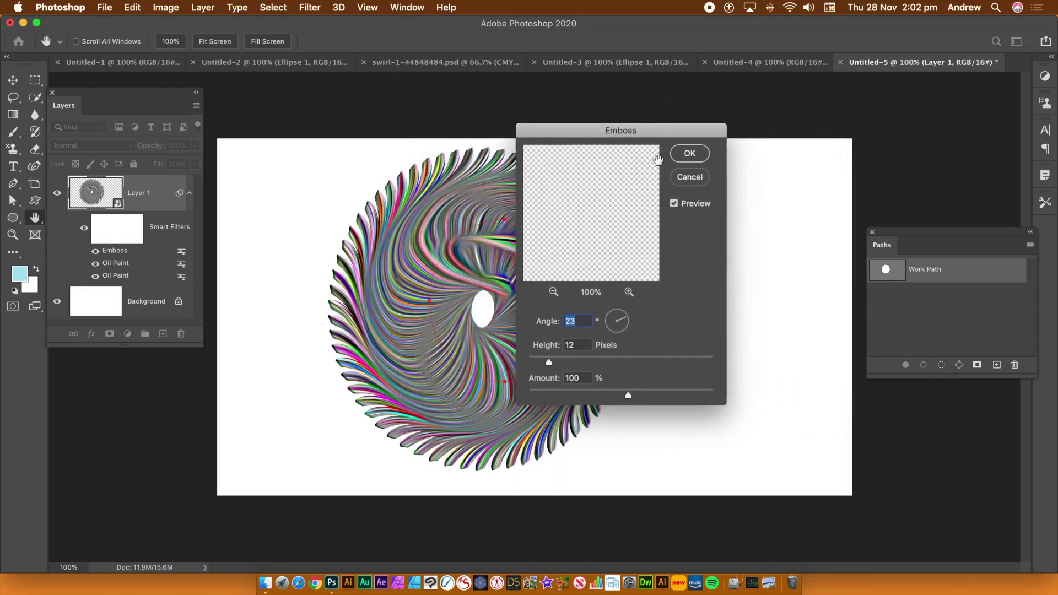
click(690, 178)
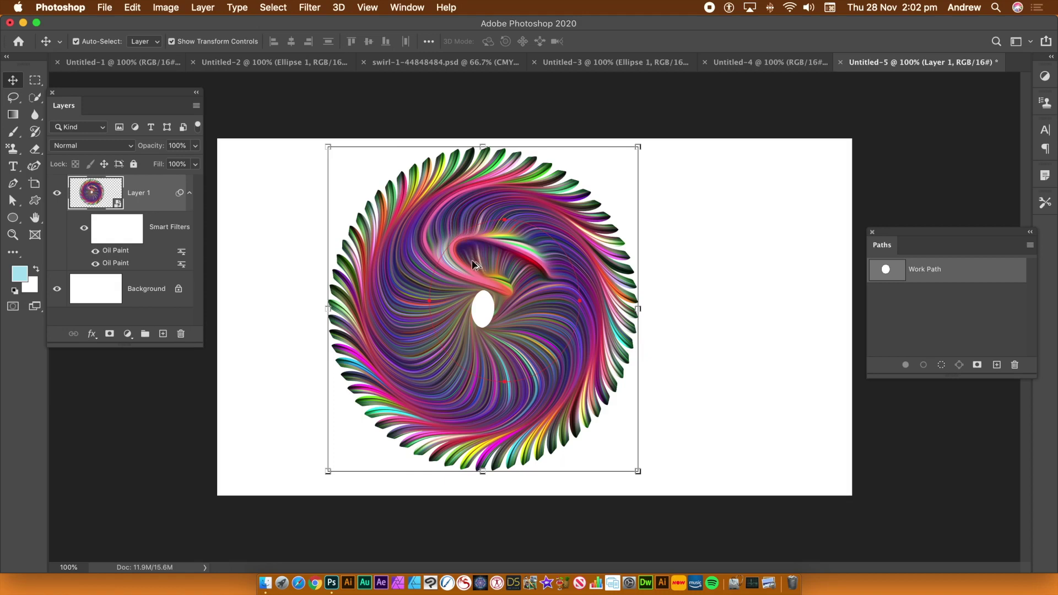
- Duplicate the swirl on Layer 1, scale the copy to 68.61%, and center it over the original
drag(420, 259, 526, 310)
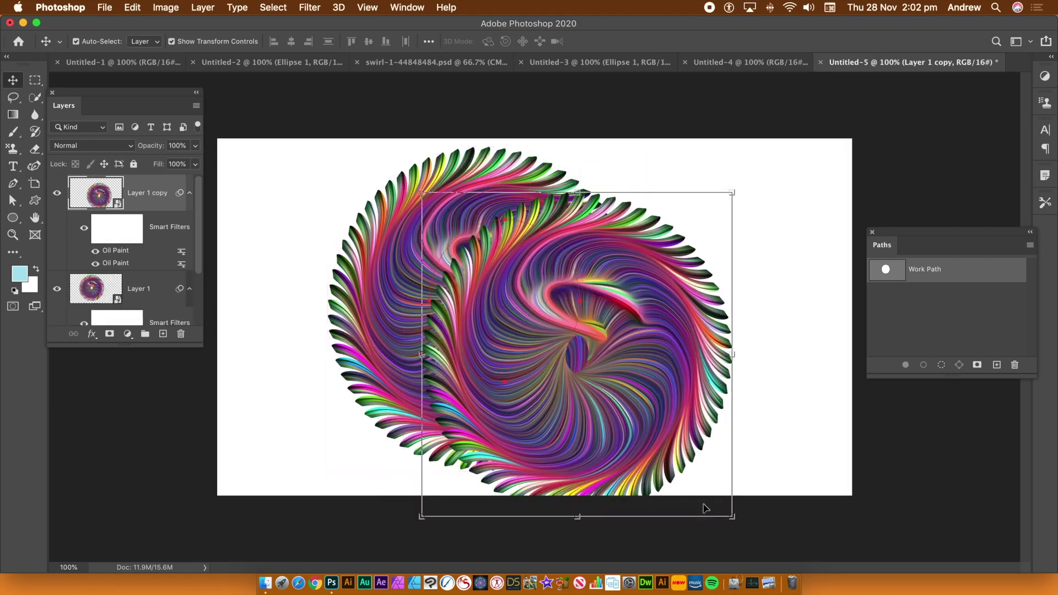
drag(734, 194, 615, 278)
drag(551, 361, 499, 259)
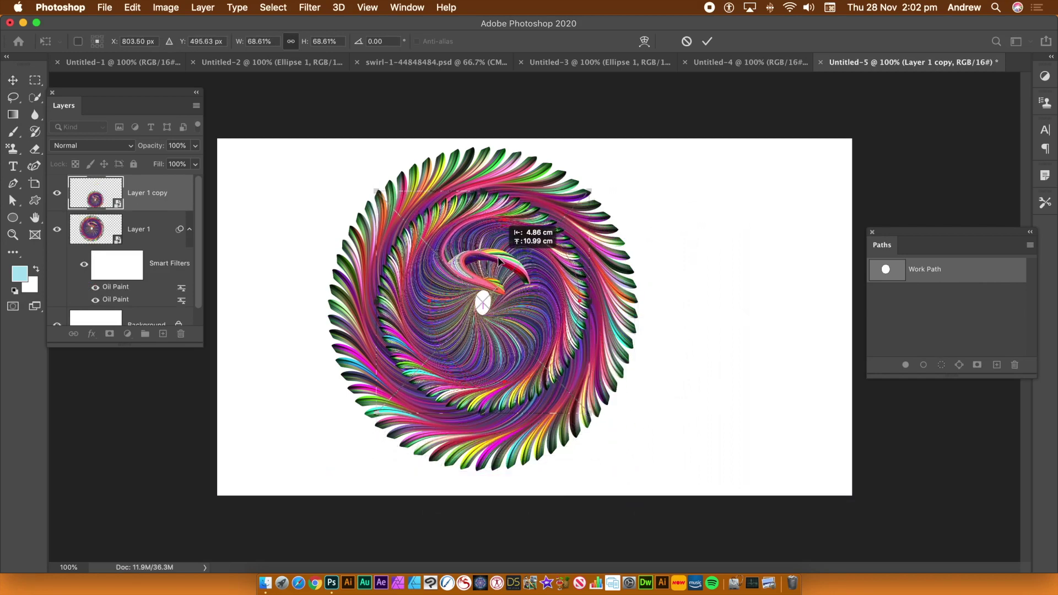
double_click(496, 262)
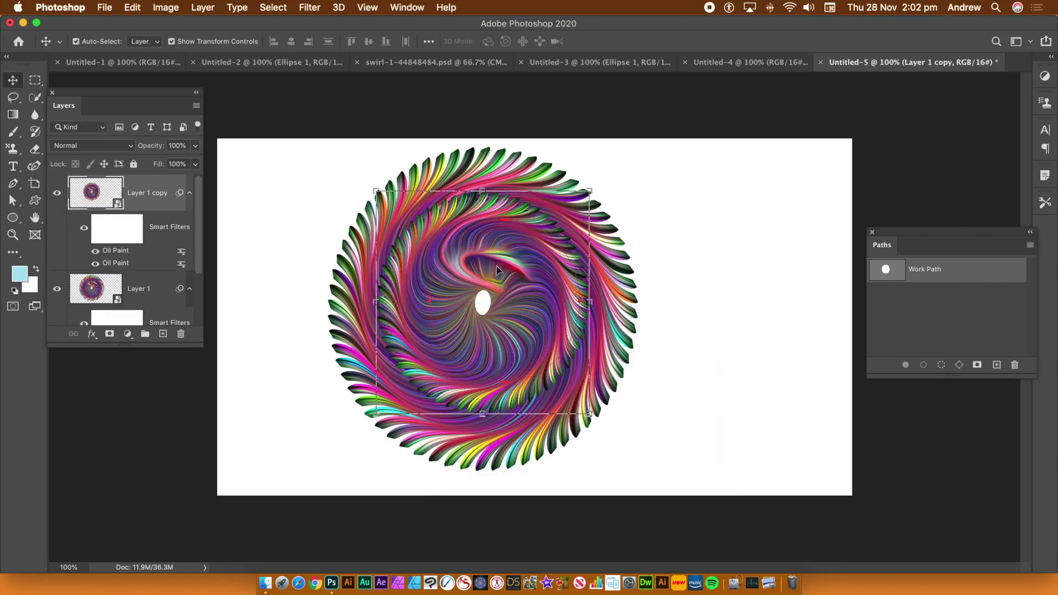
- Duplicate the smaller swirl, scale the new copy to 33.85%, and center it inside the larger rings
drag(497, 284, 579, 323)
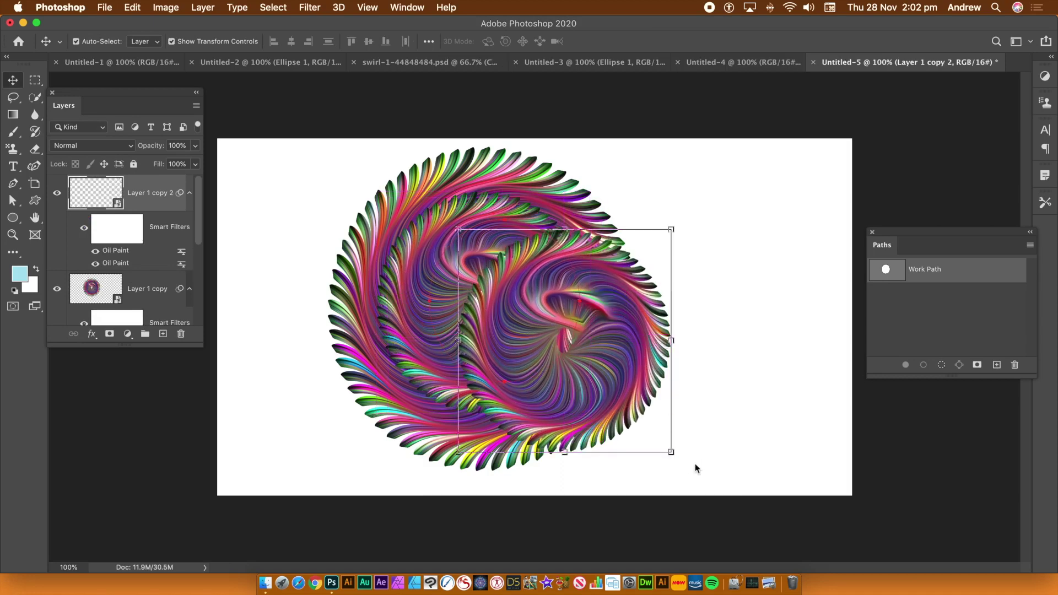
drag(671, 451, 565, 334)
drag(516, 292, 498, 292)
key(Return)
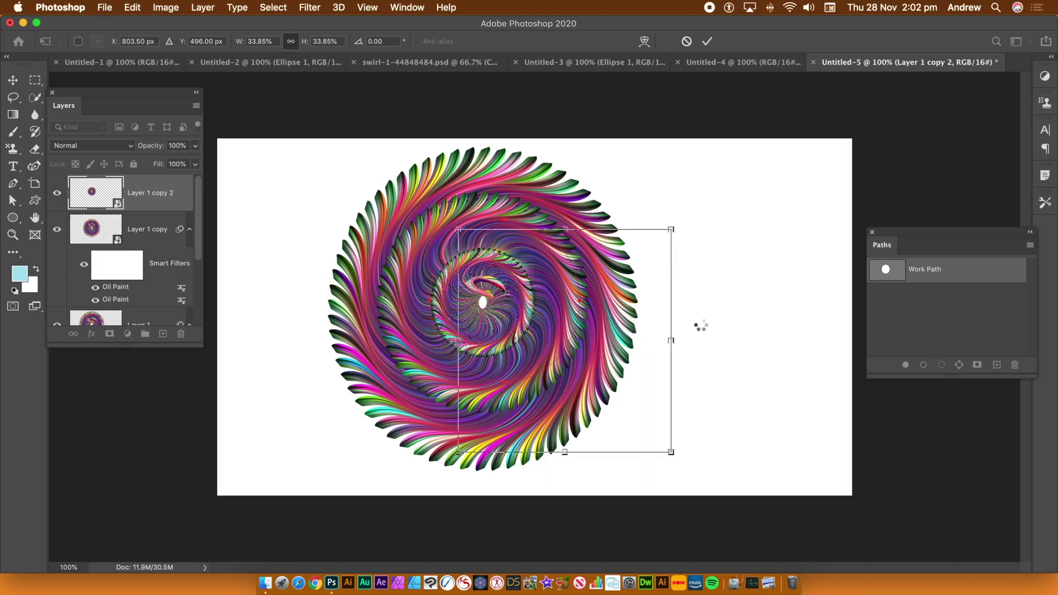
click(745, 338)
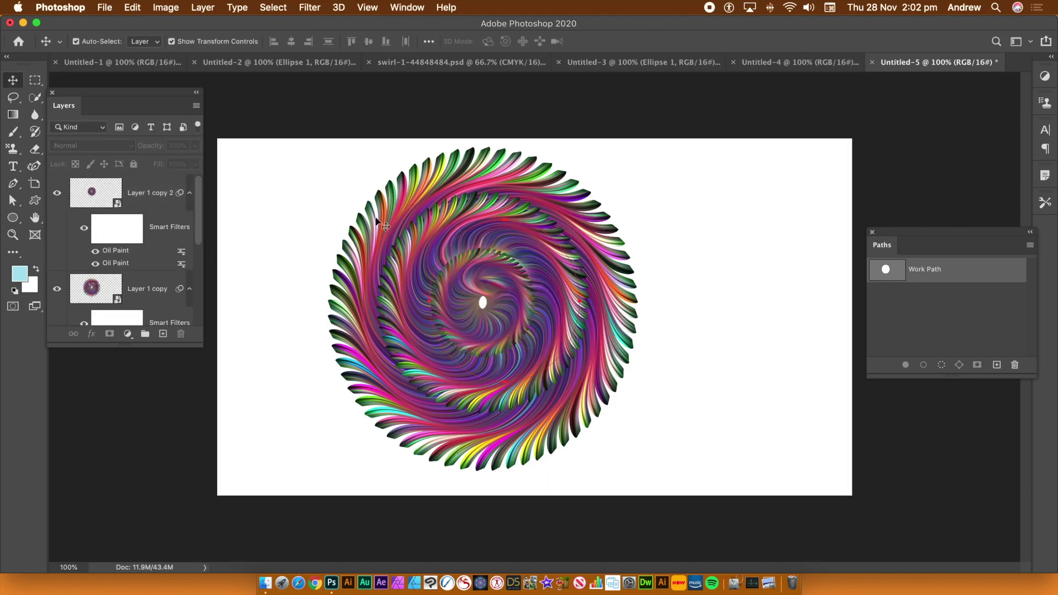
- Duplicate the innermost swirl, scale the new copy to 20.23%, and place it at the pattern's center
click(491, 292)
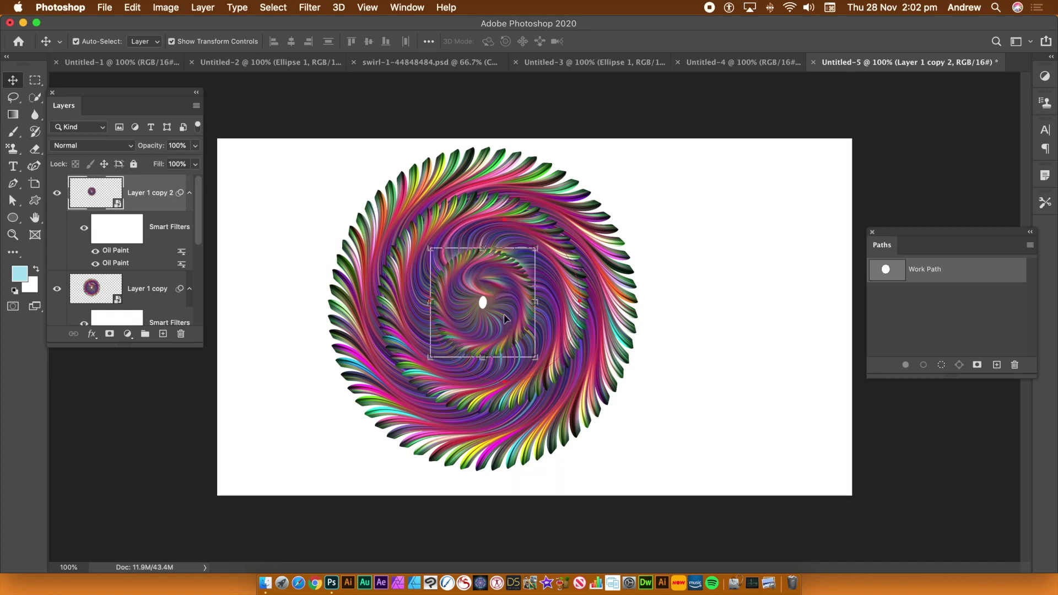
drag(491, 295, 543, 337)
drag(589, 400, 526, 332)
drag(525, 325, 495, 305)
double_click(498, 302)
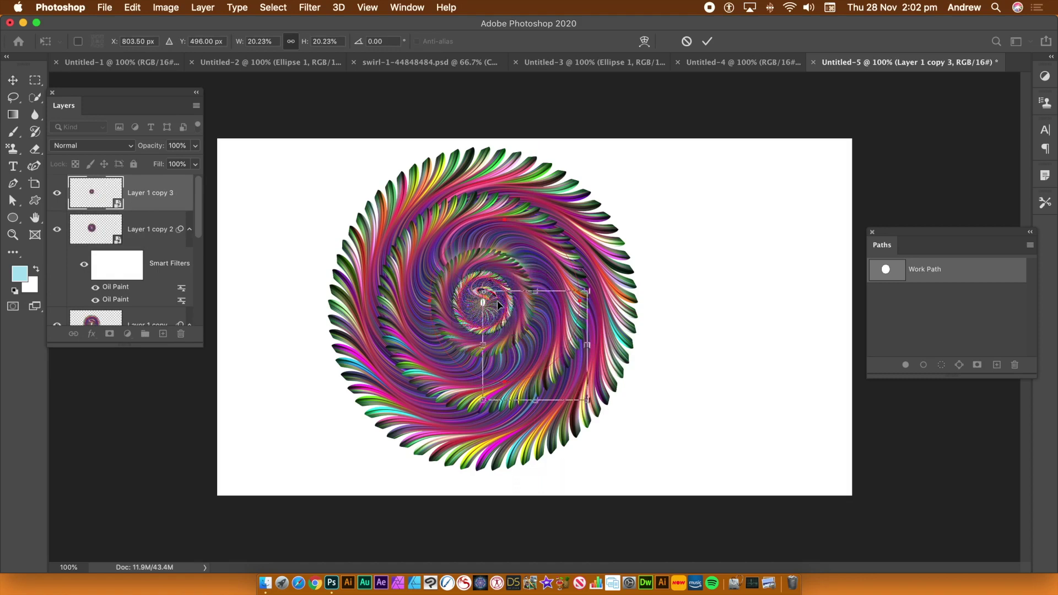
click(705, 333)
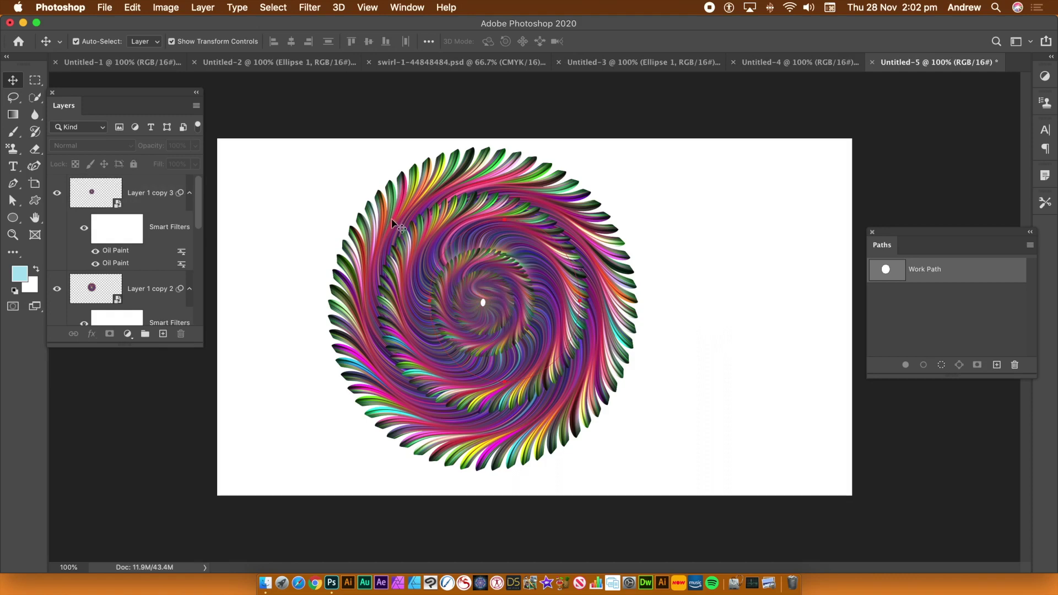
- Apply a Hue/Saturation adjustment to Layer 1 copy with the hue set to +55
click(411, 214)
click(427, 230)
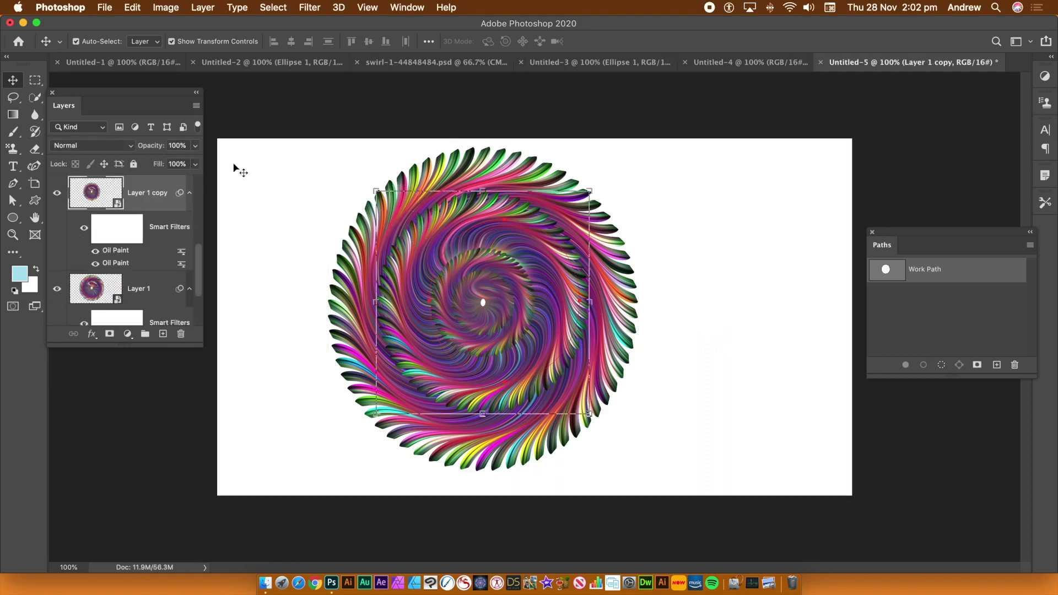
click(165, 7)
mouse_move(178, 48)
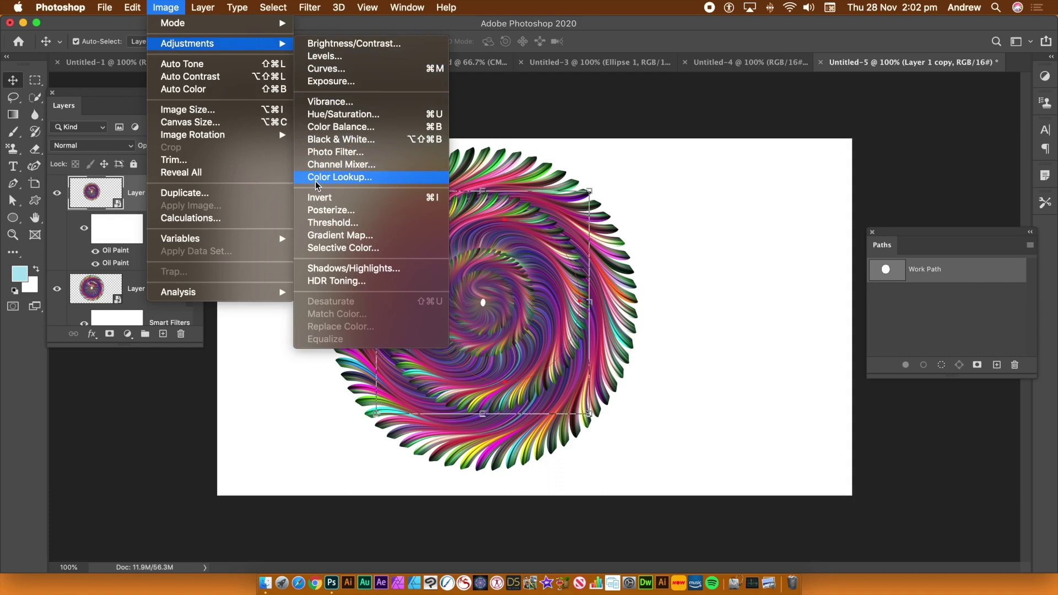
click(349, 116)
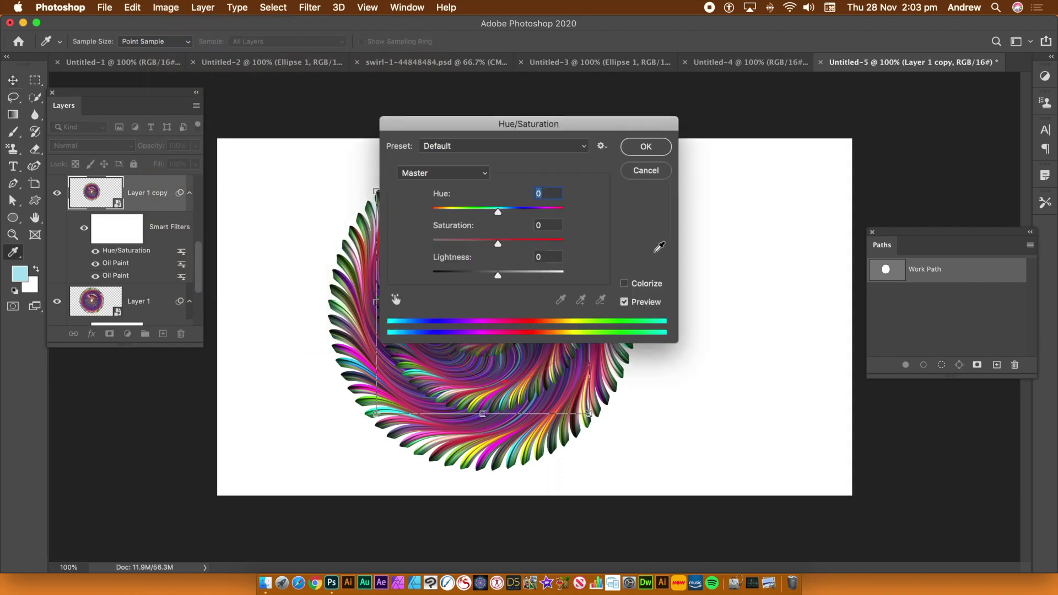
drag(515, 125, 760, 144)
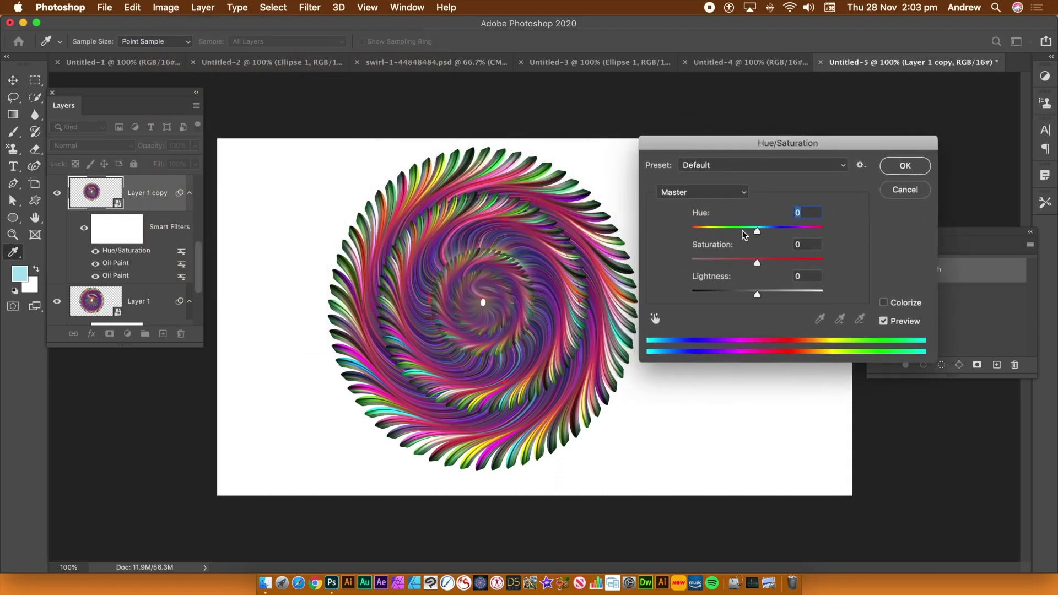
click(718, 228)
drag(757, 232, 731, 231)
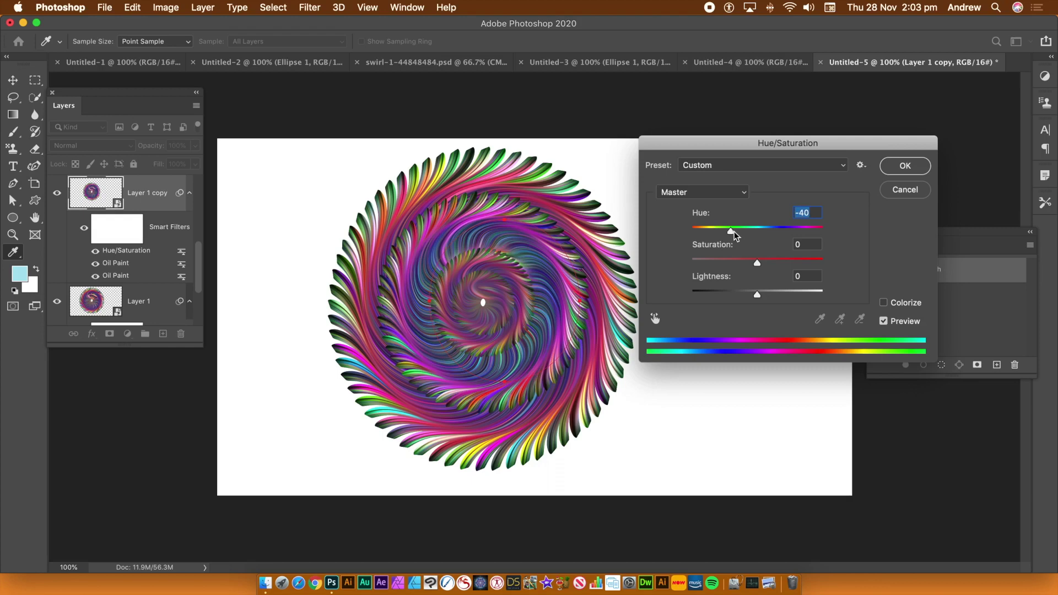
drag(731, 234, 792, 233)
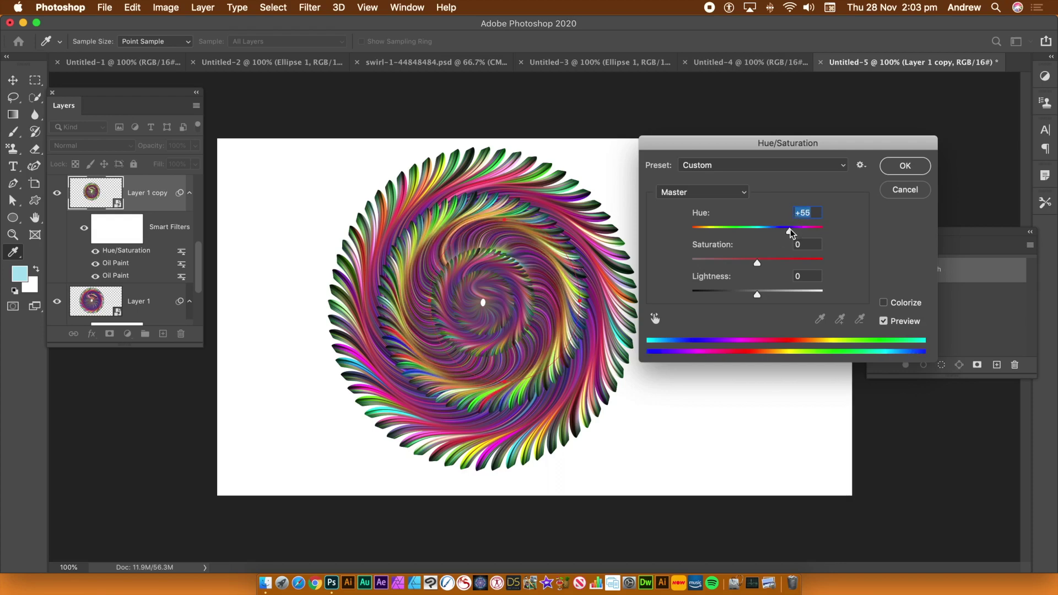
click(904, 166)
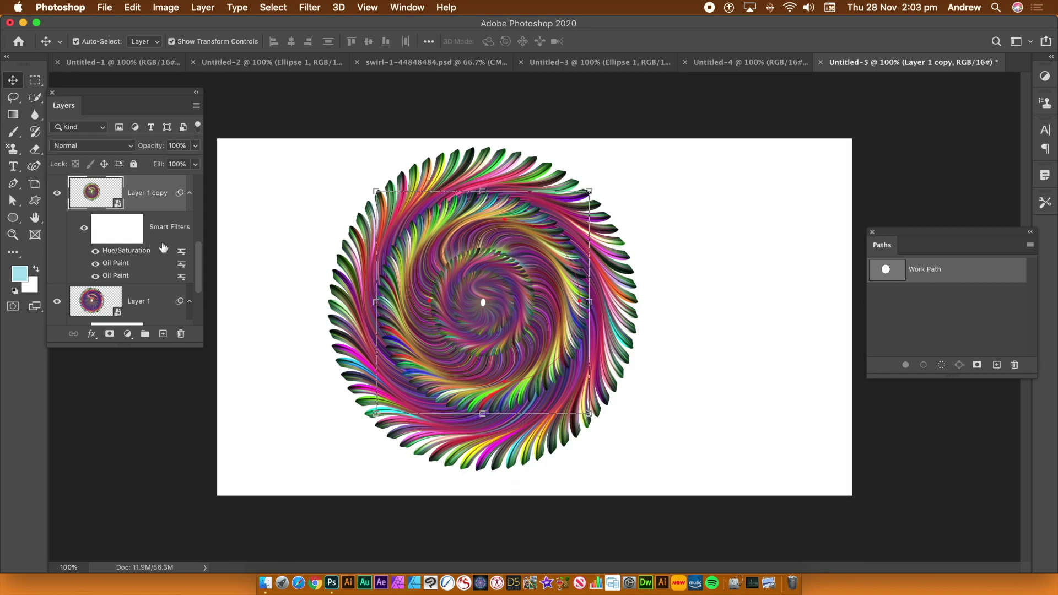
- Apply a Vibrance adjustment to Layer 1 copy 2 with vibrance +32 and saturation +59
drag(200, 249, 201, 224)
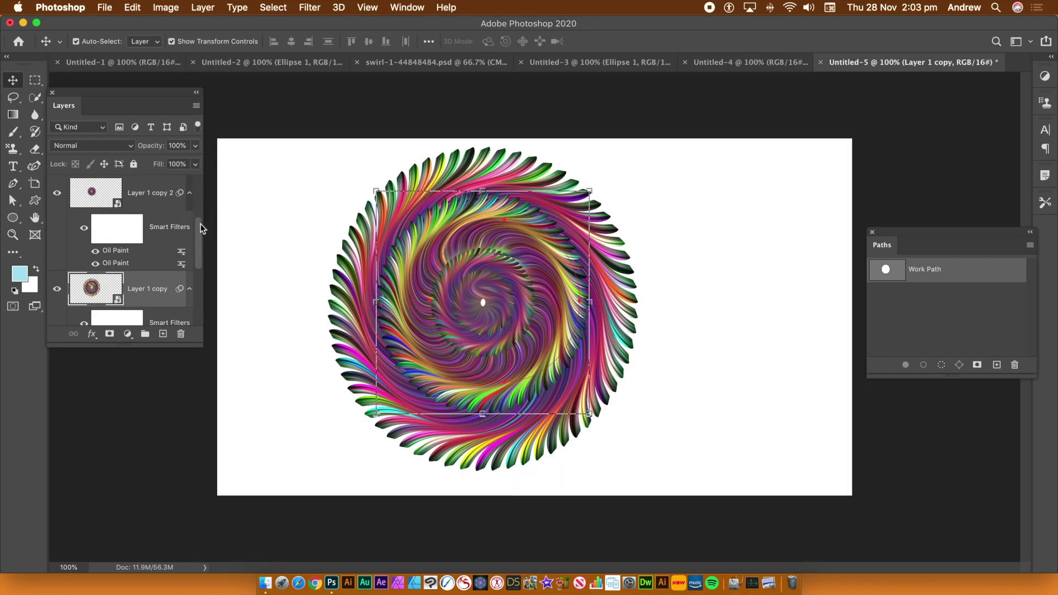
click(147, 197)
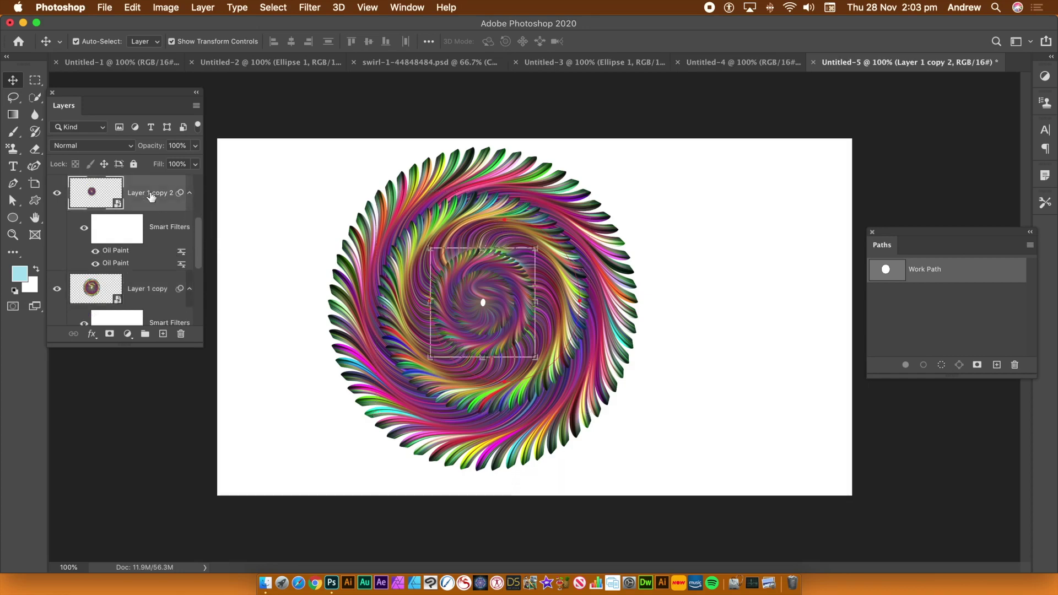
click(156, 8)
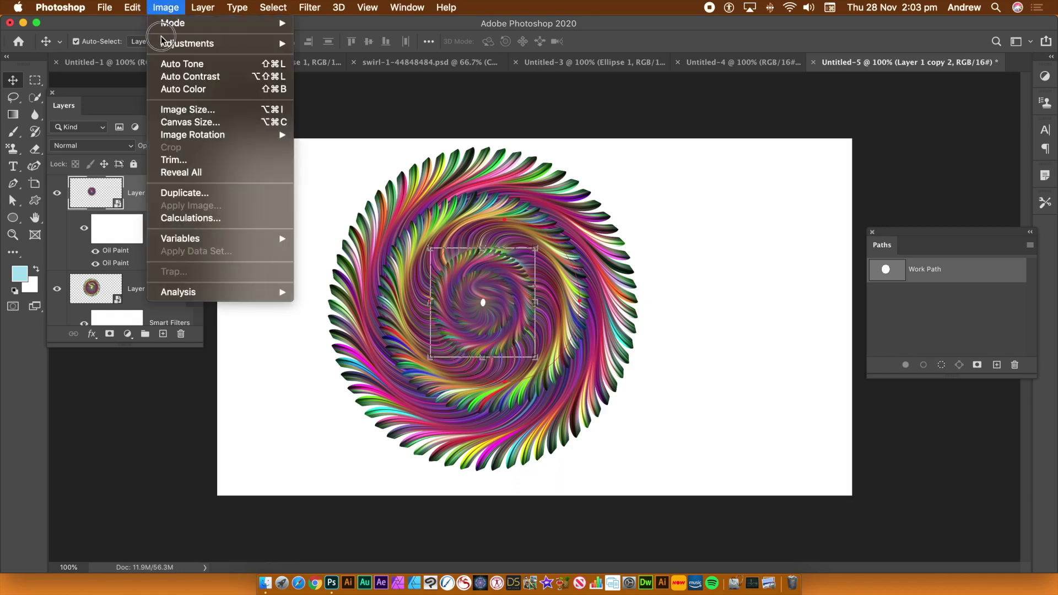
mouse_move(265, 44)
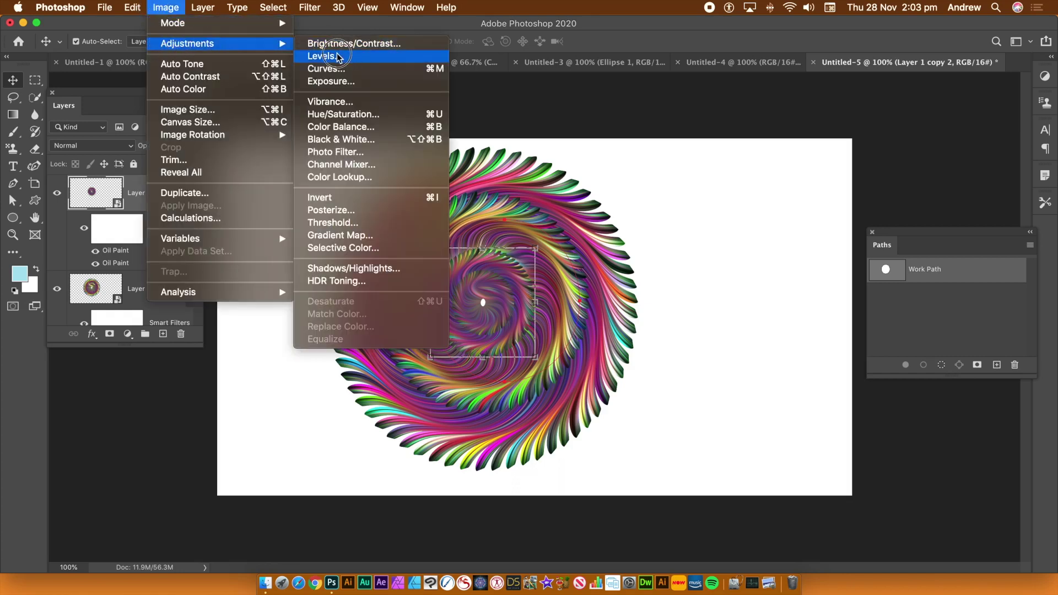
click(330, 102)
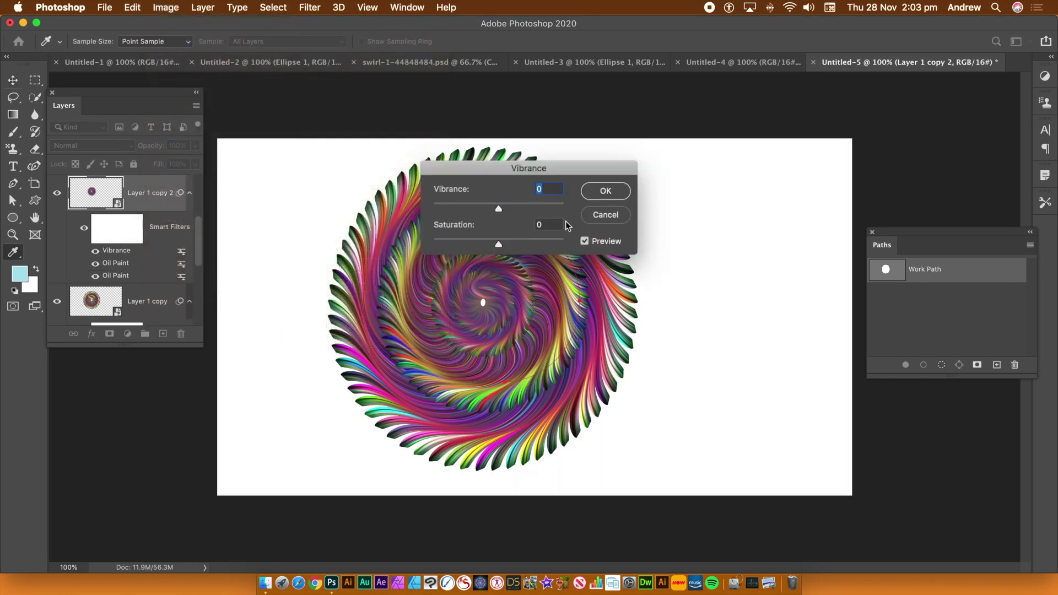
click(519, 208)
click(525, 244)
drag(527, 244, 537, 246)
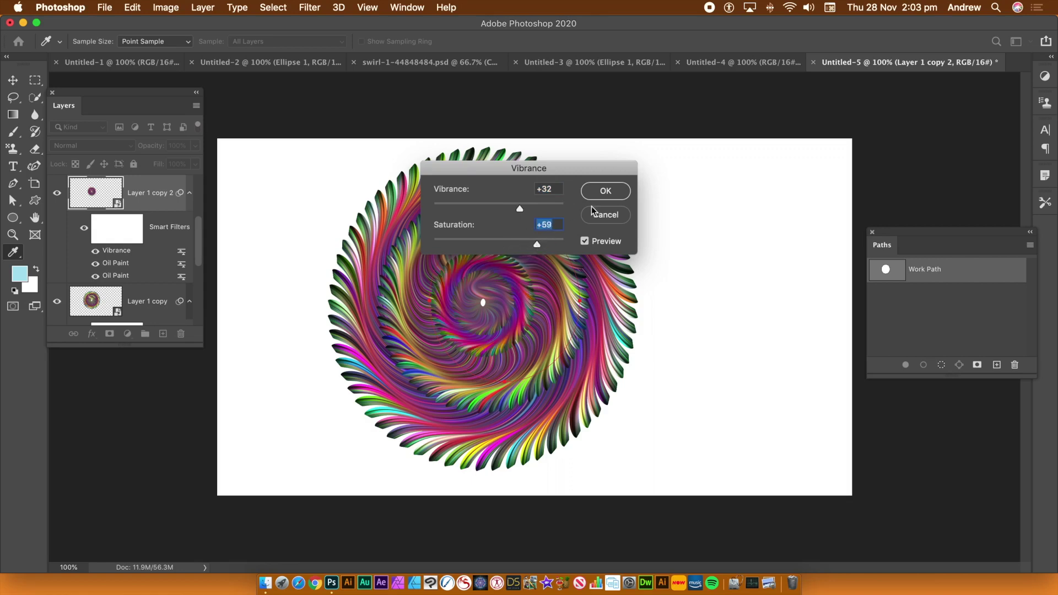
click(606, 190)
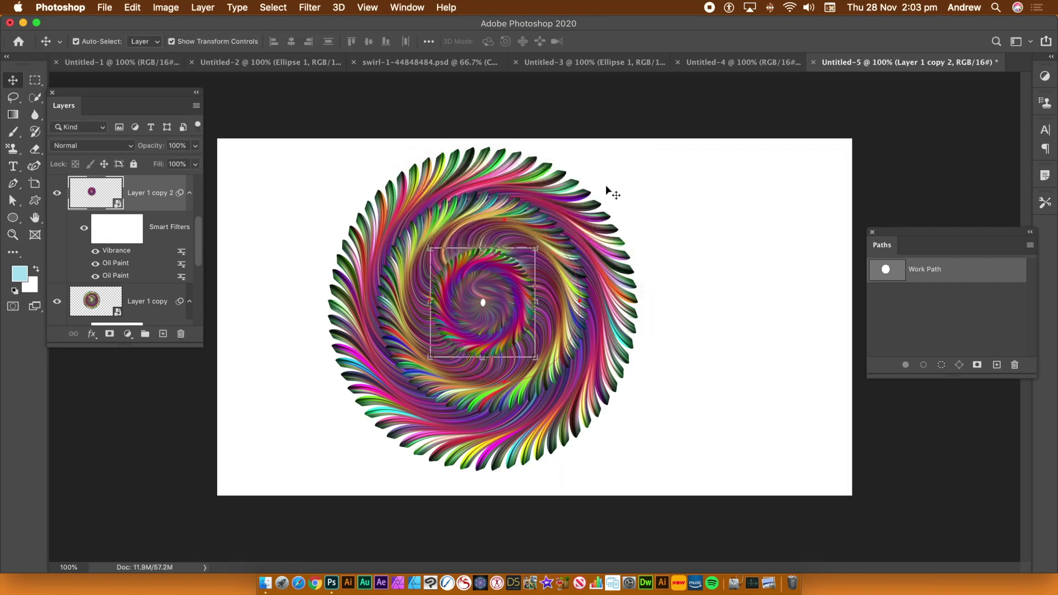
- Apply a Hue/Saturation adjustment to Layer 1 copy 2 with the hue set to -104
click(157, 12)
mouse_move(171, 43)
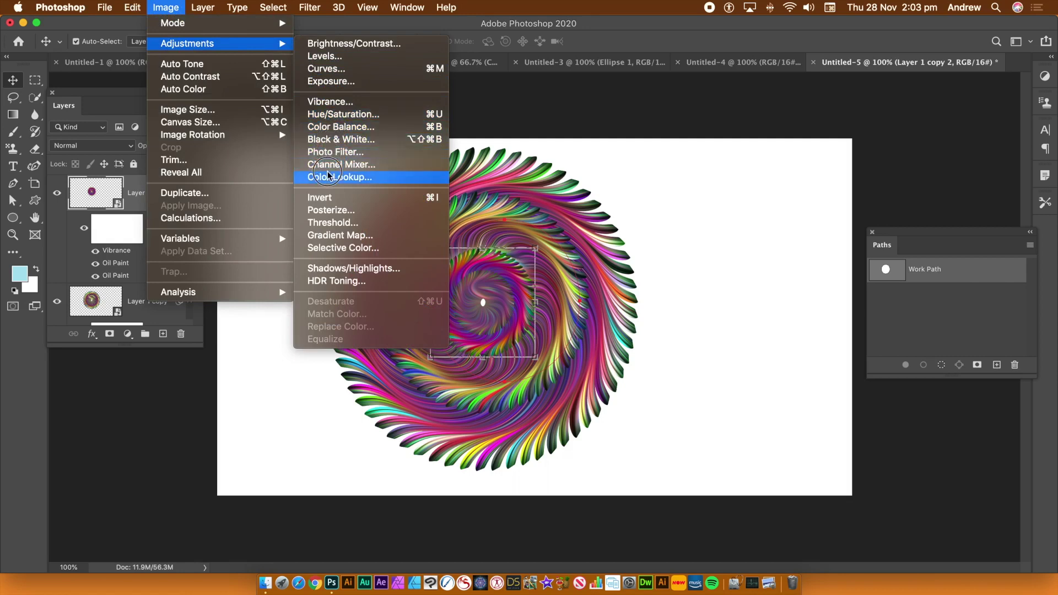
click(344, 115)
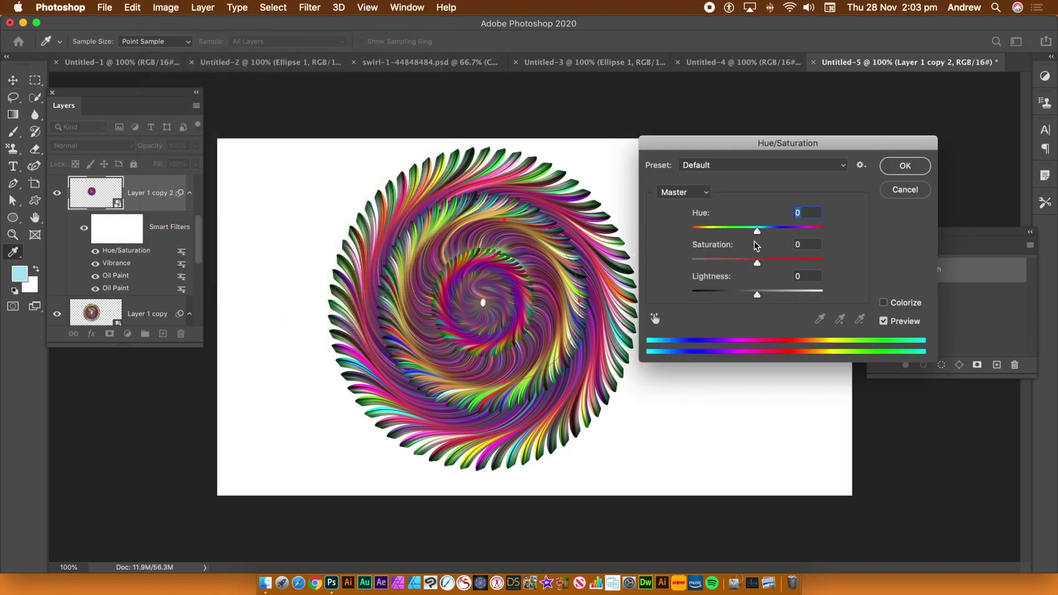
drag(742, 231, 712, 233)
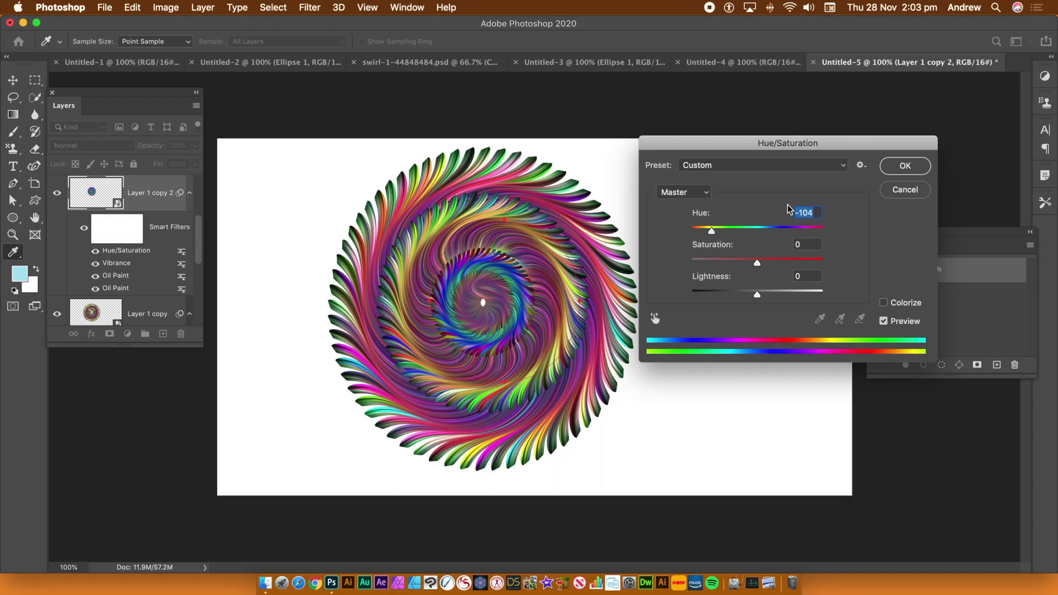
click(911, 166)
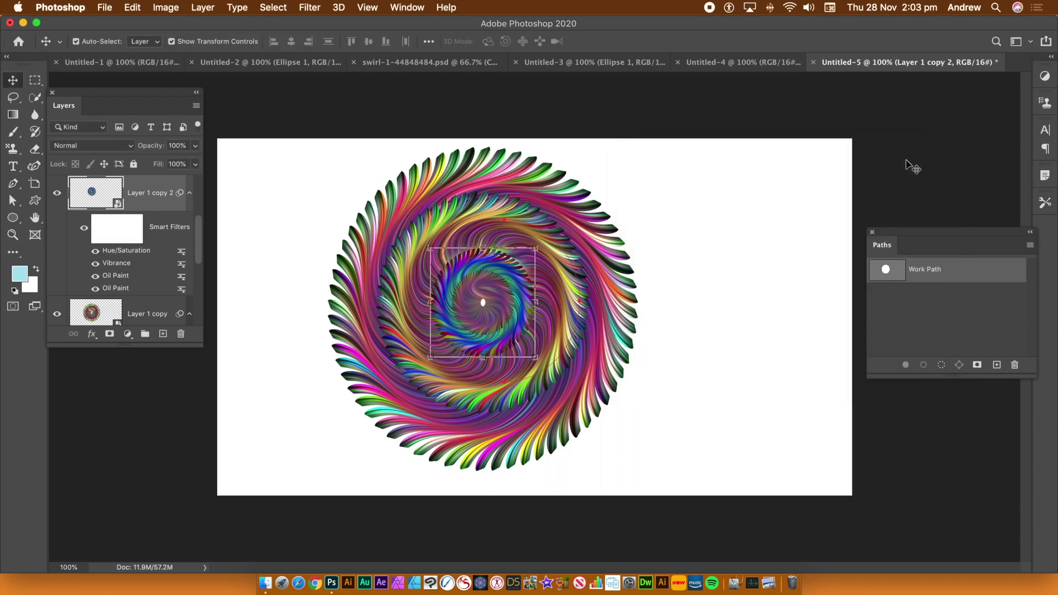
- Select all the swirl layers without the background and convert them into a single smart object
click(256, 175)
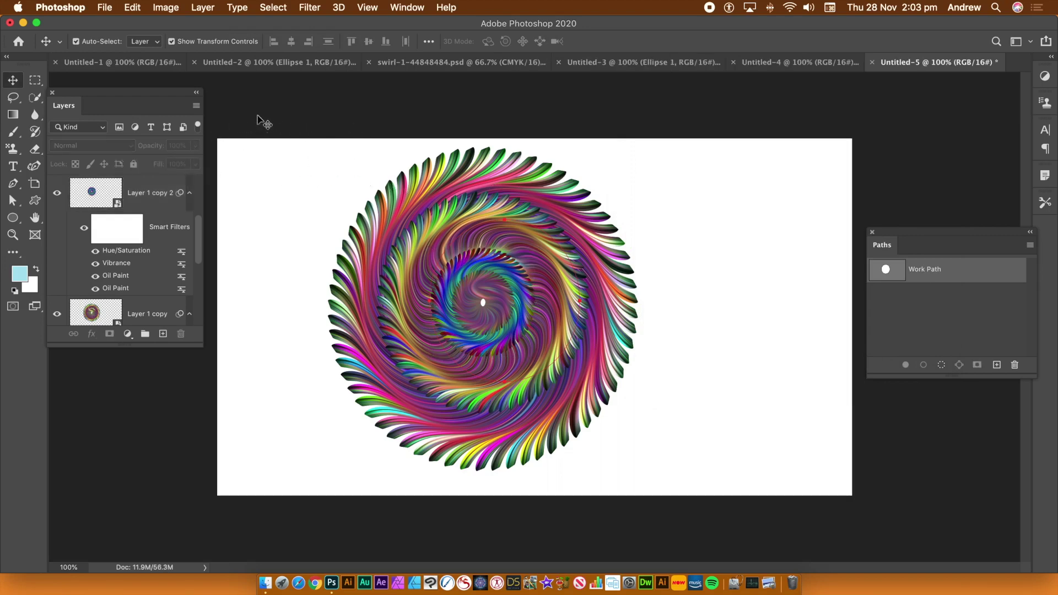
drag(268, 108, 722, 492)
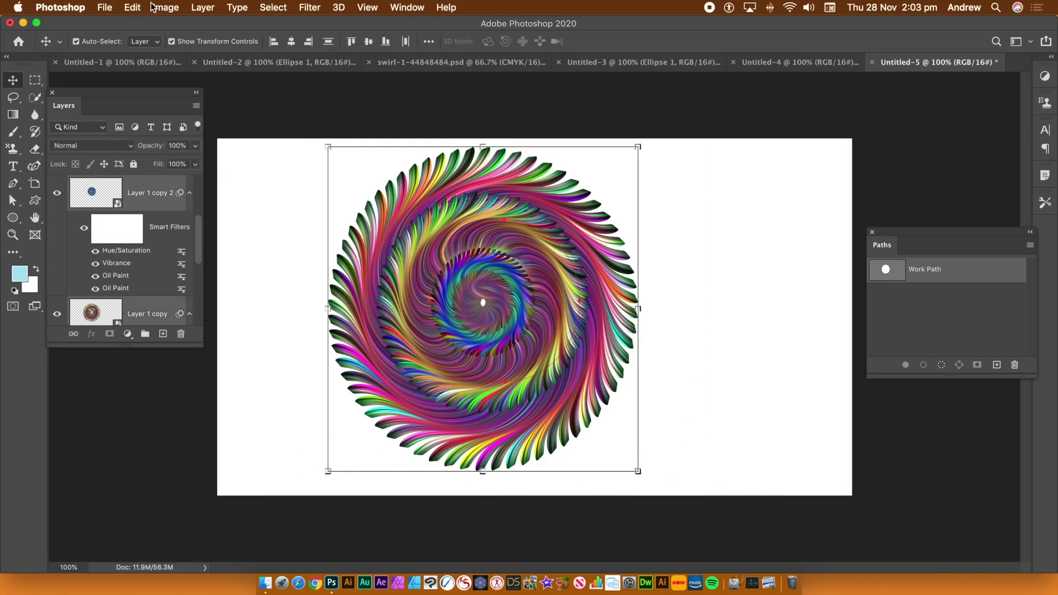
click(193, 9)
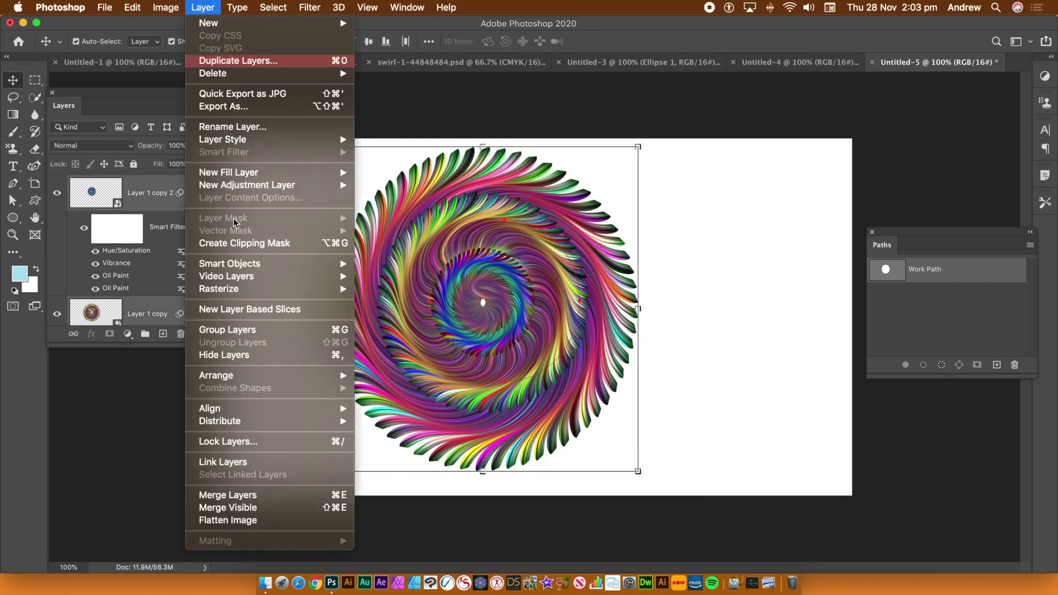
mouse_move(257, 265)
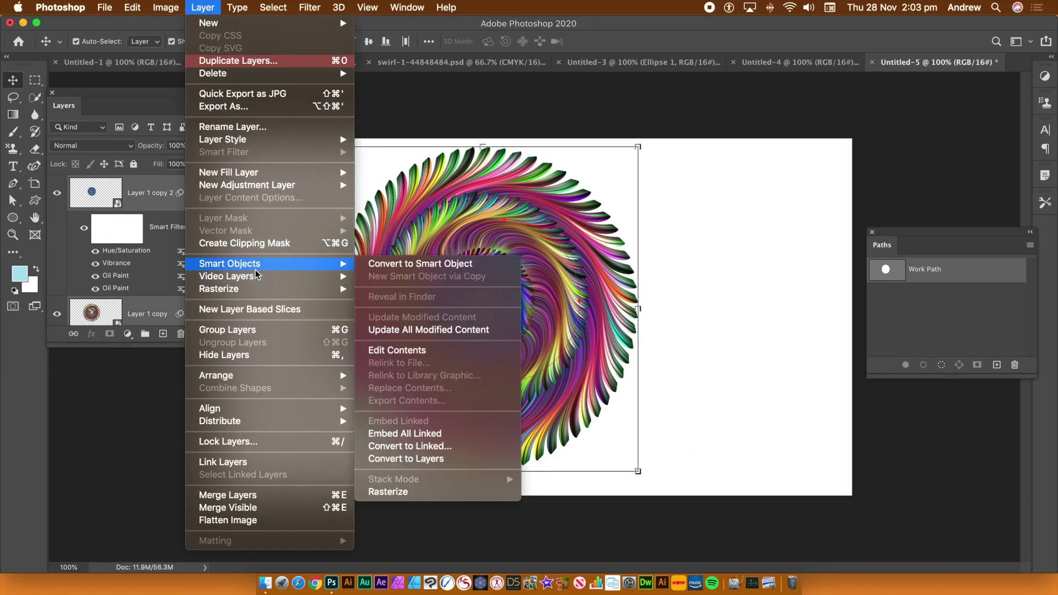
click(389, 271)
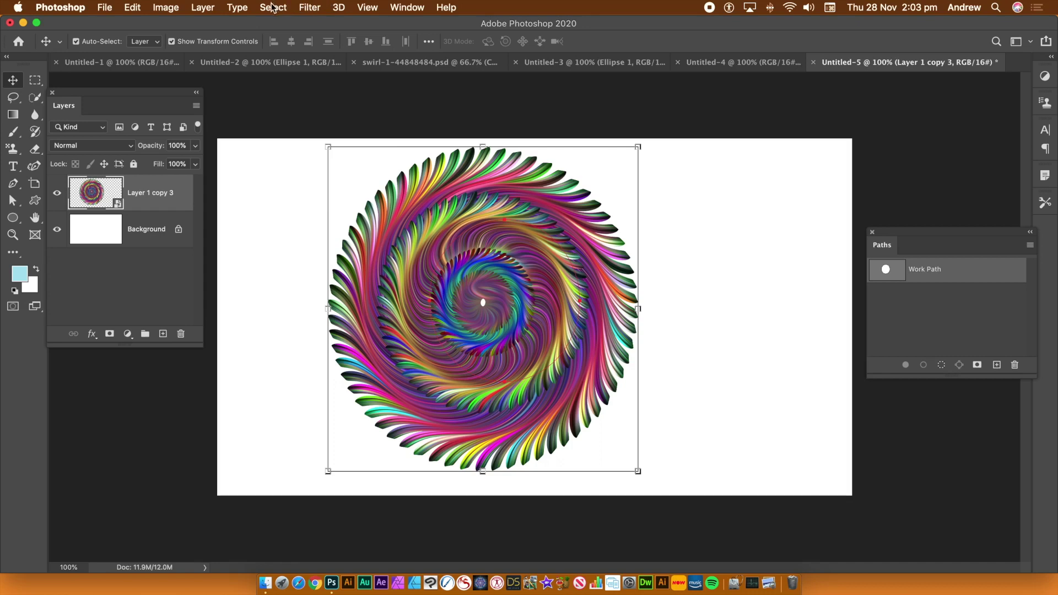
- Apply the Oil Paint filter to the combined smart object with stylization 9.5, cleanliness 9.3, scale 4.4, bristle detail 3.5 and lighting off
click(301, 7)
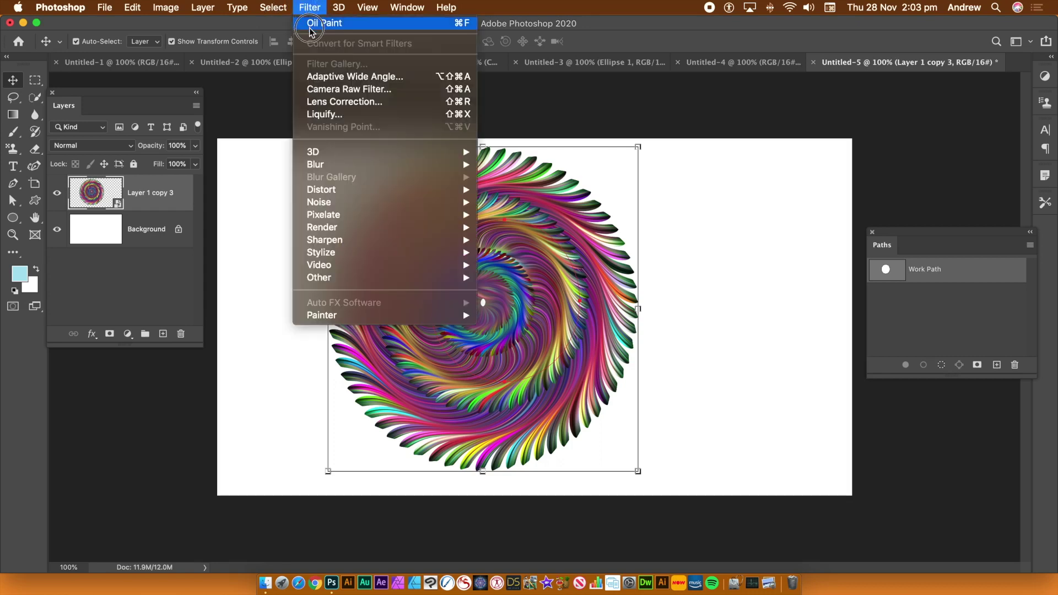
click(312, 25)
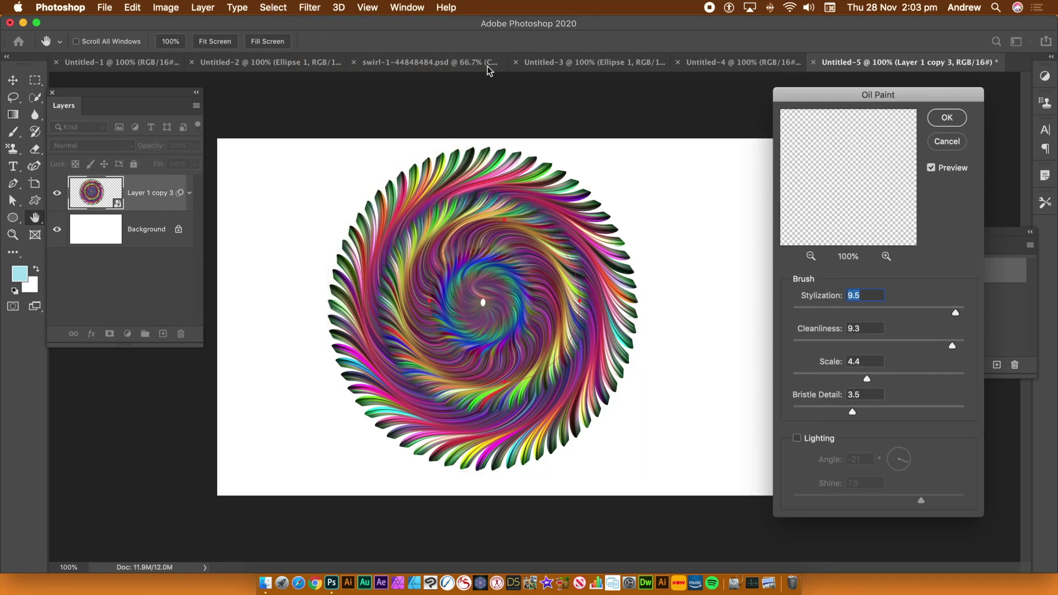
click(948, 119)
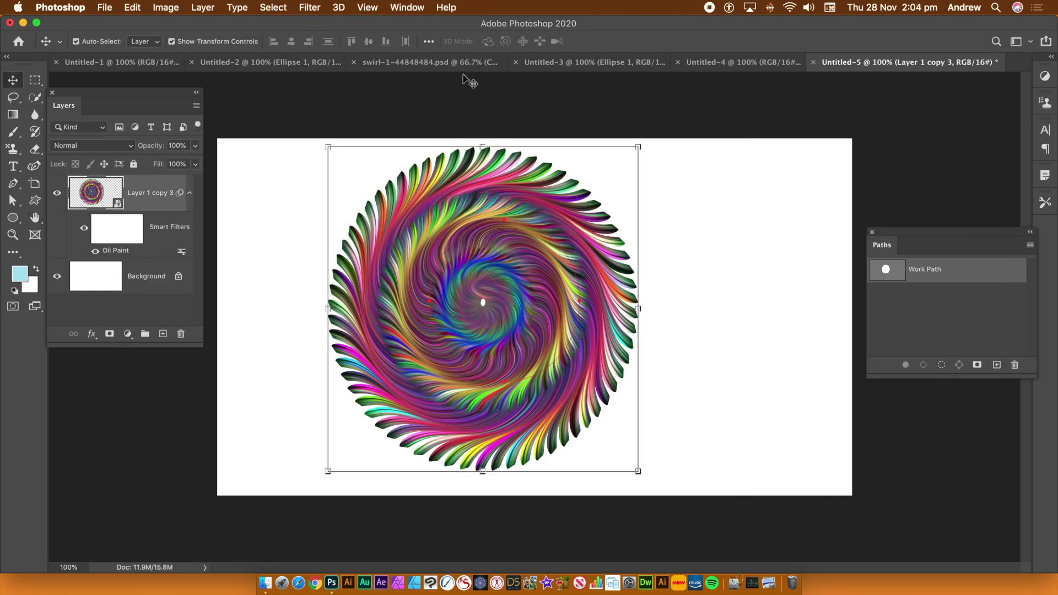
- Apply the Oil Paint filter a second time to the combined swirl smart object with the same settings
click(314, 8)
click(321, 28)
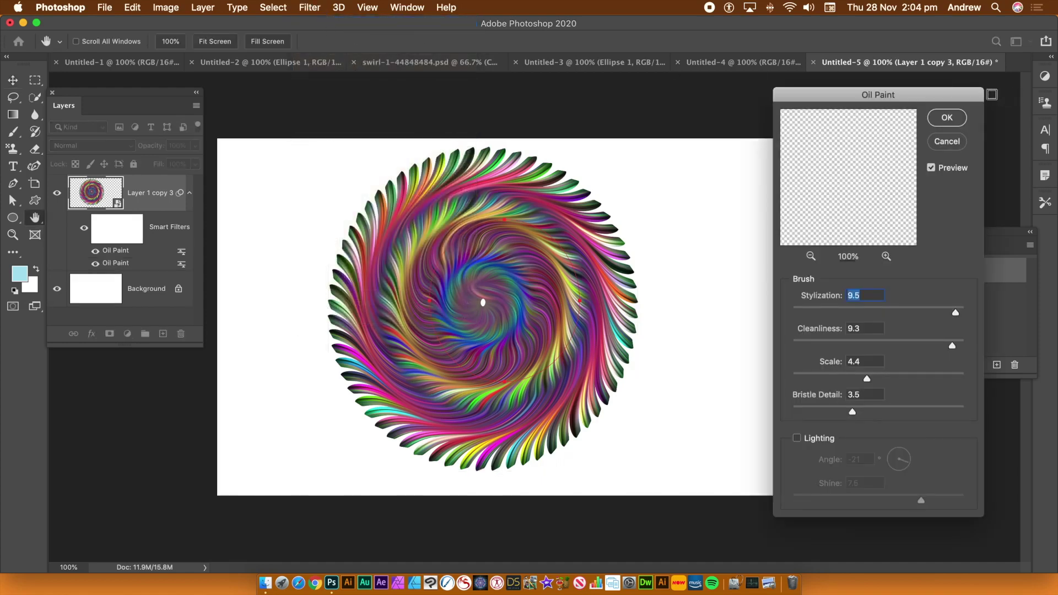
click(945, 117)
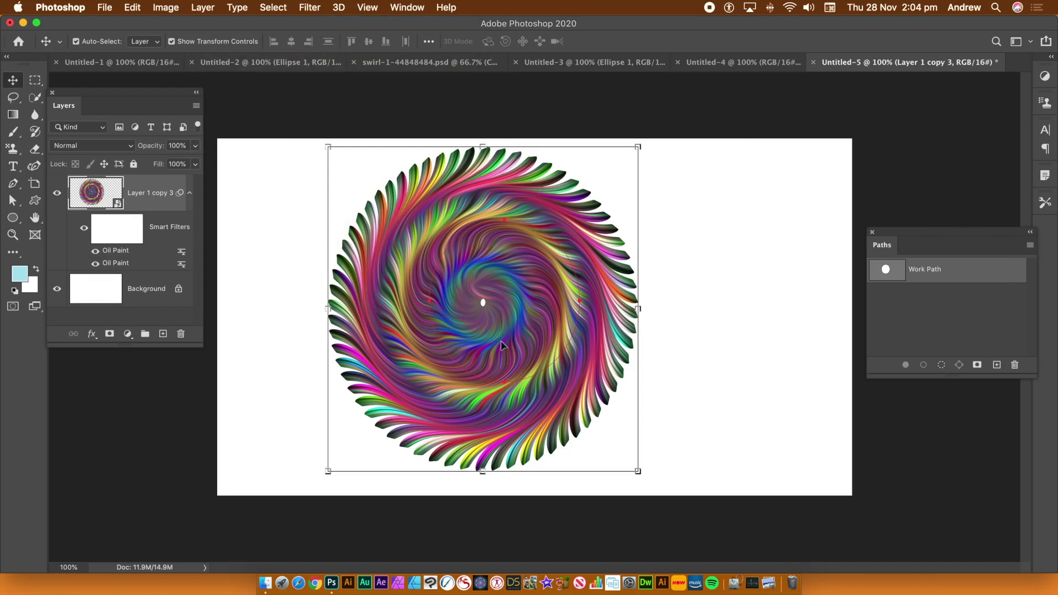
- Duplicate the filtered swirl seven times and spread the overlapping copies until they cover the whole canvas
drag(476, 297, 357, 187)
drag(285, 270, 322, 325)
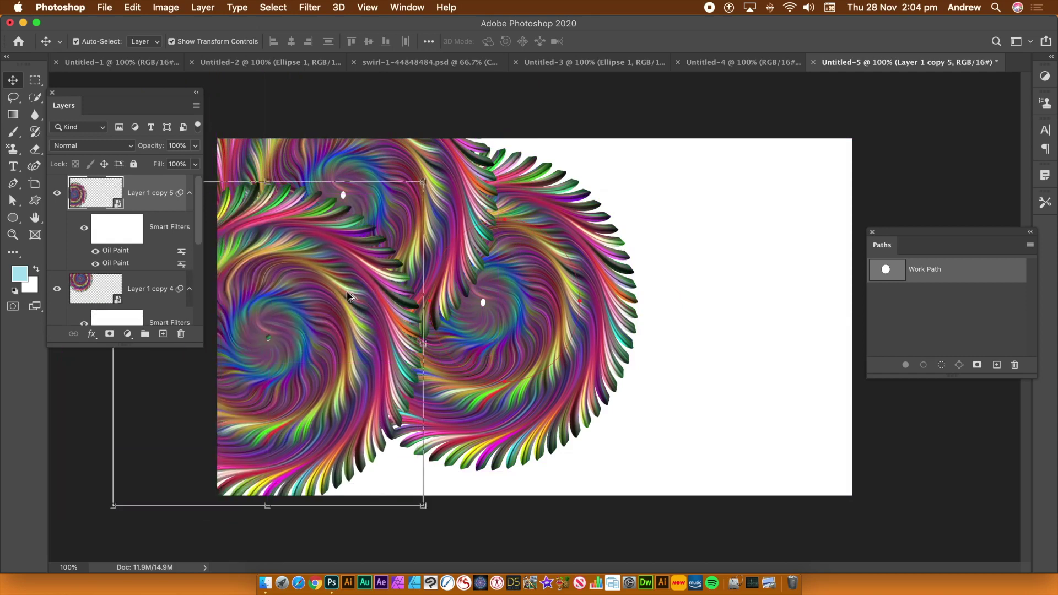
drag(313, 285, 602, 93)
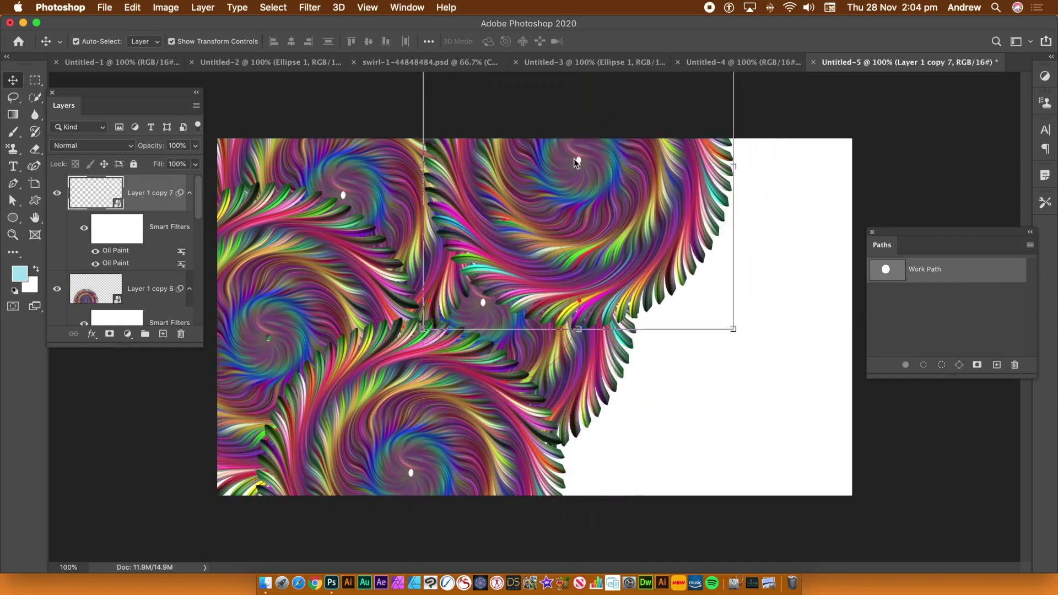
drag(731, 181, 761, 221)
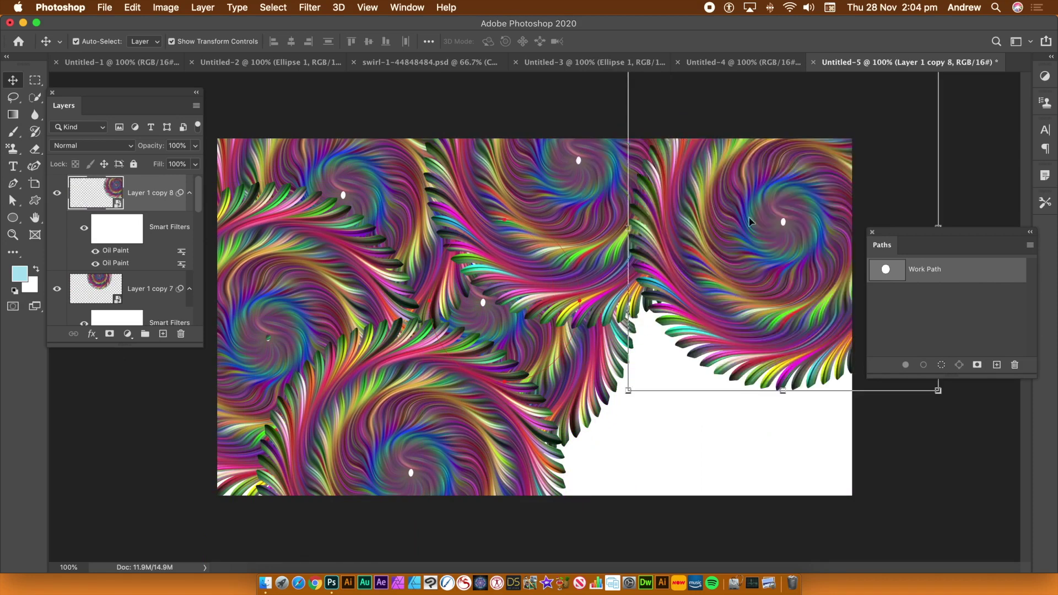
drag(746, 183, 802, 398)
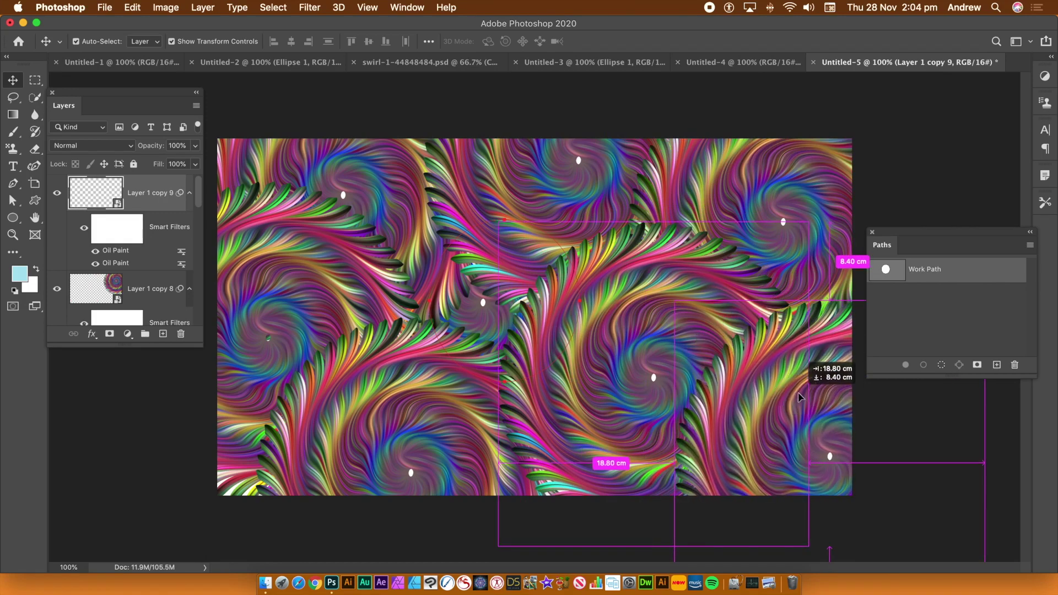
click(757, 102)
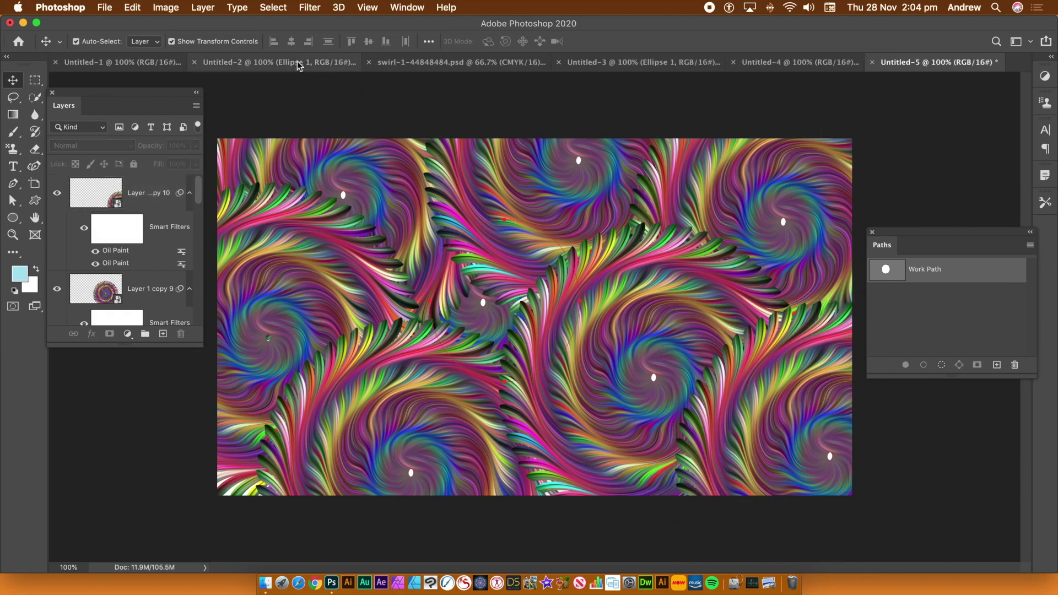
- Flatten the image and run the Oil Paint filter twice on the flattened background
click(203, 8)
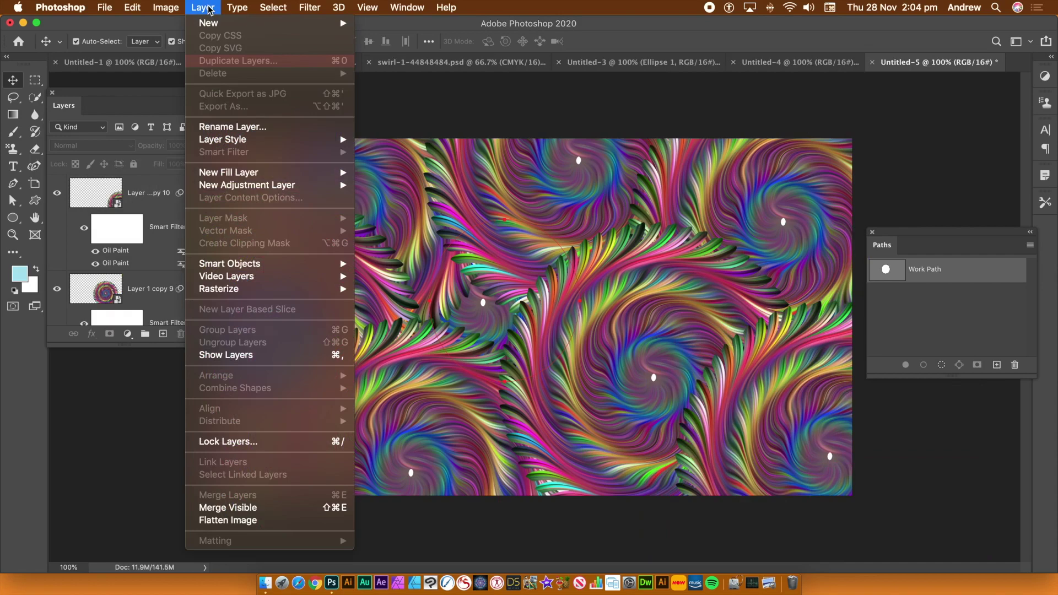
click(228, 520)
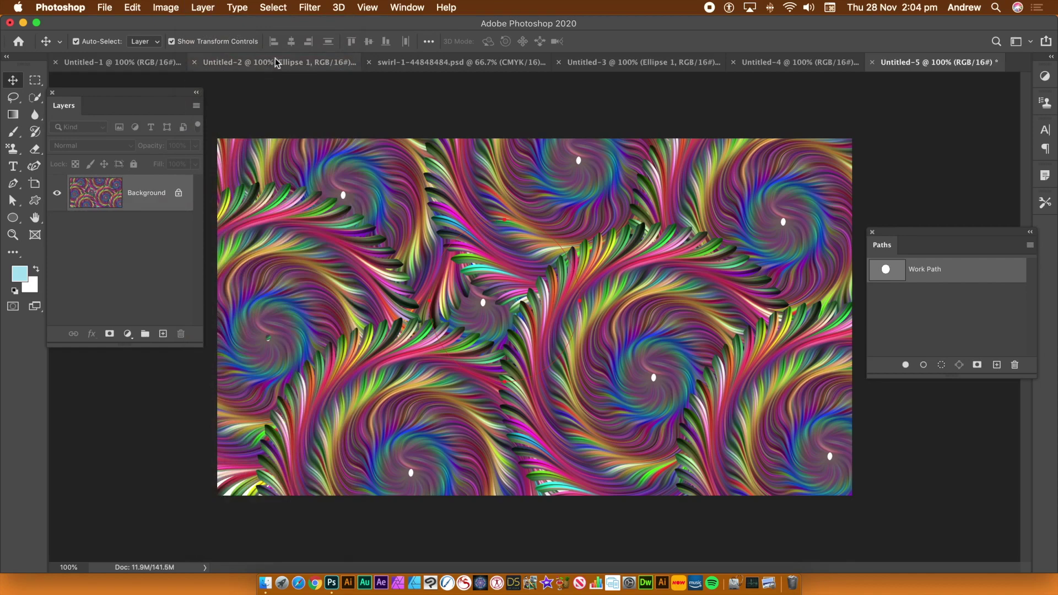
click(310, 8)
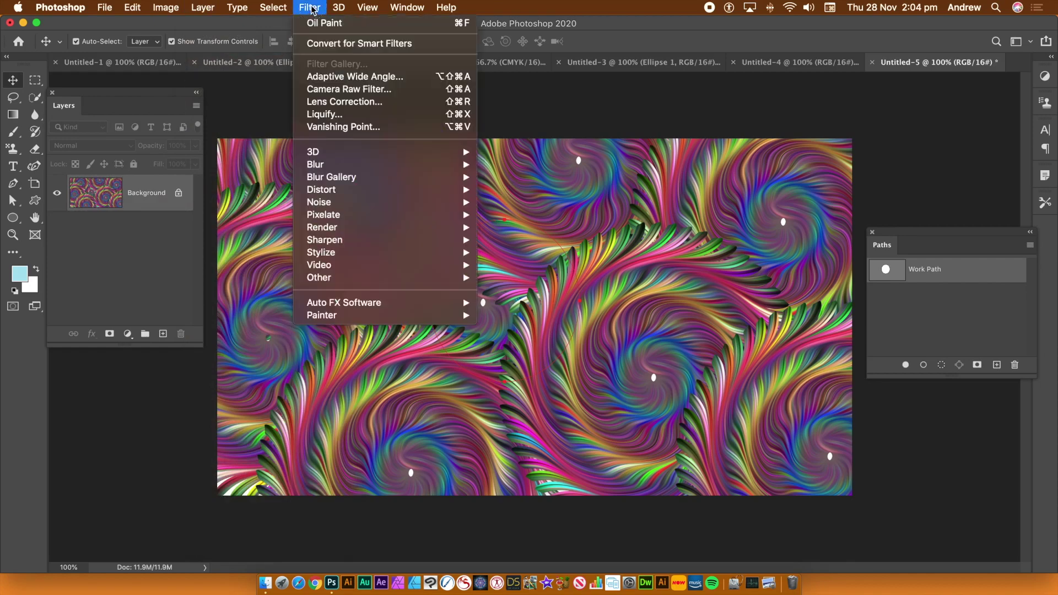
click(314, 23)
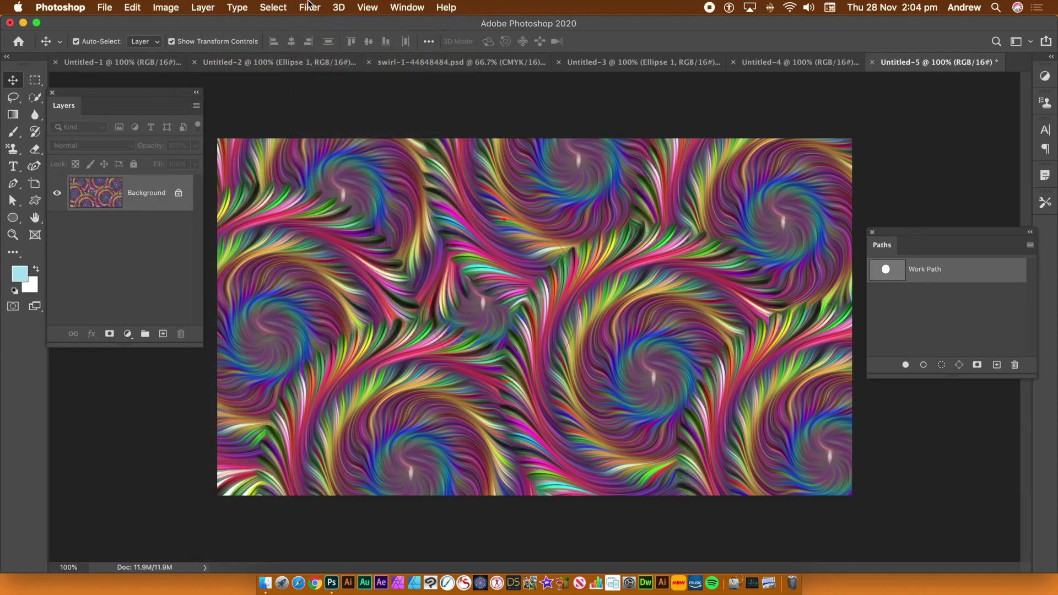
click(312, 8)
click(315, 23)
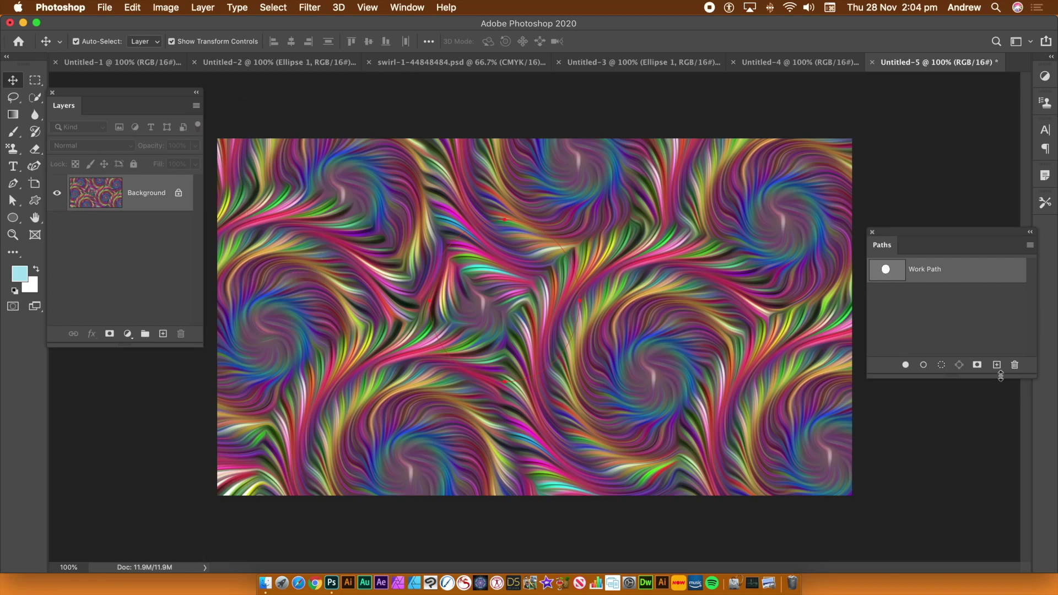
- Delete the Work Path from the document
click(918, 268)
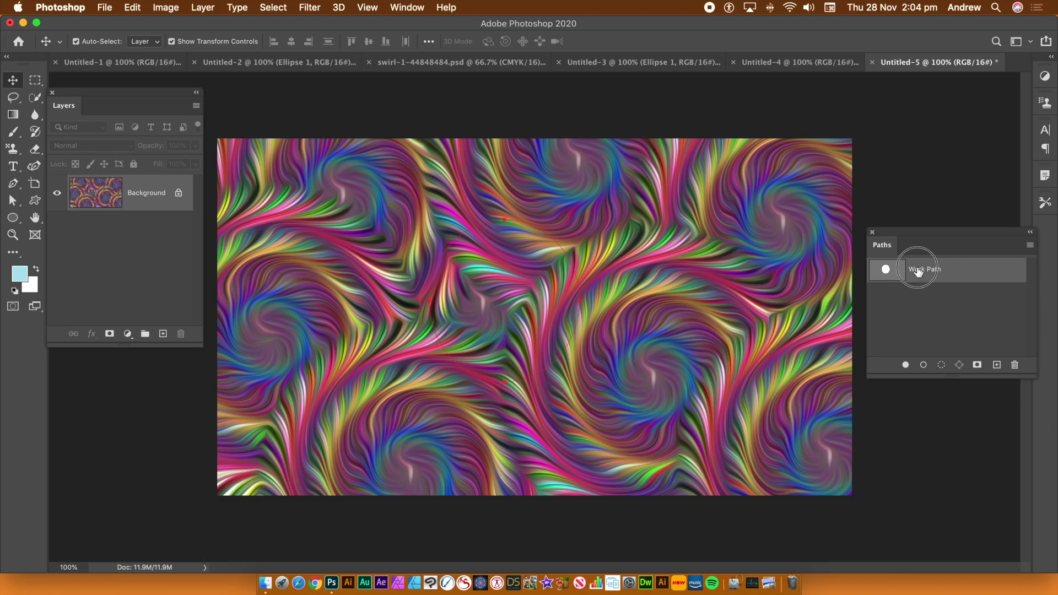
click(1014, 364)
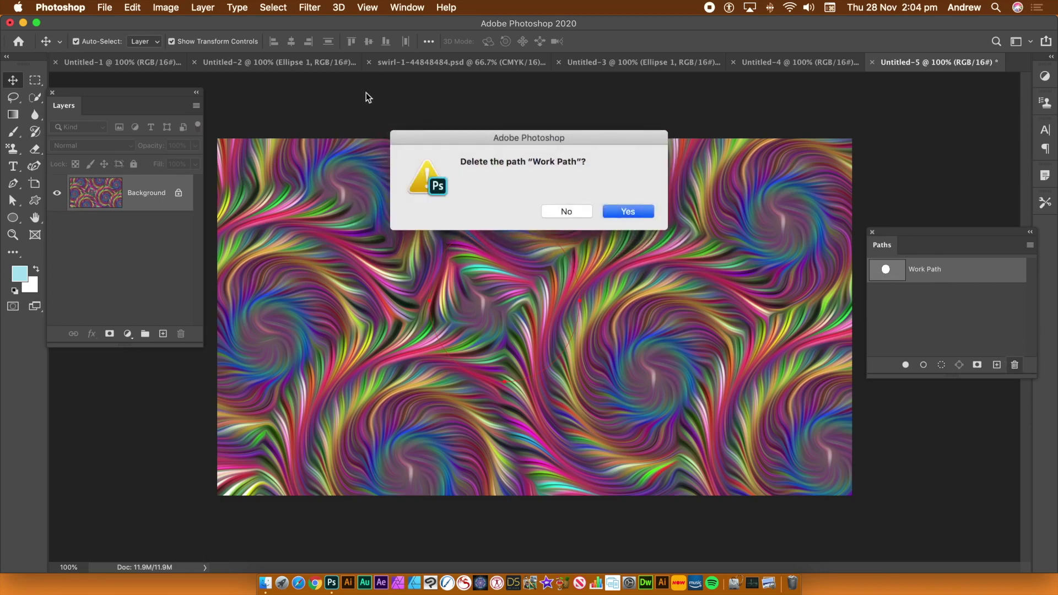
click(626, 213)
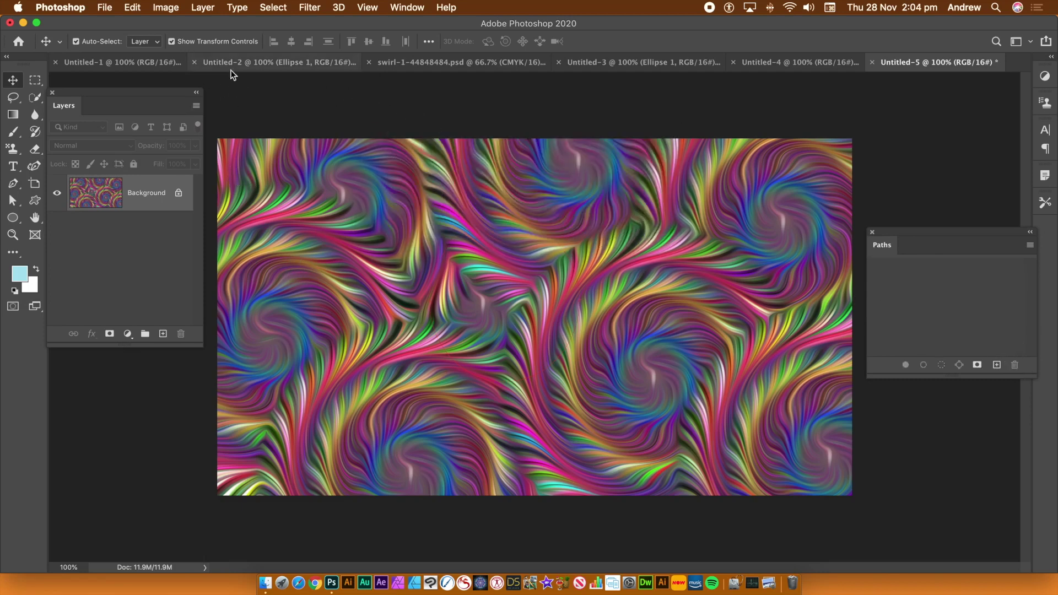
- Apply a Levels adjustment to the background with the white input at 200 and the midtones at 0.76
click(164, 7)
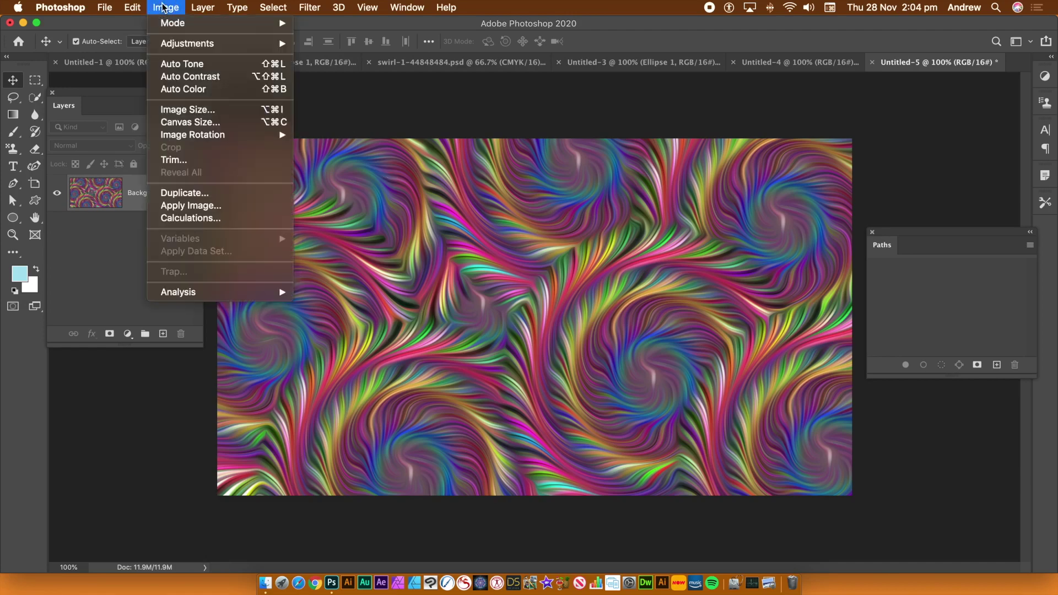
mouse_move(171, 49)
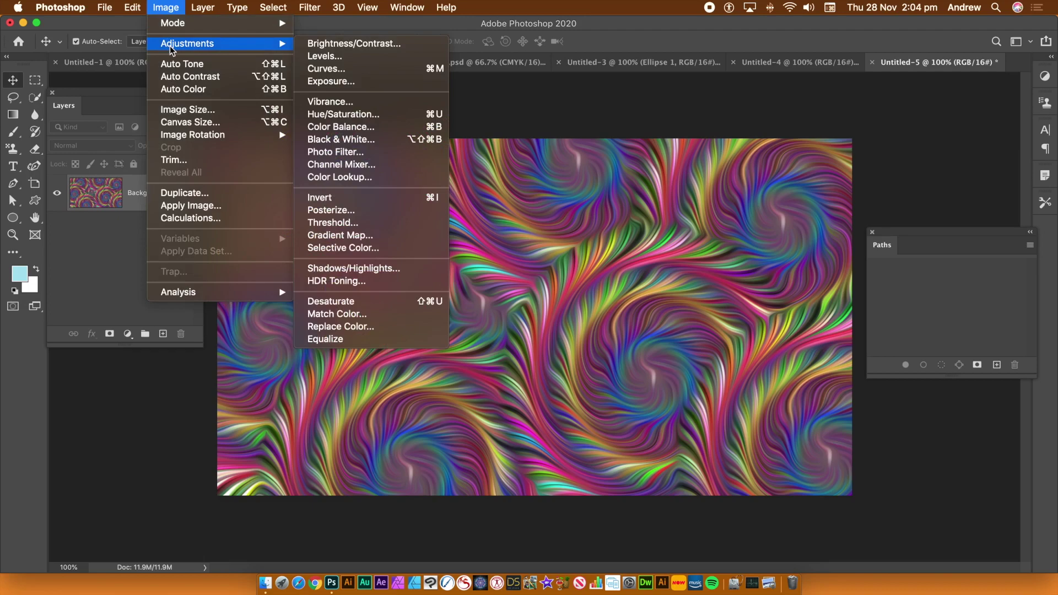
click(356, 57)
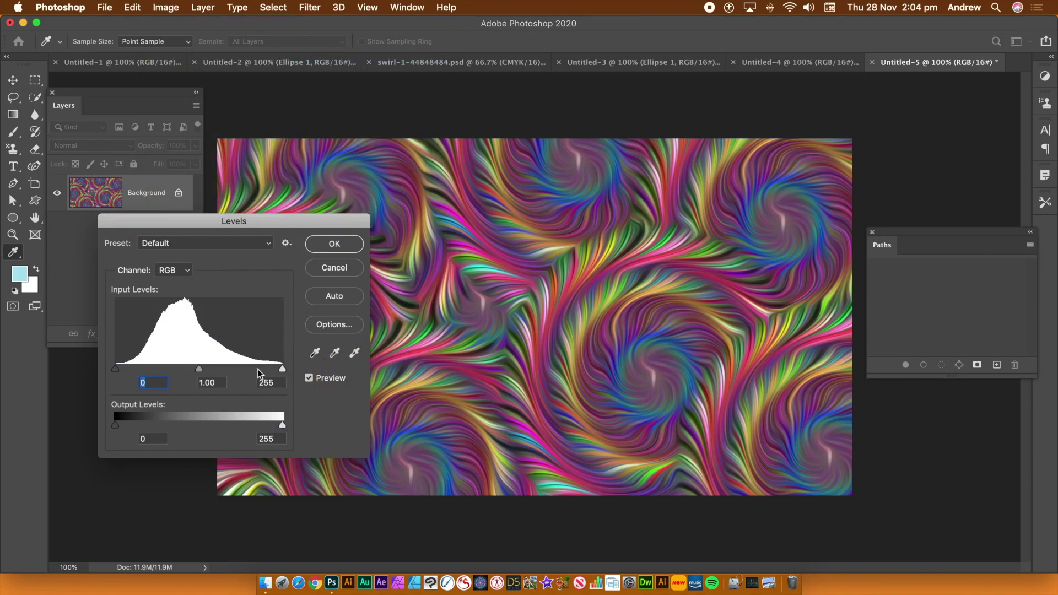
drag(282, 369, 246, 369)
drag(180, 370, 193, 372)
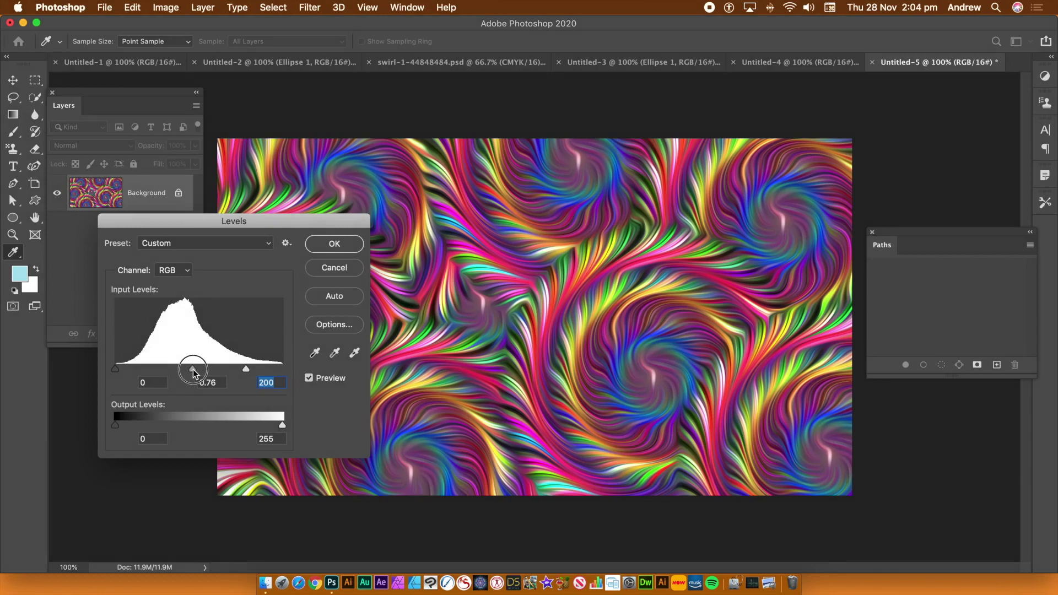
click(345, 249)
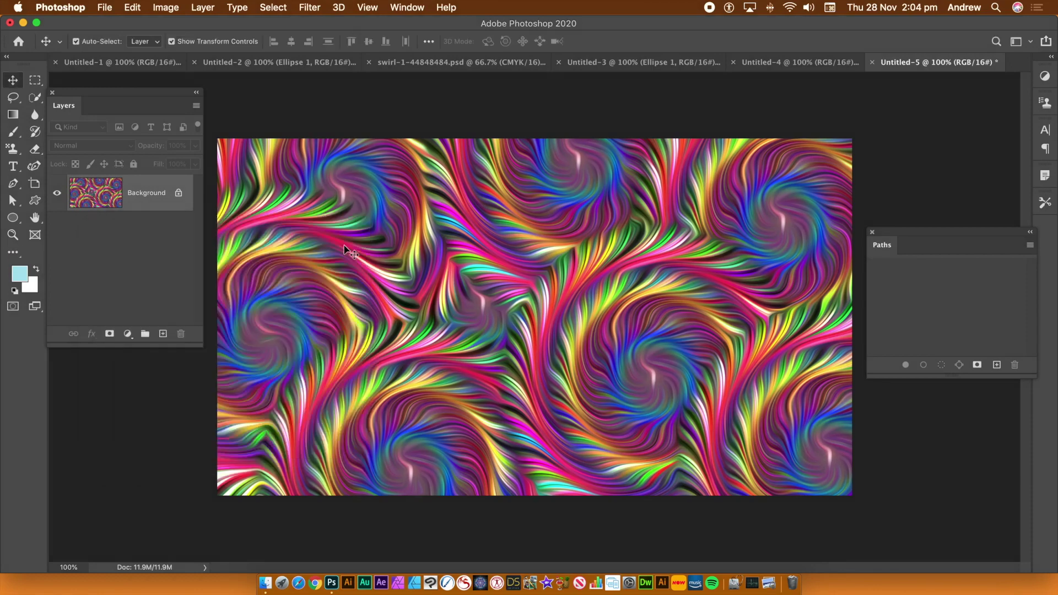
- Apply a Vibrance adjustment to the background with vibrance +27 and saturation +57
click(172, 6)
mouse_move(175, 47)
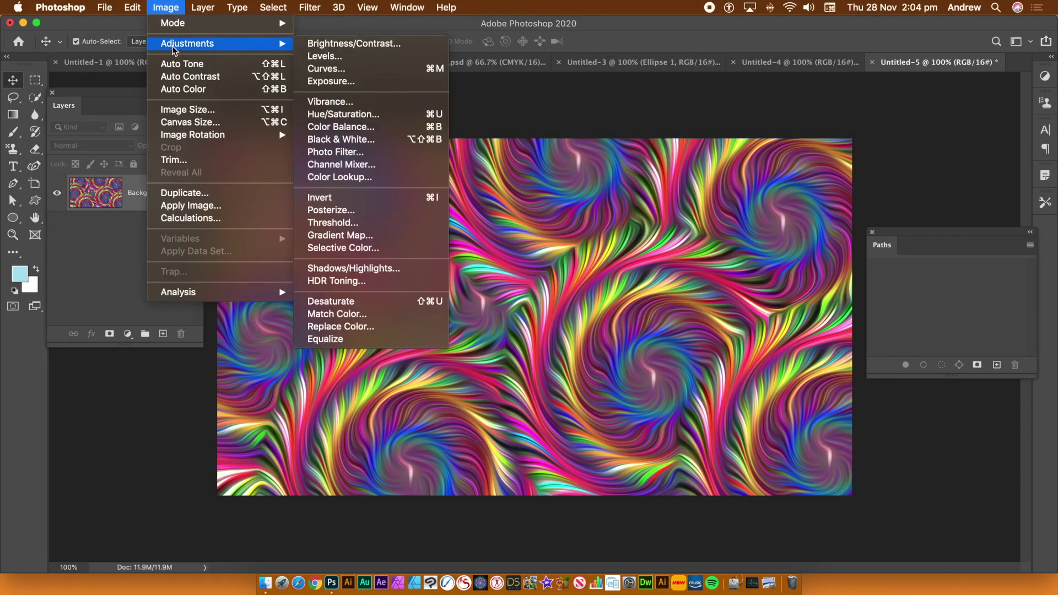
click(322, 100)
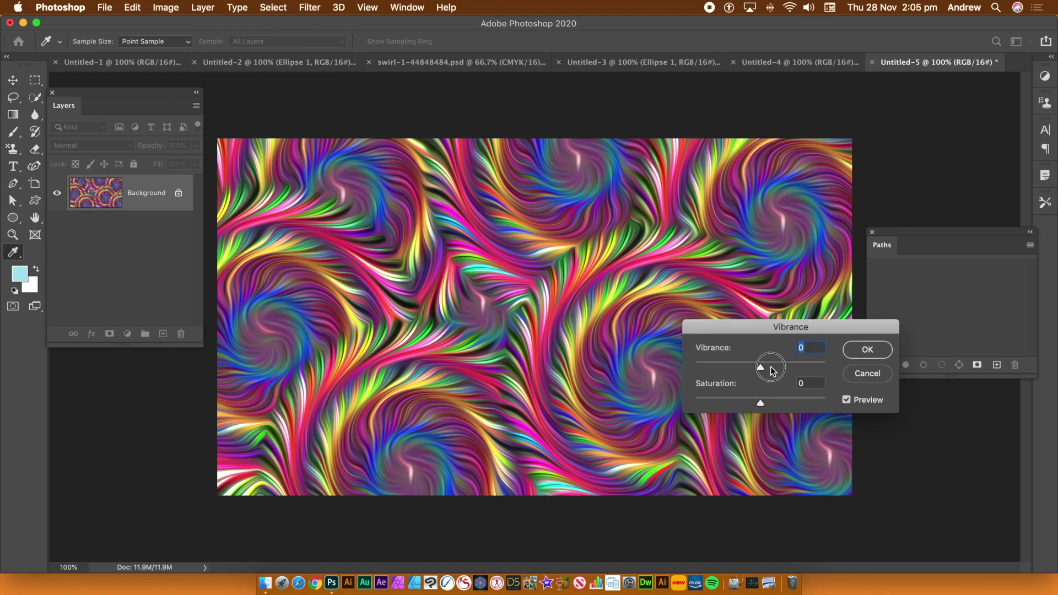
drag(761, 367, 799, 405)
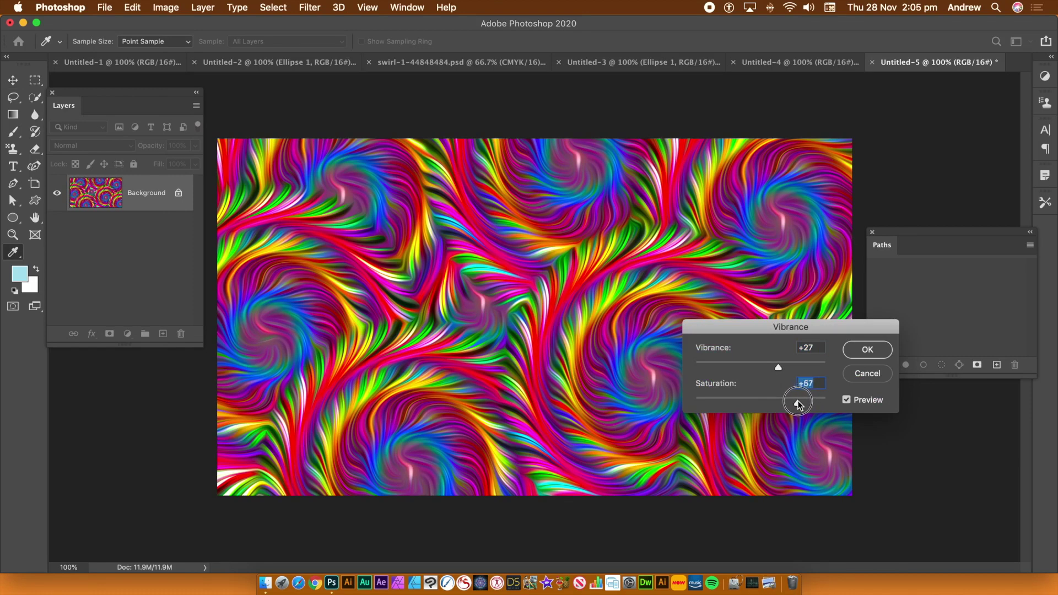
click(868, 350)
key(v)
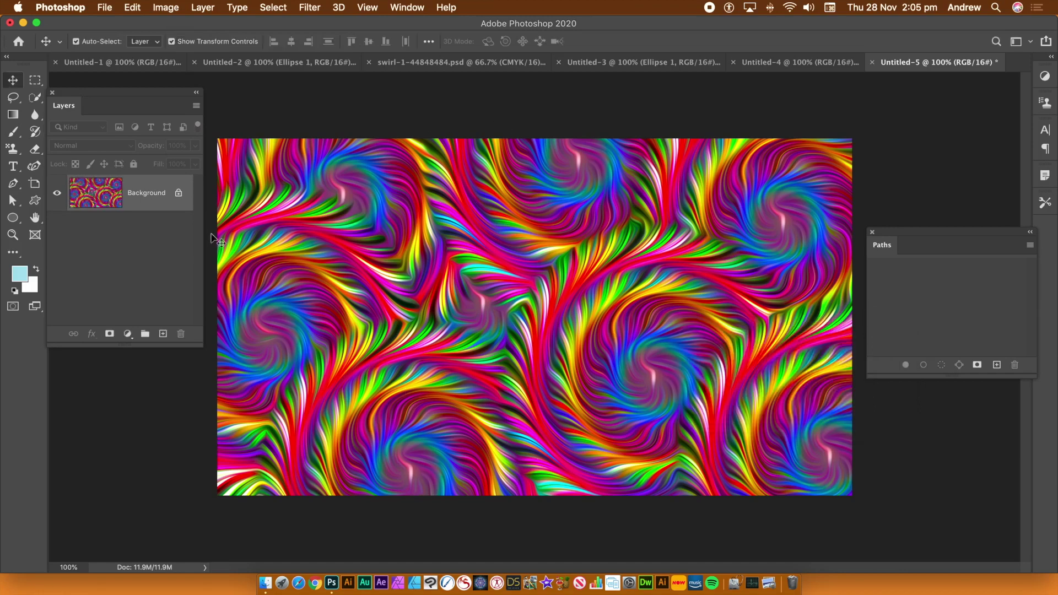
- Apply the last Oil Paint filter two more times to the color-boosted background
click(309, 8)
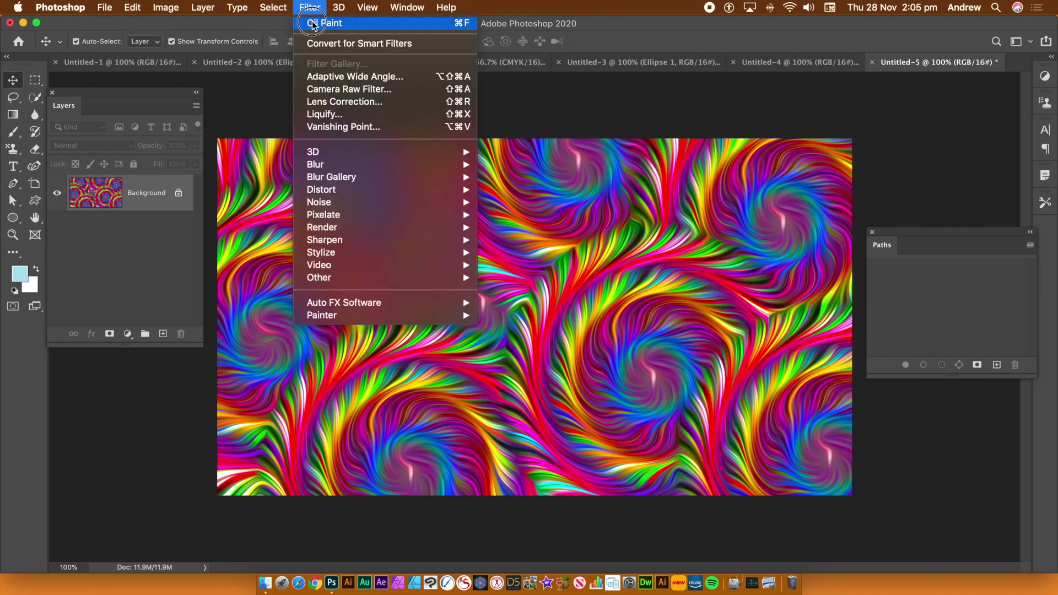
click(313, 23)
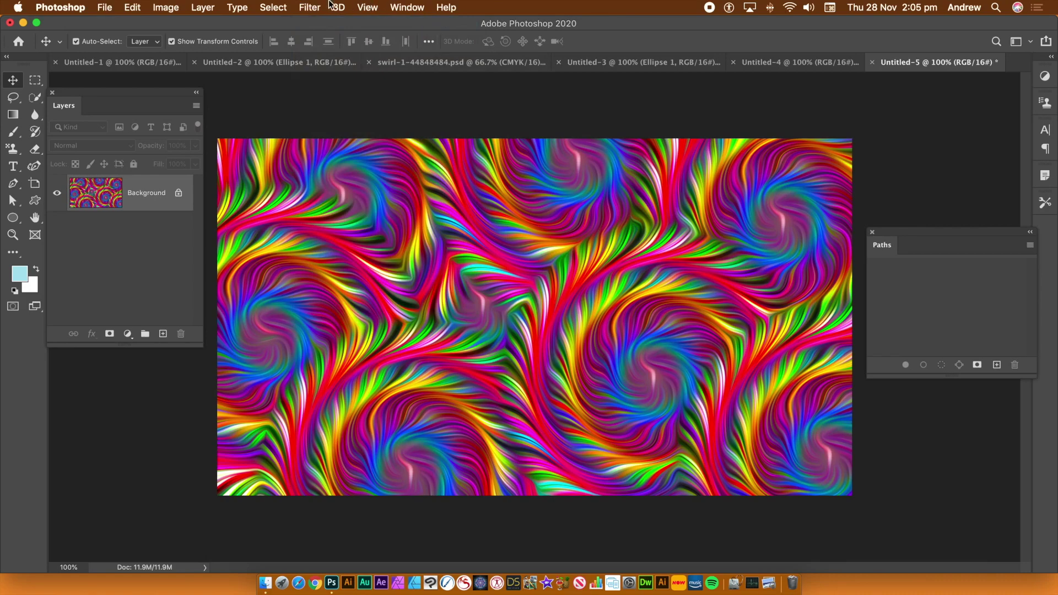
click(311, 7)
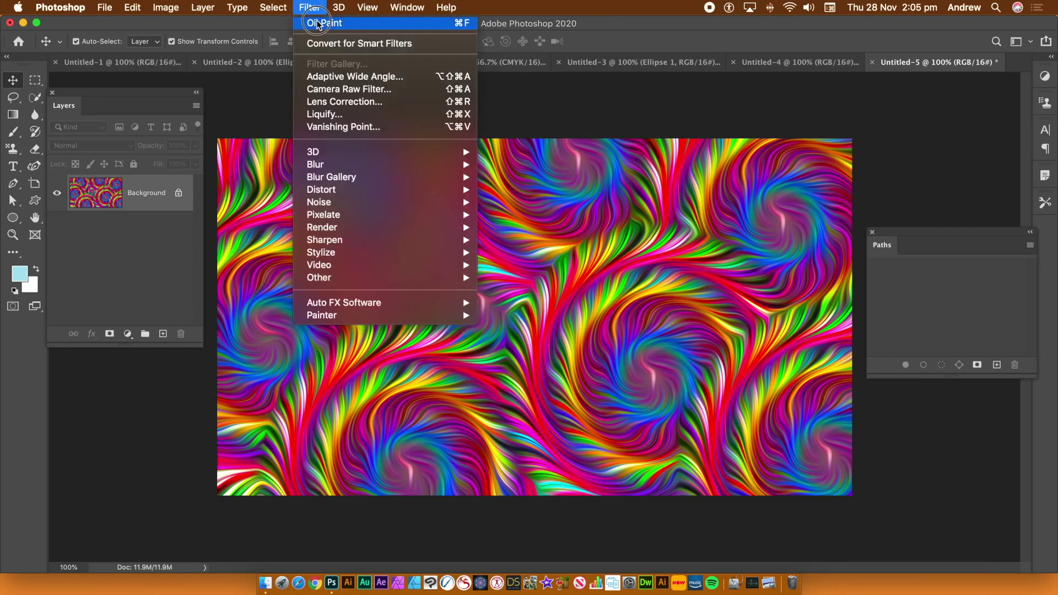
click(319, 23)
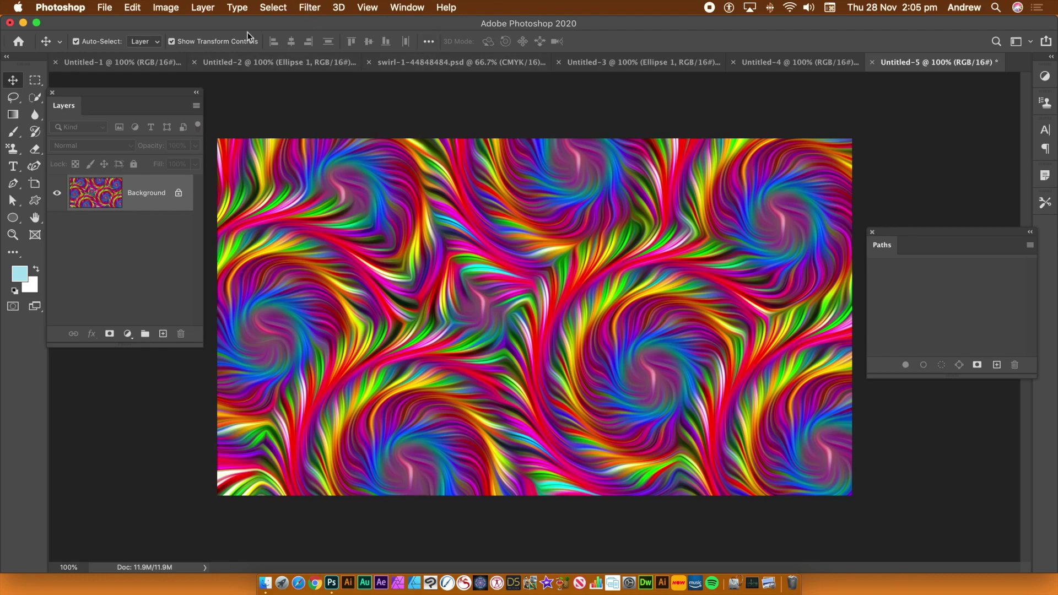
click(310, 8)
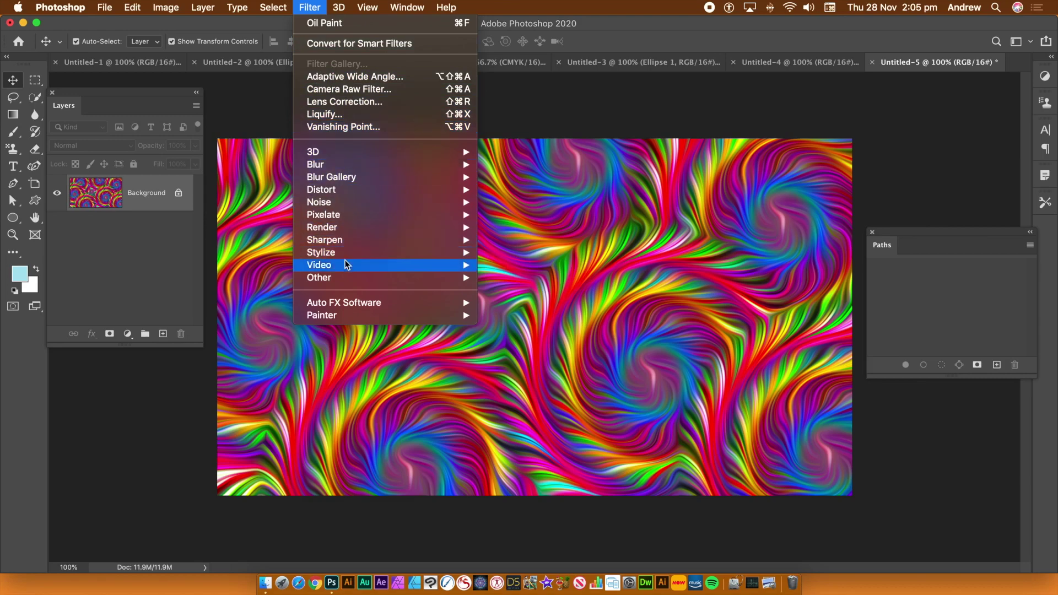
mouse_move(353, 254)
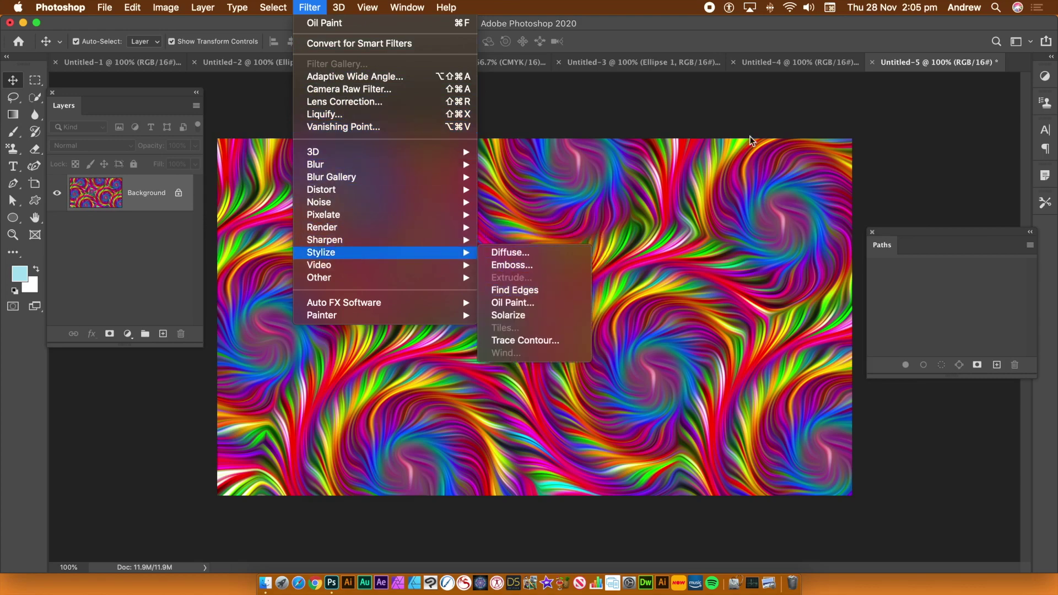
click(736, 95)
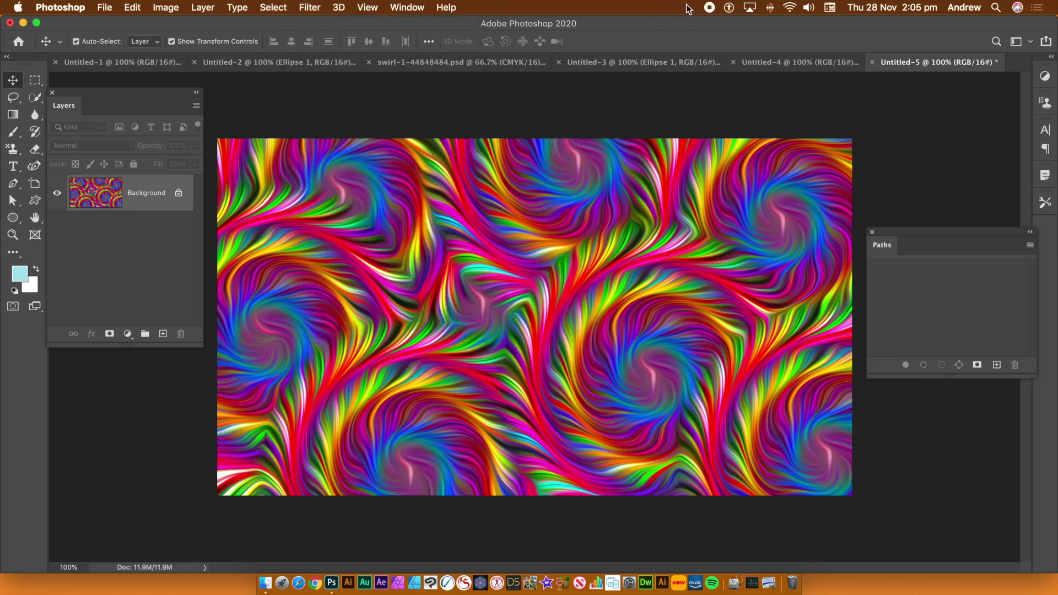